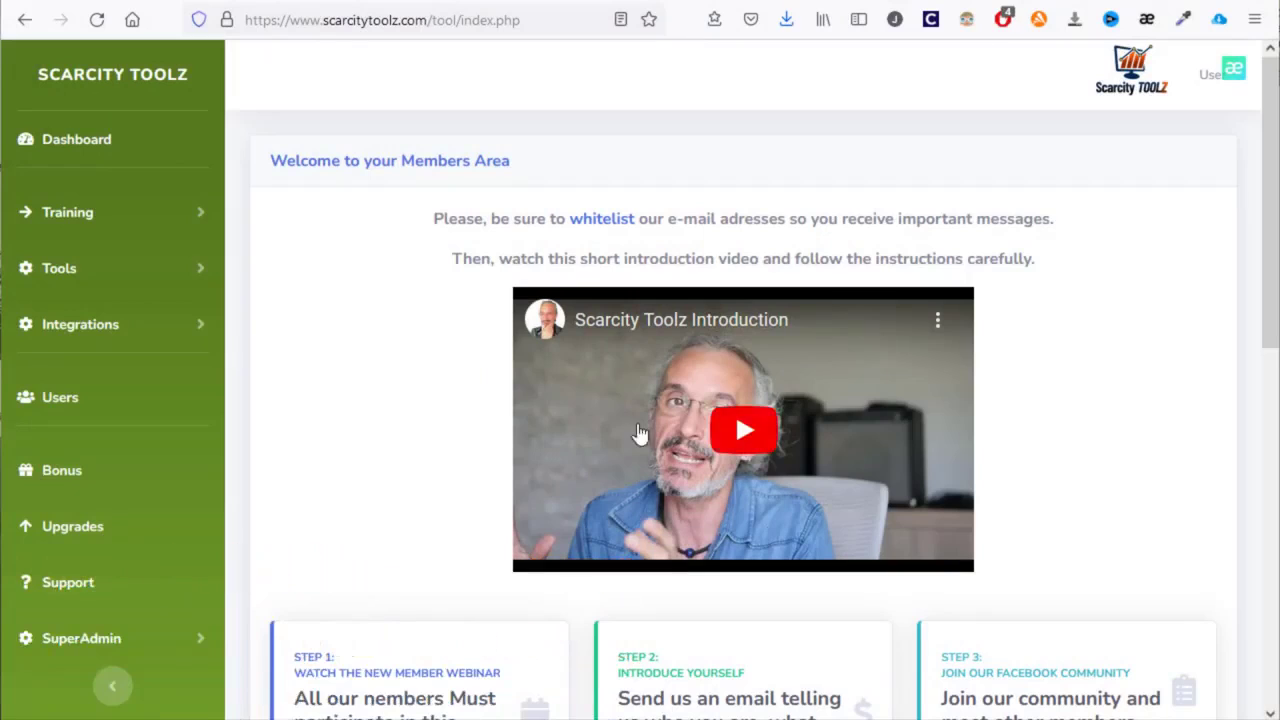
- Expand Training and then Tools in the sidebar to reveal the tool submenu
left_click(113, 222)
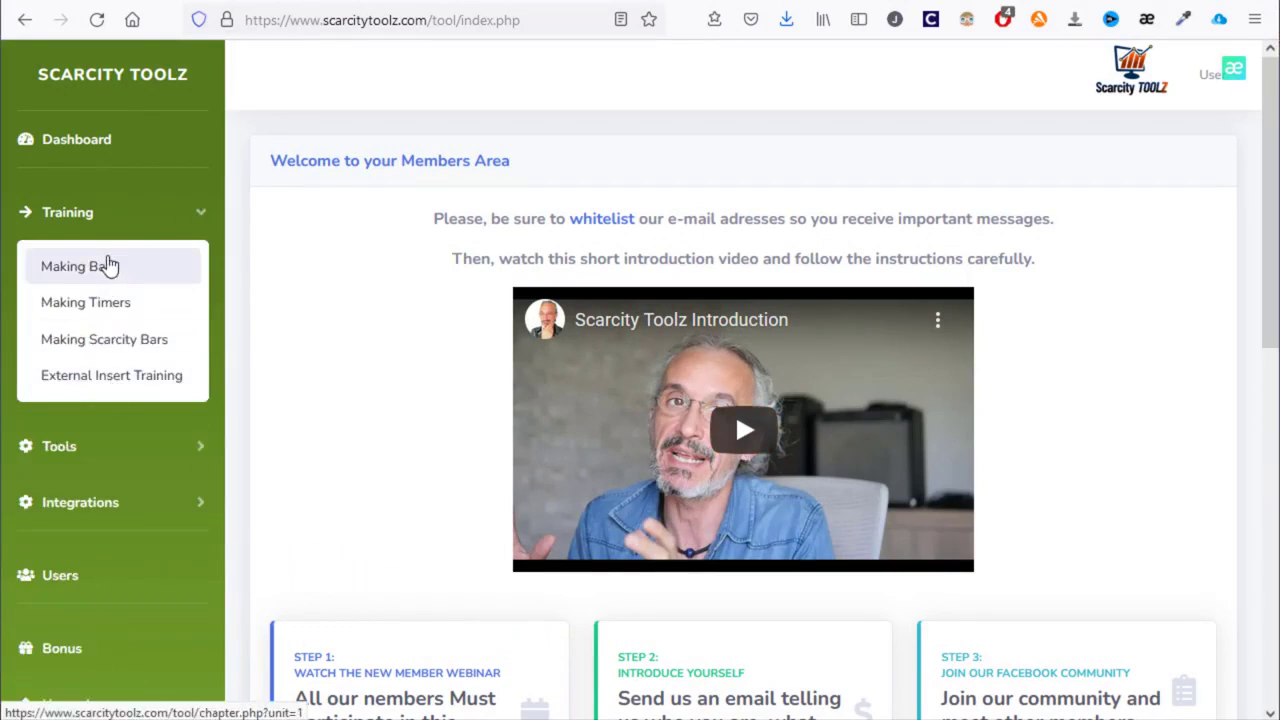
left_click(111, 452)
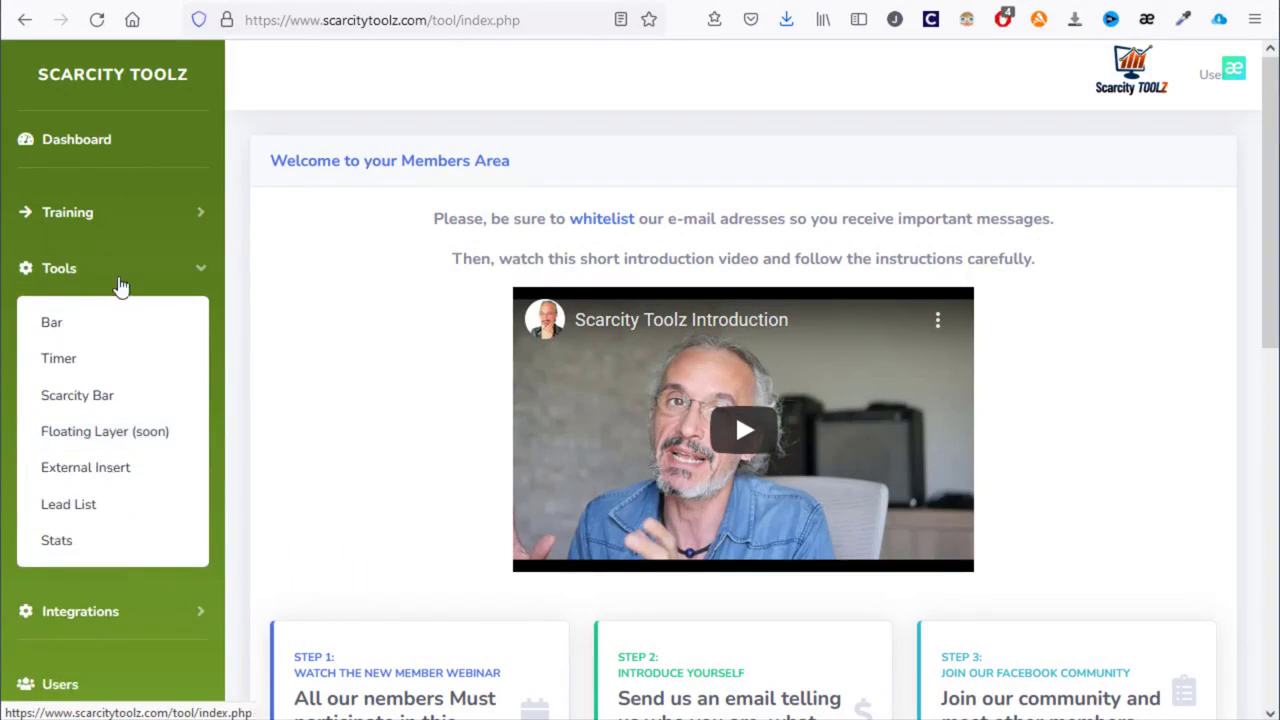
- Add a new bar named 'Demo 545' from the Bar list and save it
left_click(100, 336)
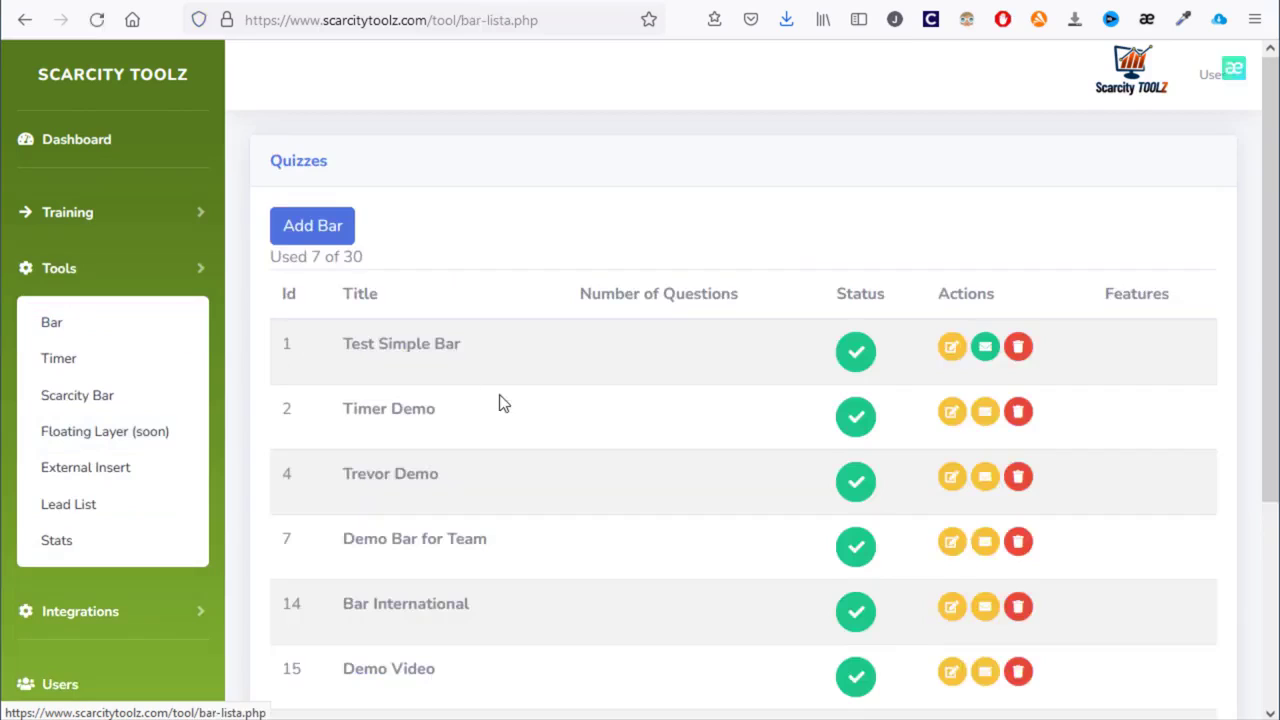
scroll(499, 394, "down", 3)
scroll(499, 394, "up", 3)
left_click(337, 238)
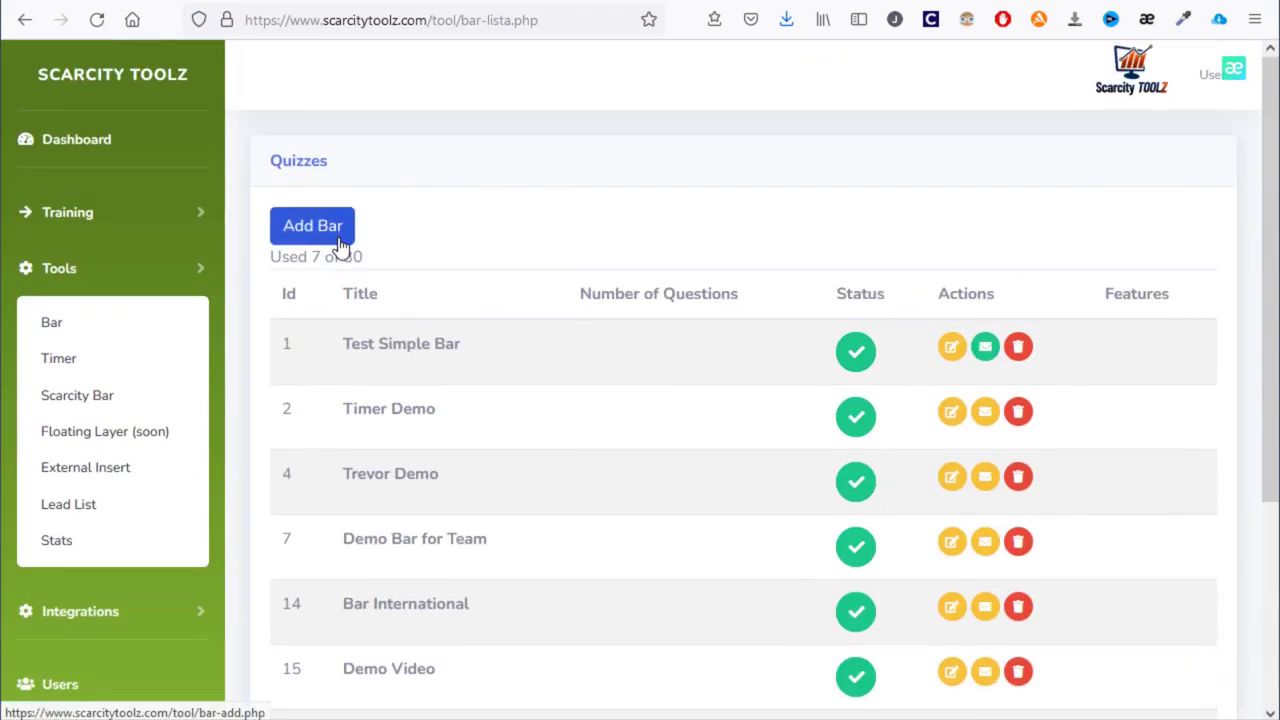
left_click(434, 318)
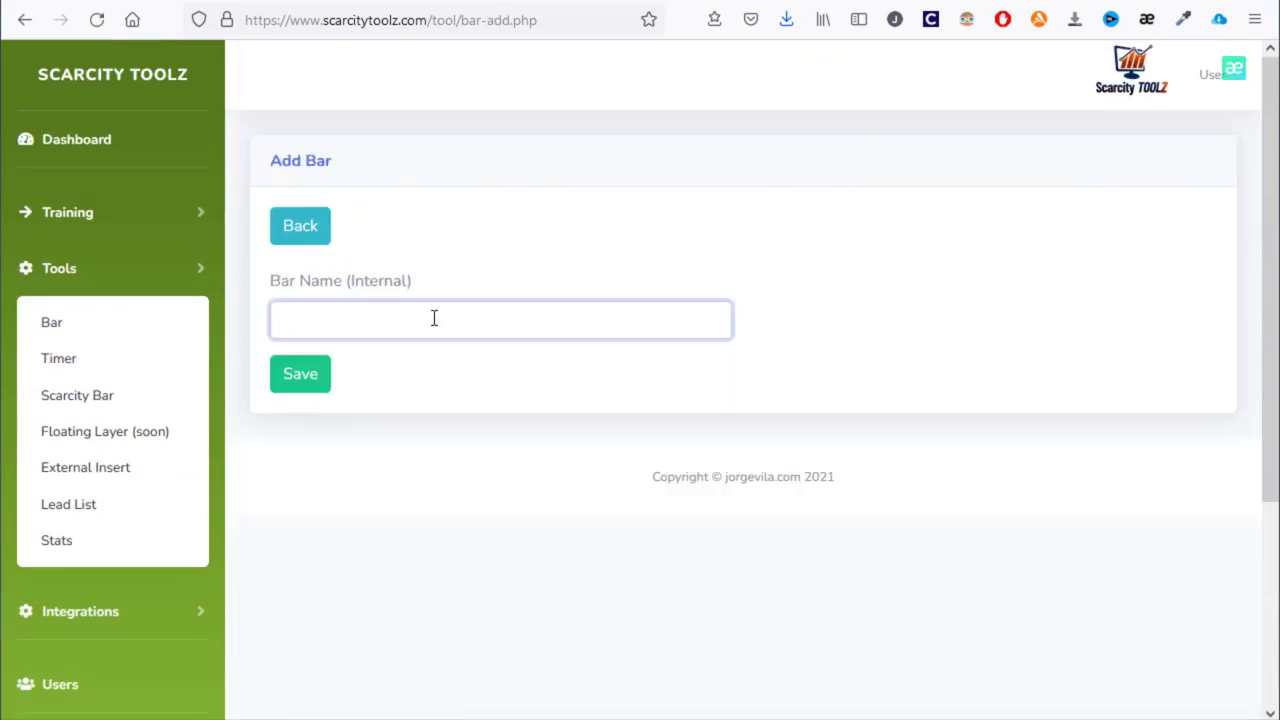
type("Demo")
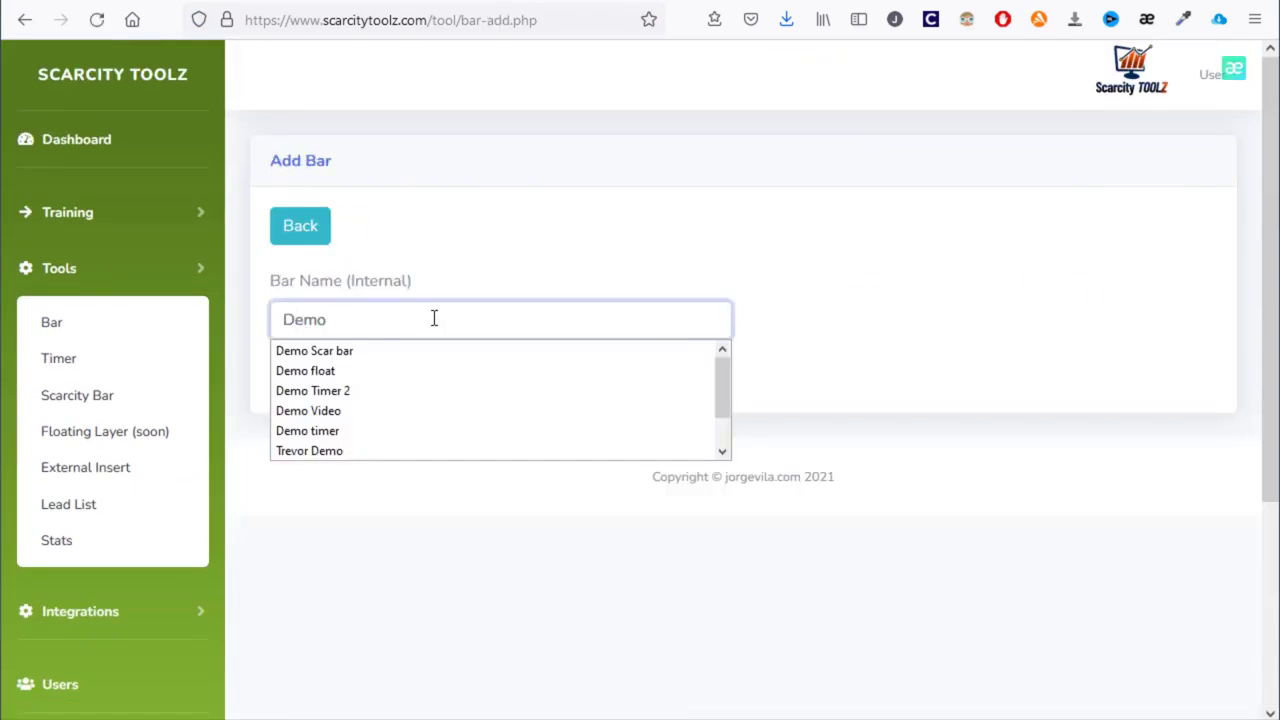
type(" 545")
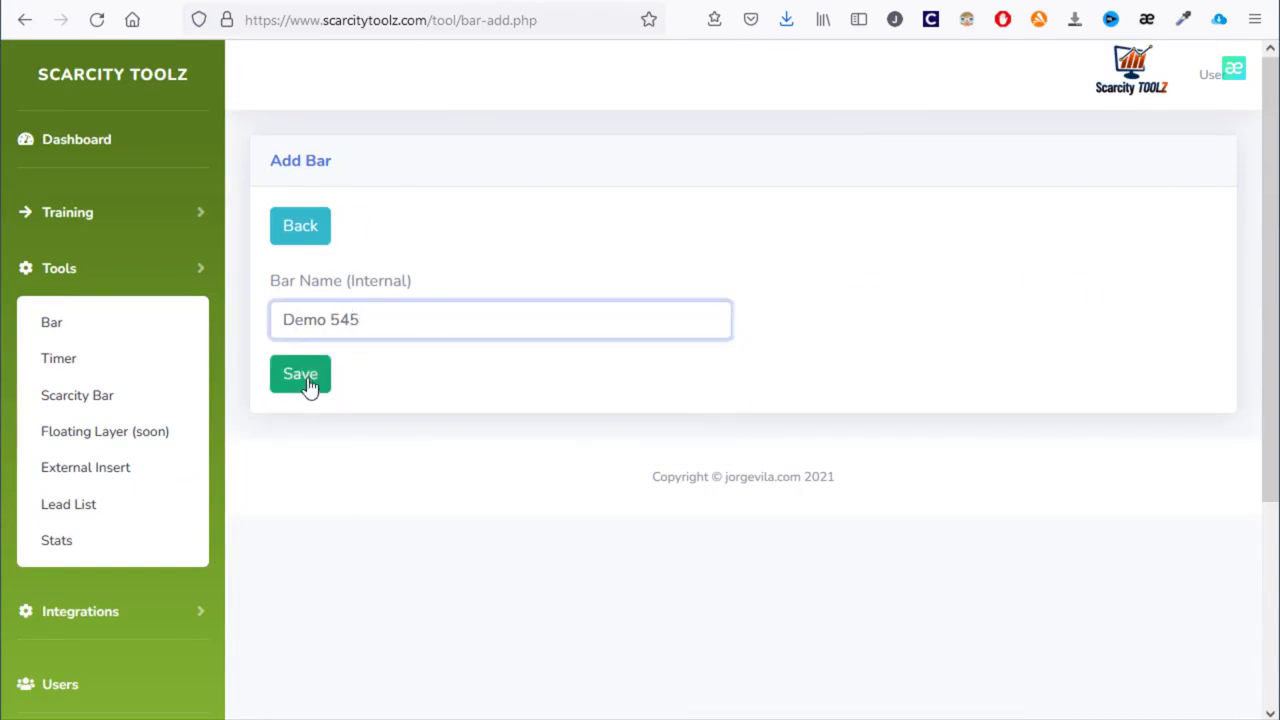
left_click(309, 381)
- Enter 'Please check my new software' as the bar's main message, fixing the typos
scroll(463, 403, "down", 3)
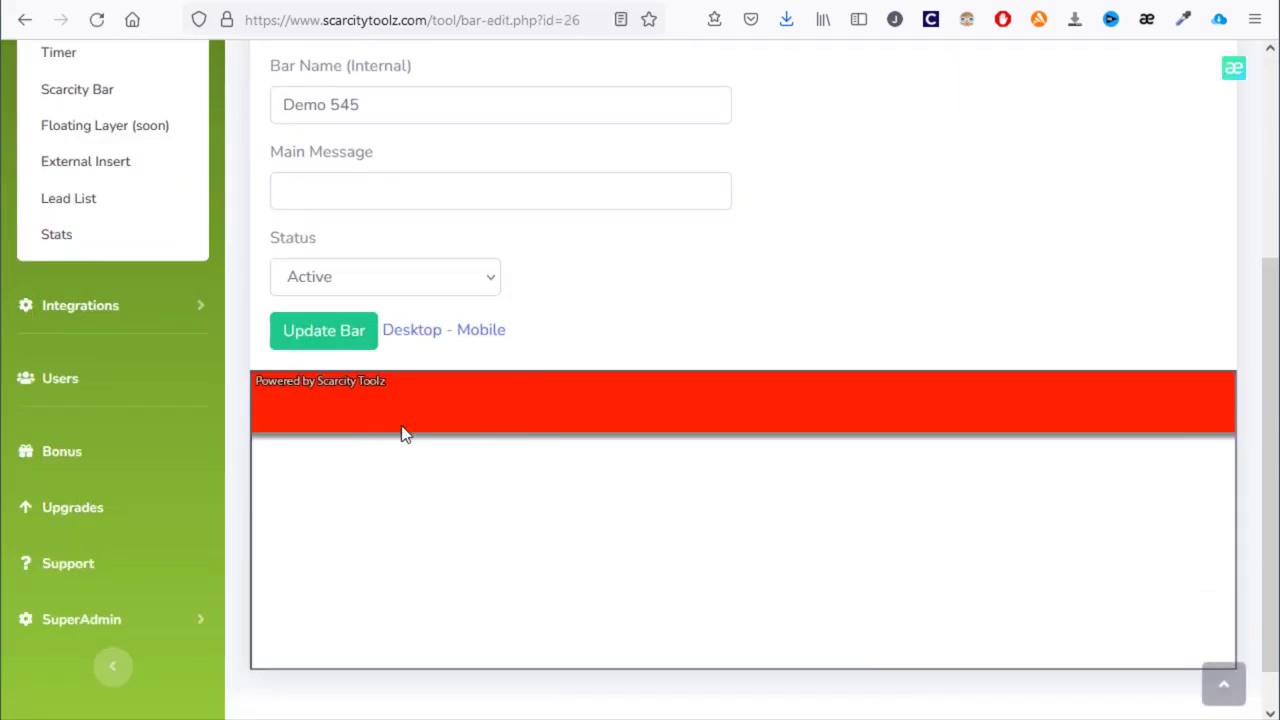
scroll(400, 432, "up", 2)
left_click(381, 399)
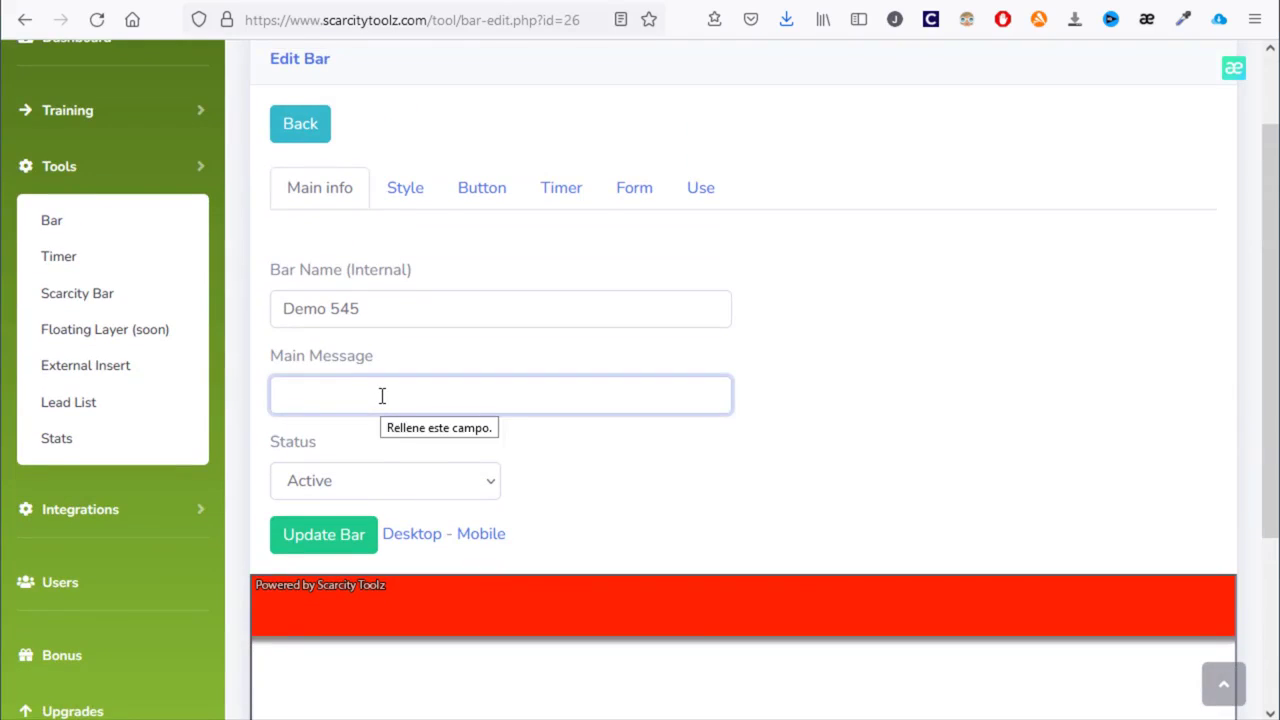
type("PLease ch")
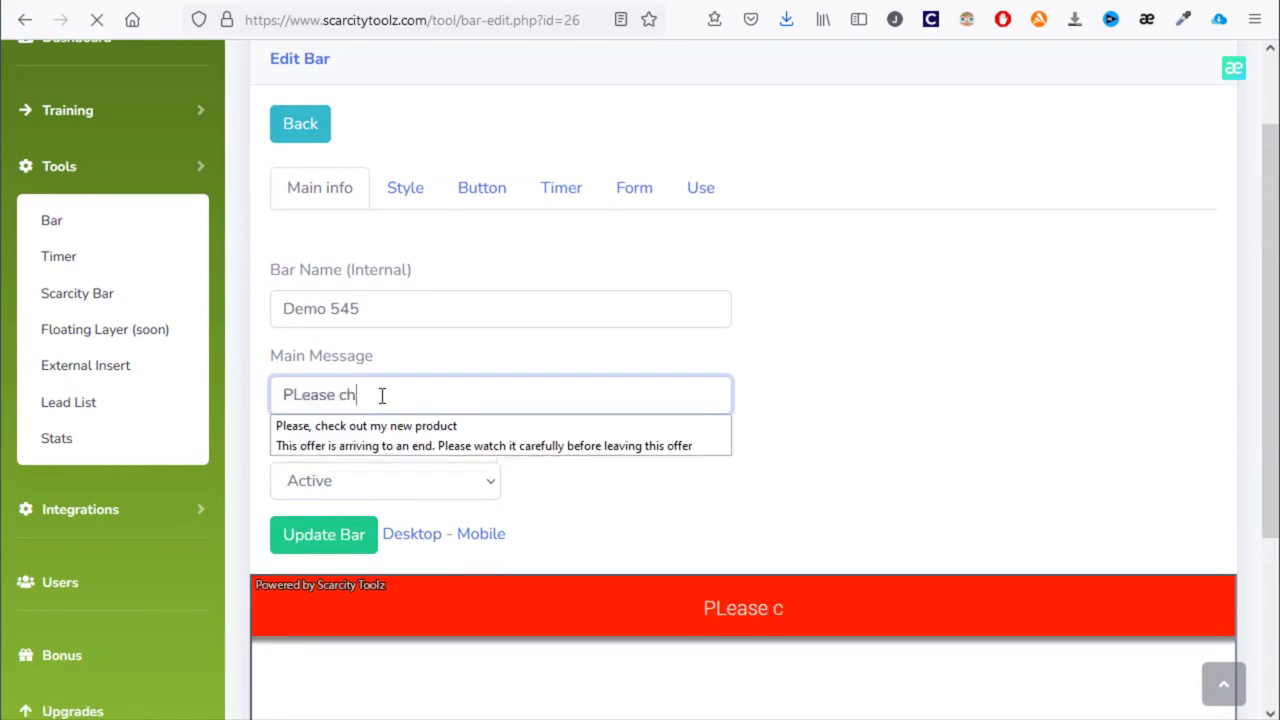
type("eck my new softwe")
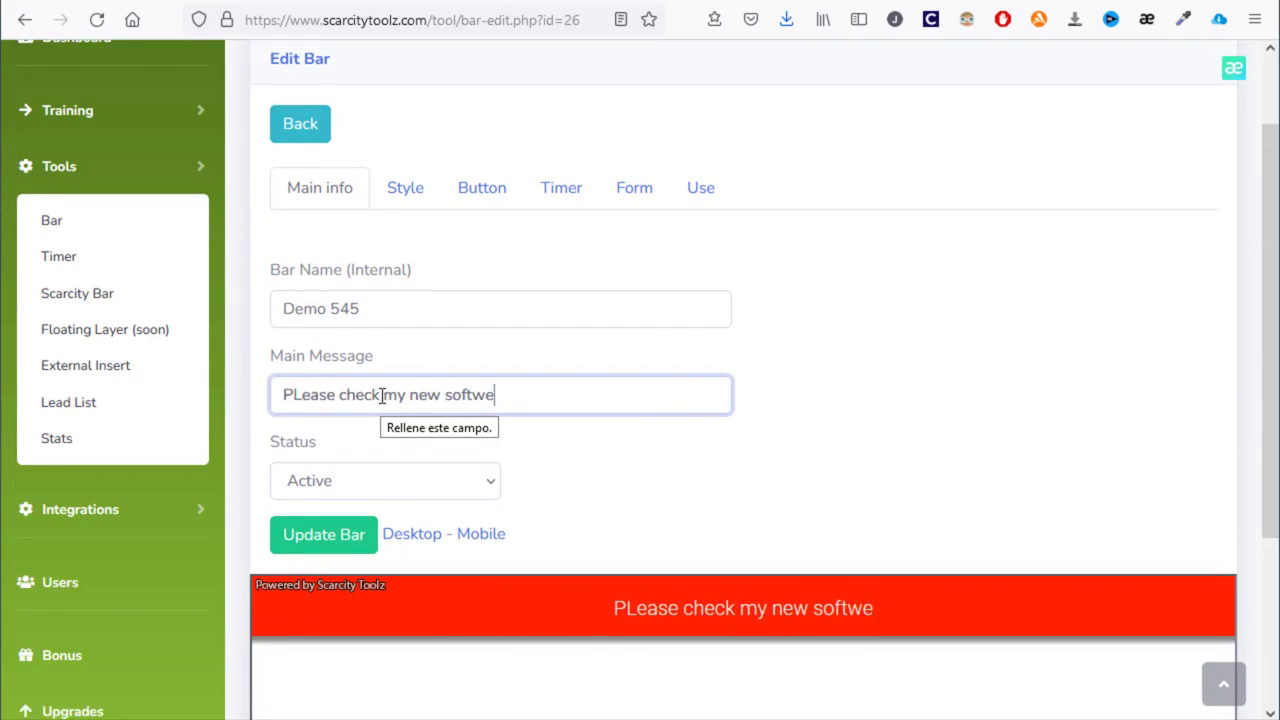
key("BackSpace")
type("are")
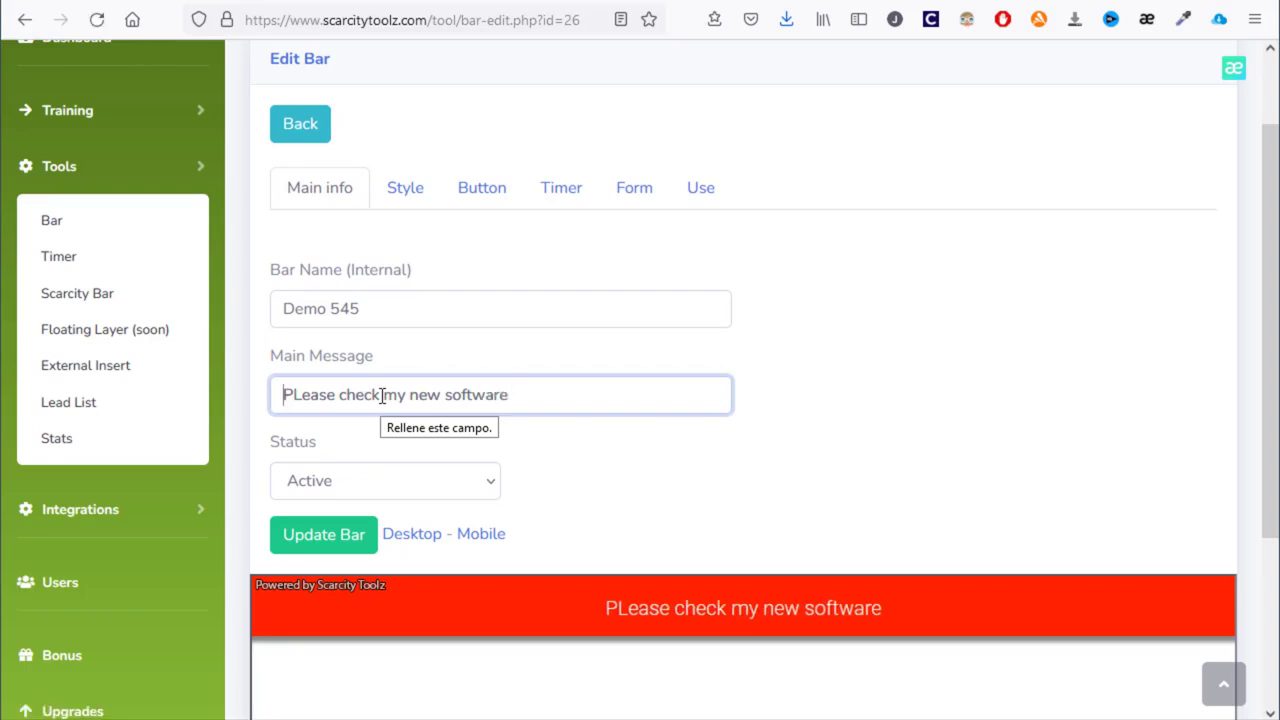
key("Right")
key("Delete")
type("l")
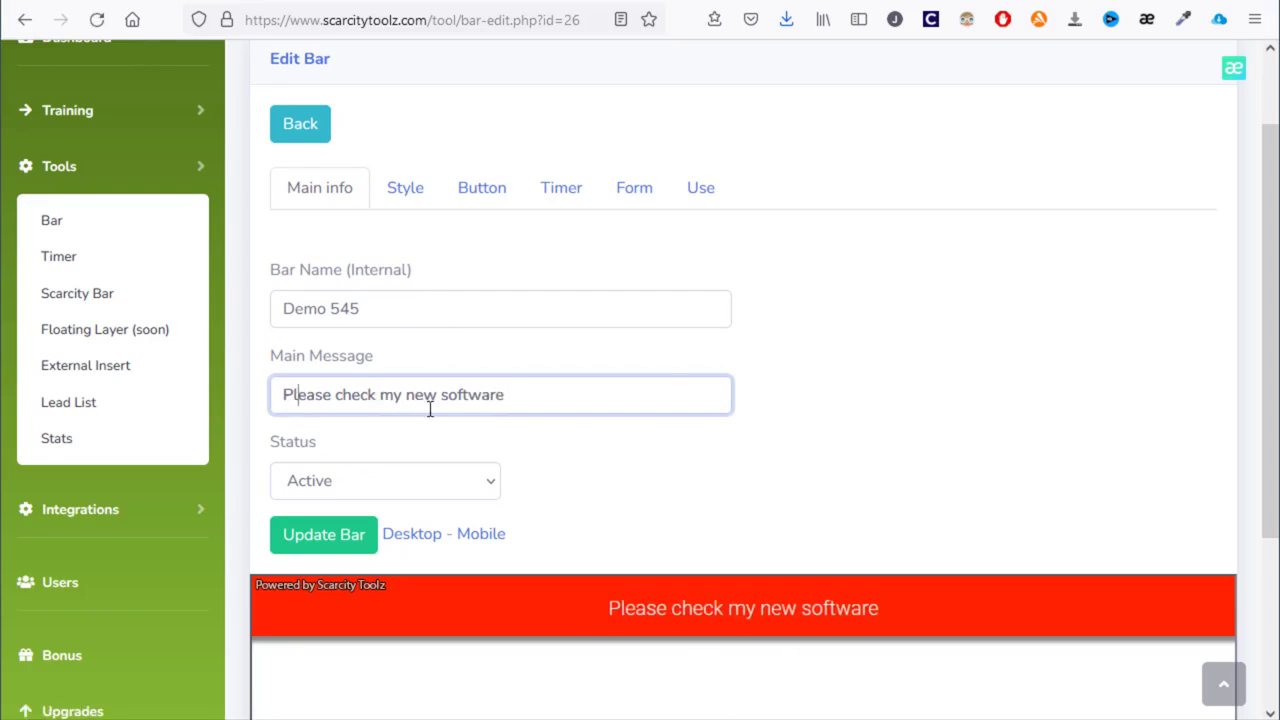
- Set the bar's background colour to yellow on the Style tab
left_click(412, 192)
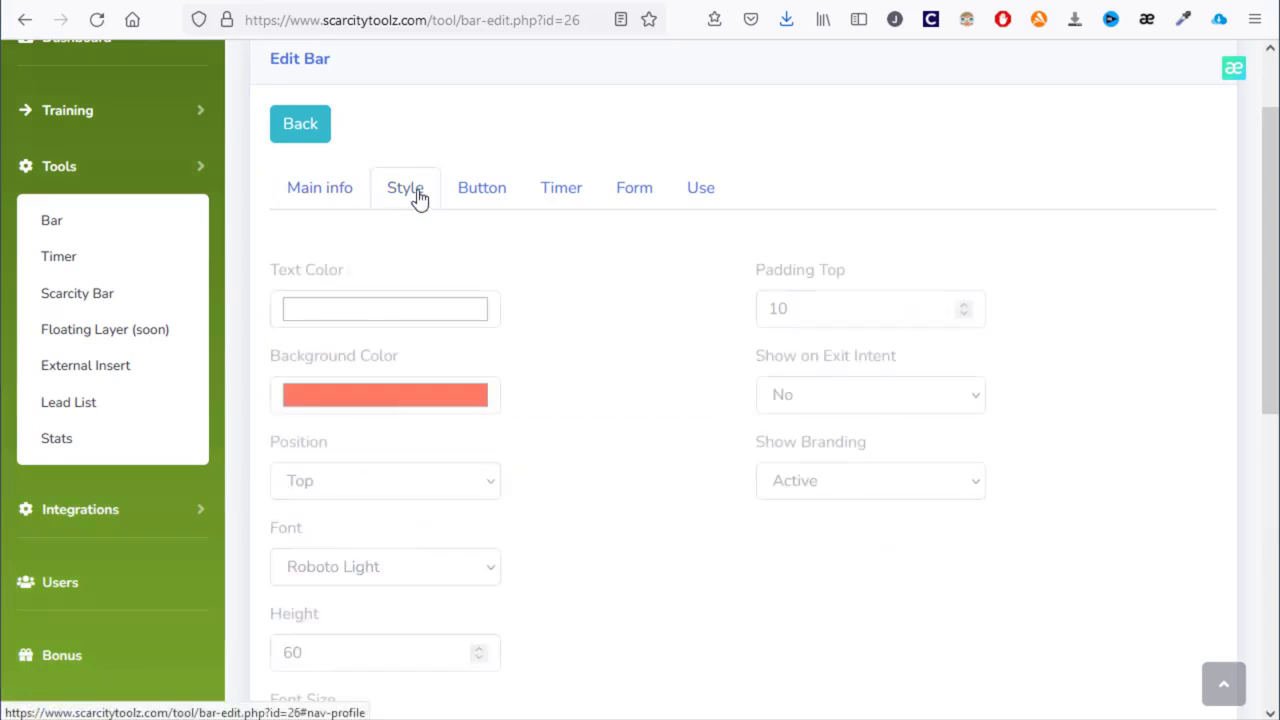
scroll(484, 289, "down", 3)
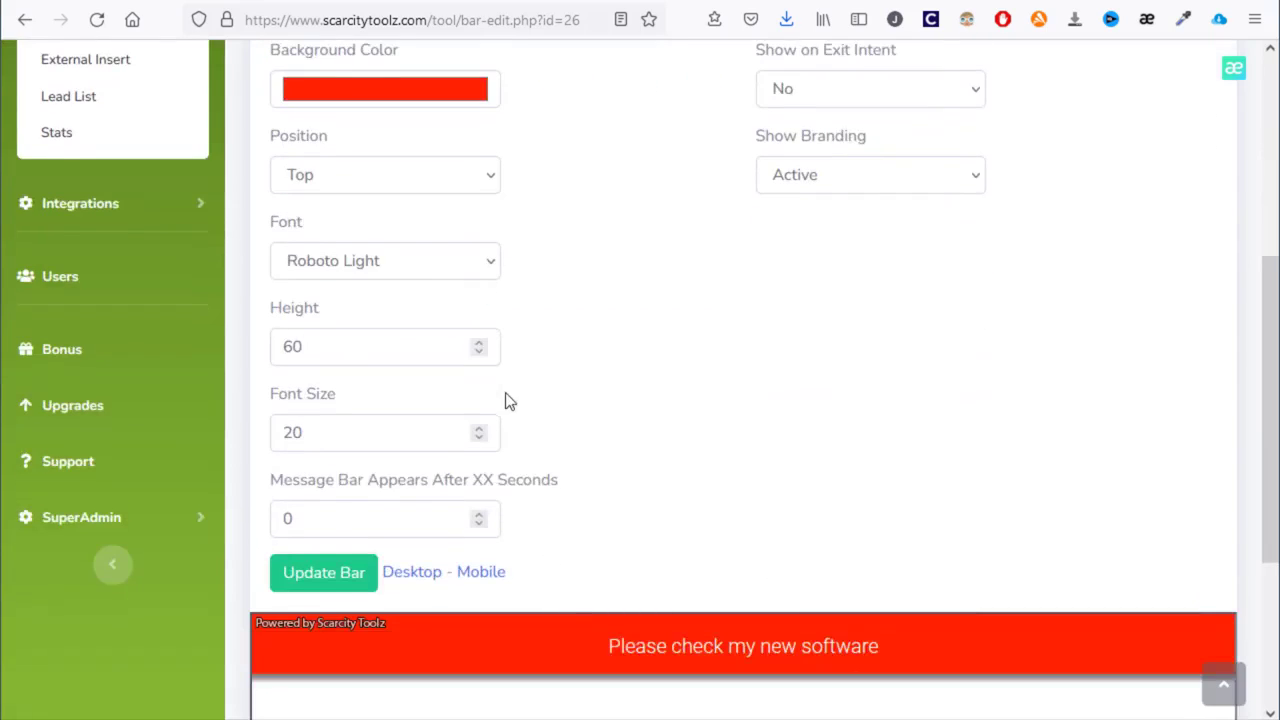
scroll(505, 400, "up", 1)
left_click(420, 196)
left_click_drag(256, 12, 270, 8)
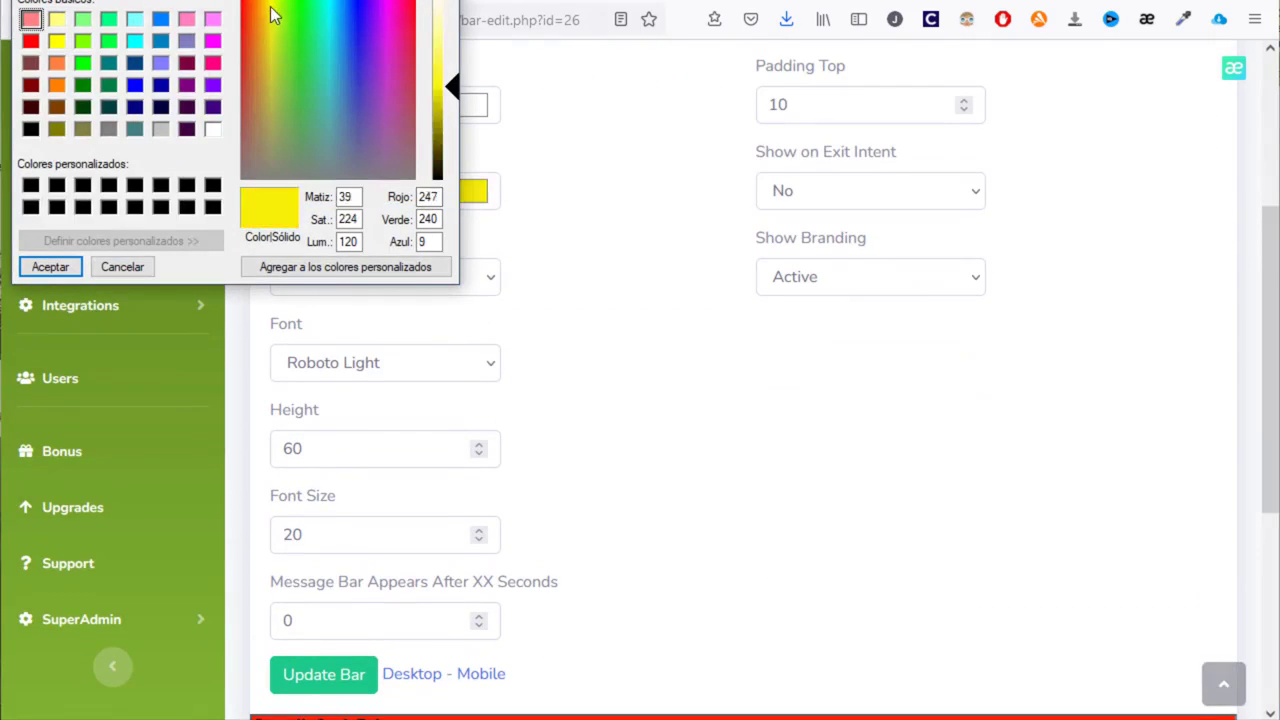
left_click(63, 266)
- Set the bar's text colour to black
scroll(626, 388, "down", 2)
scroll(628, 393, "up", 2)
scroll(626, 393, "down", 1)
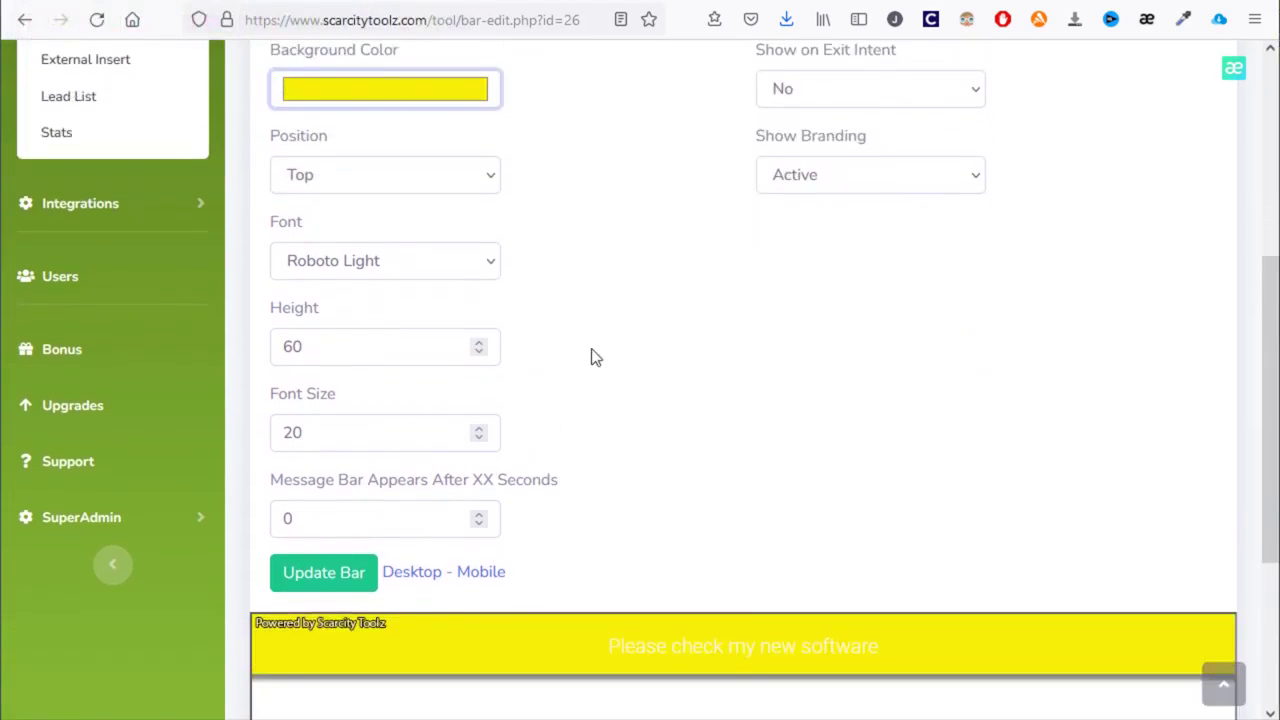
scroll(591, 354, "up", 2)
left_click(387, 206)
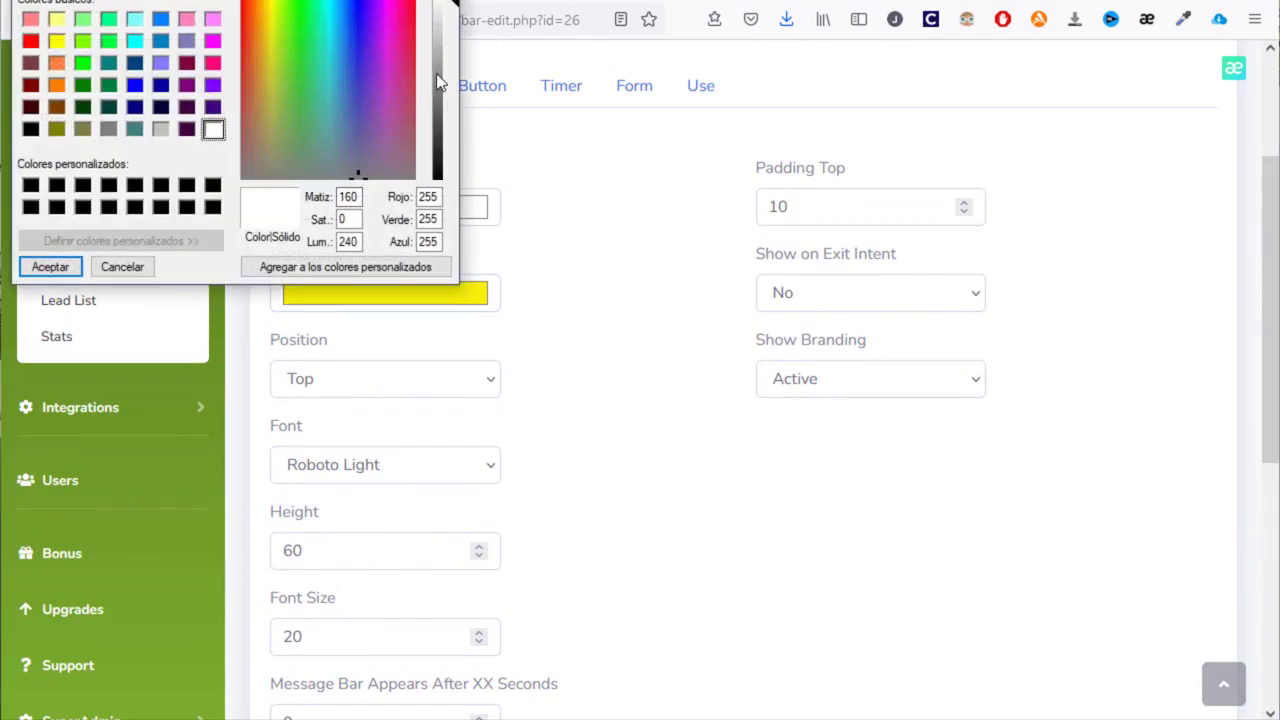
left_click_drag(437, 82, 420, 194)
left_click(50, 266)
- Try the bar position at the bottom, then return it to the top
scroll(815, 487, "down", 1)
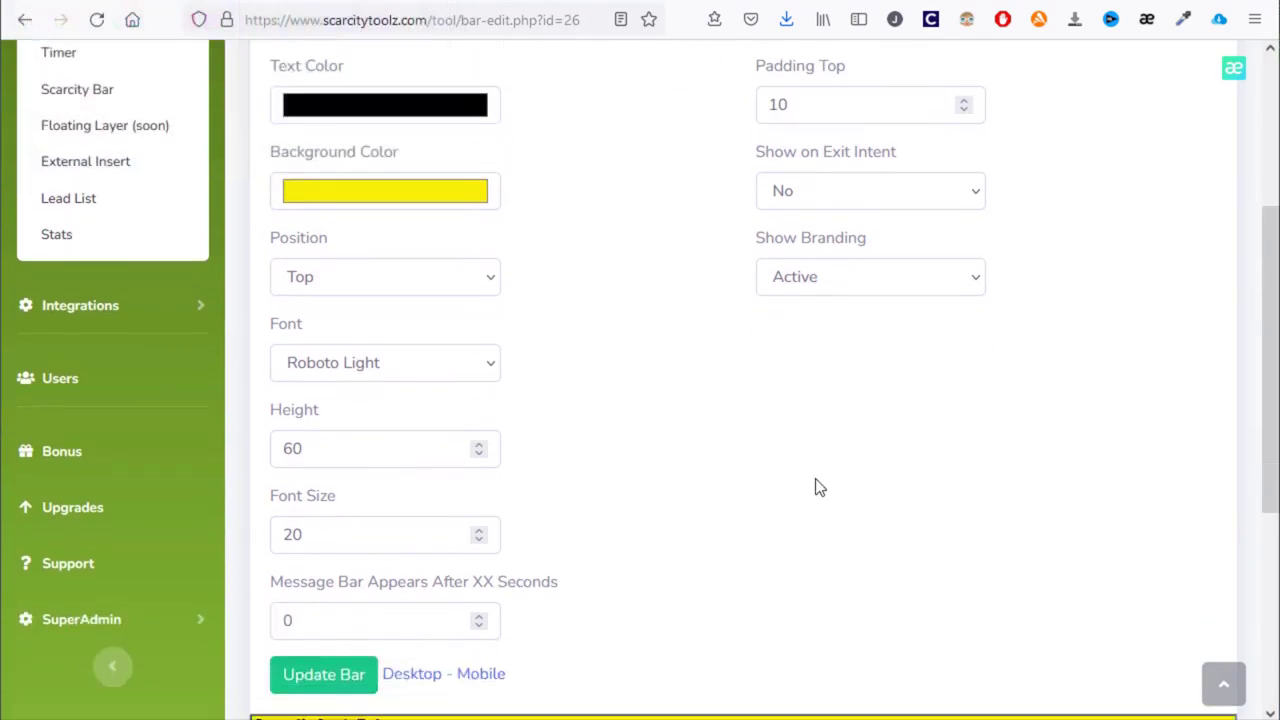
scroll(815, 487, "down", 3)
scroll(814, 486, "up", 2)
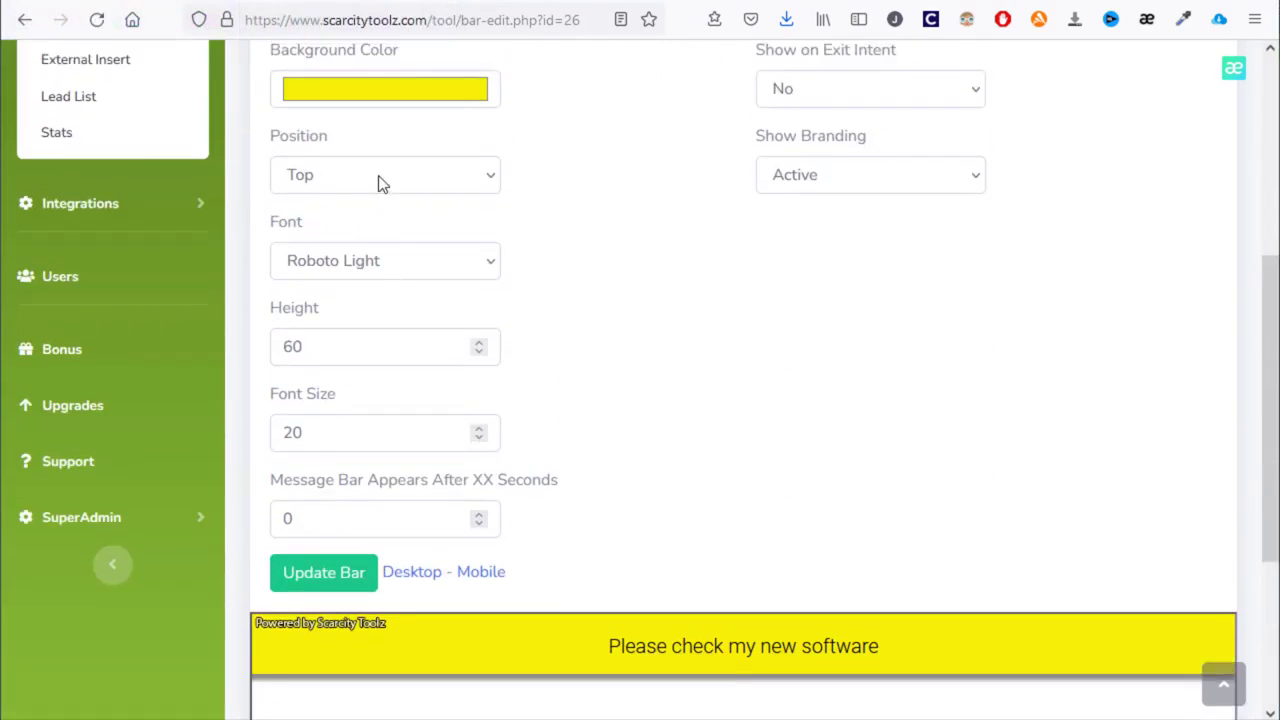
left_click(400, 178)
left_click(391, 248)
scroll(643, 417, "down", 3)
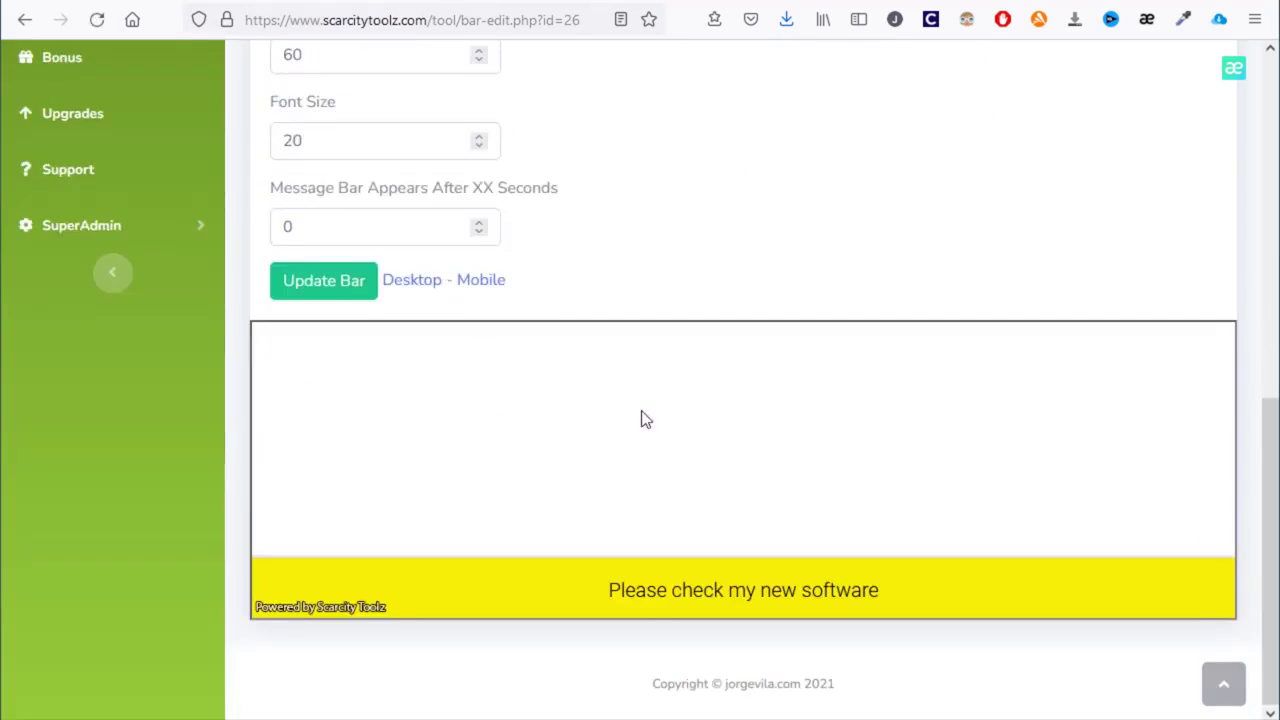
scroll(655, 420, "up", 5)
left_click(398, 395)
left_click(380, 434)
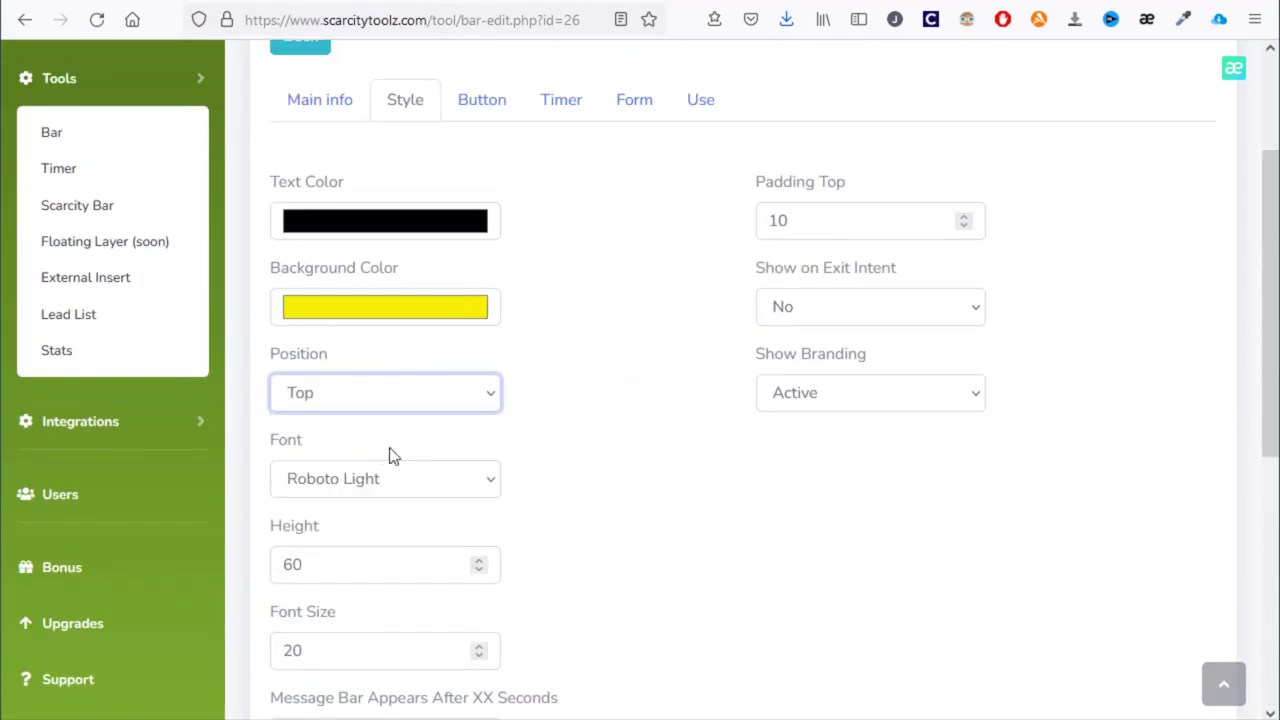
scroll(420, 390, "down", 2)
scroll(630, 222, "down", 1)
- Change the bar font to Lato Bold
left_click(460, 176)
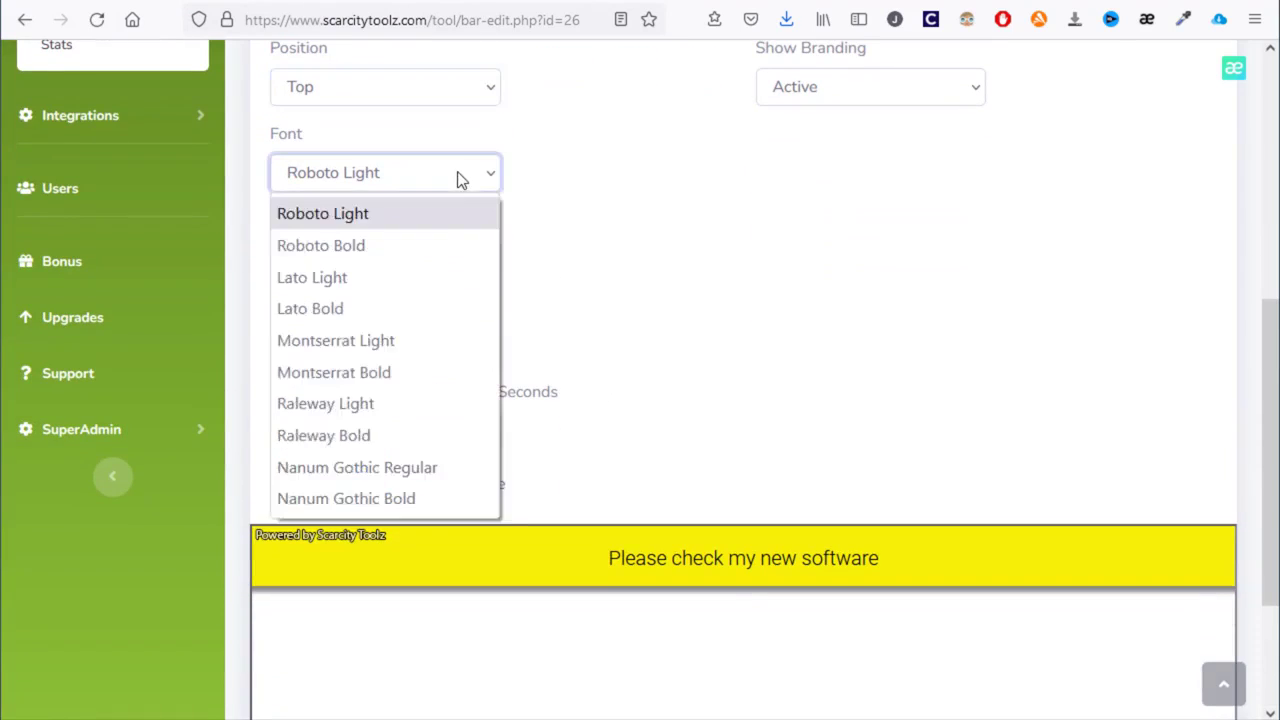
left_click(443, 234)
left_click(443, 186)
key("Down")
key("Down")
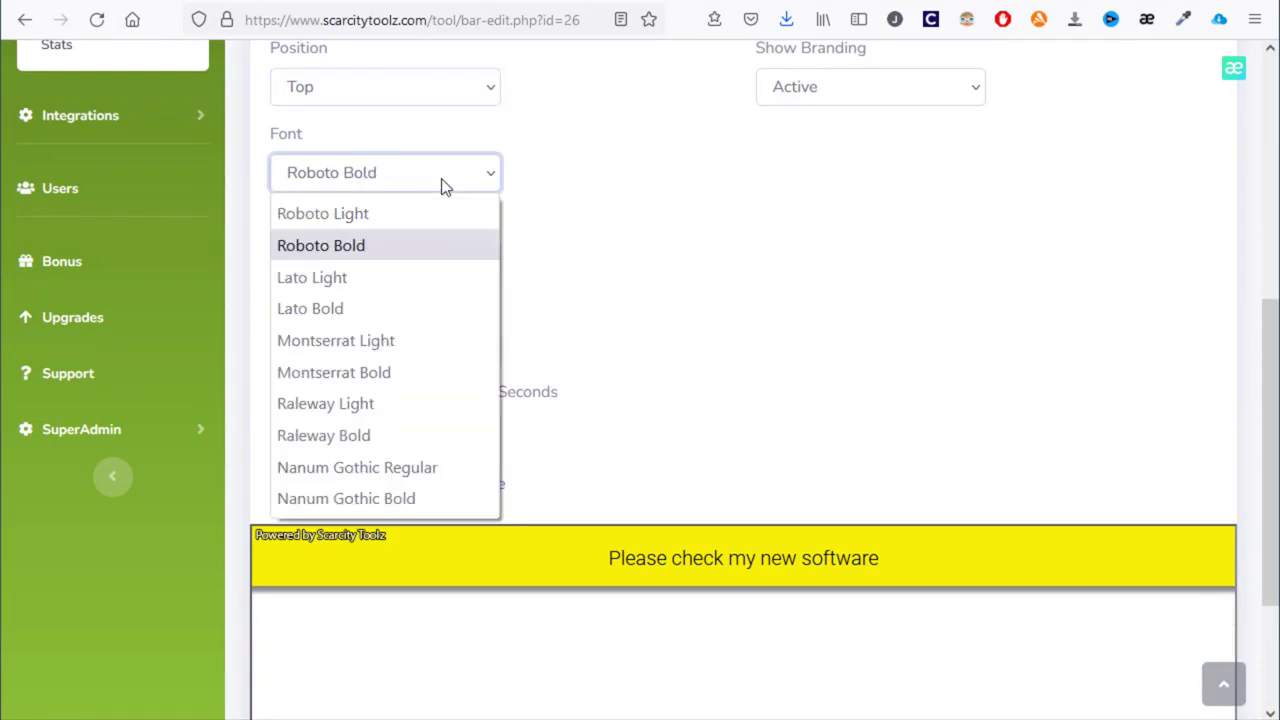
left_click(445, 186)
key("Down")
key("Down")
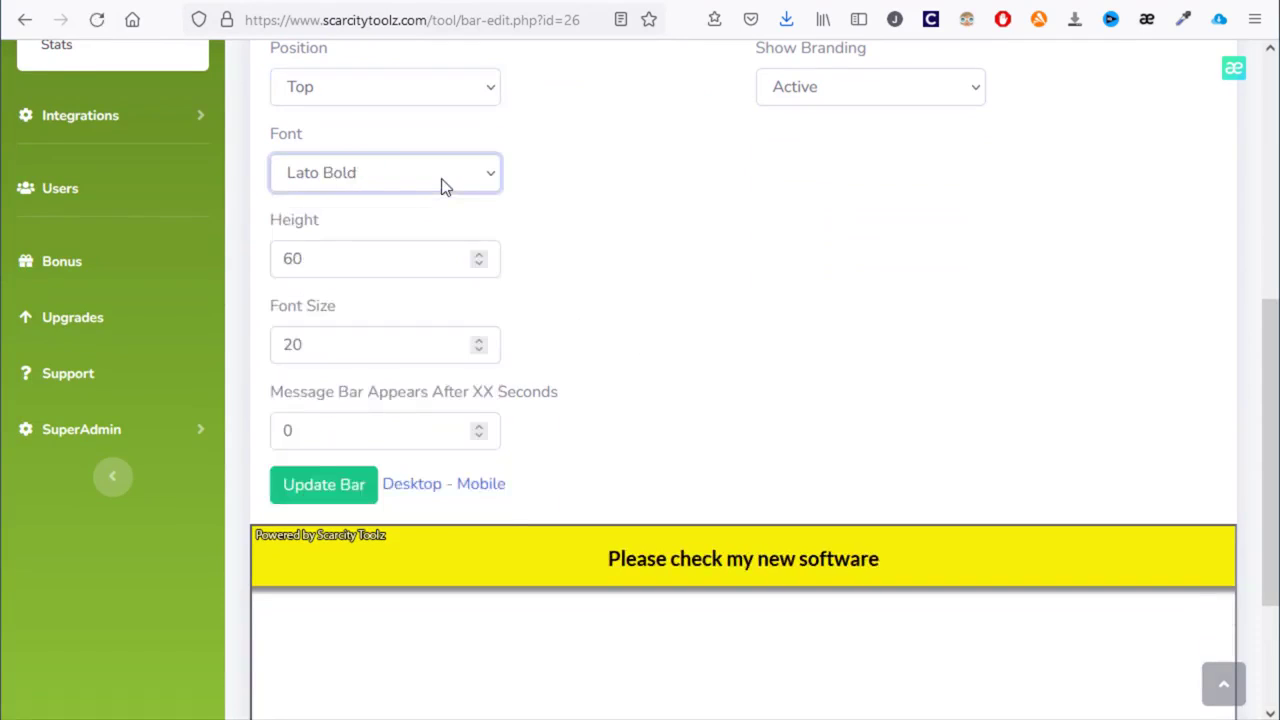
key("Up")
scroll(643, 458, "up", 2)
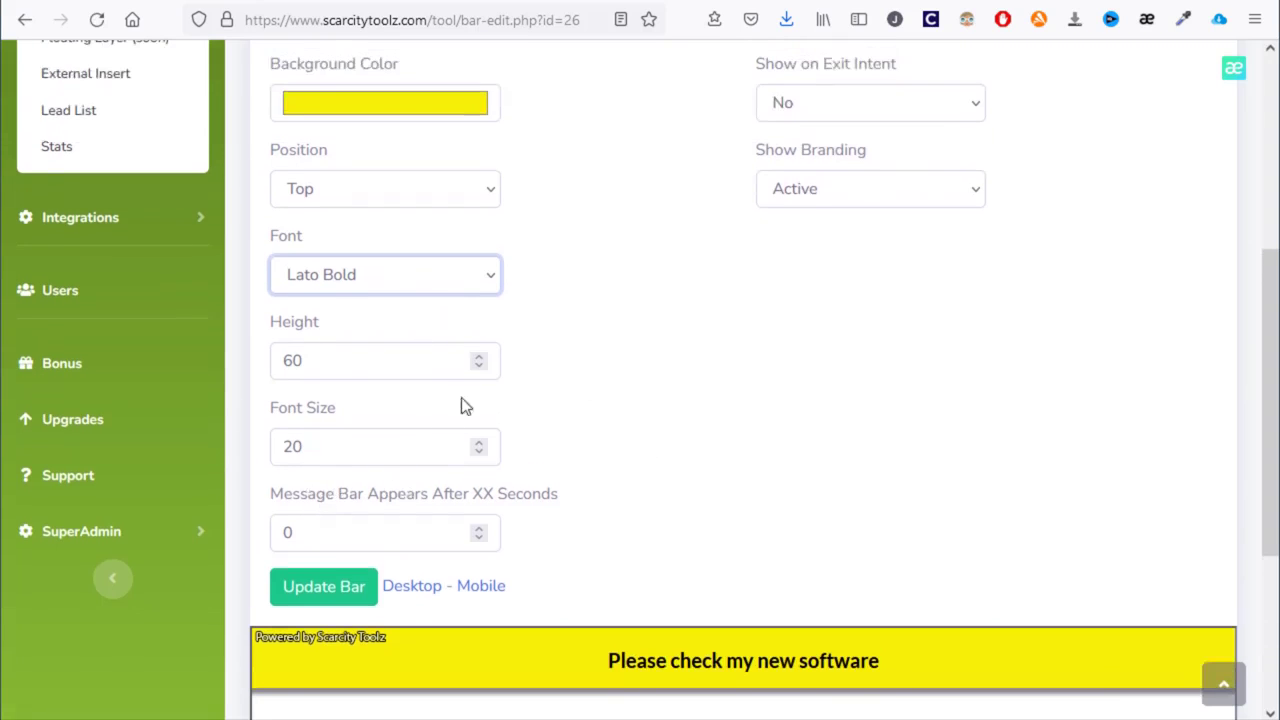
- Set the bar's appearance delay to 3 seconds
double_click(330, 537)
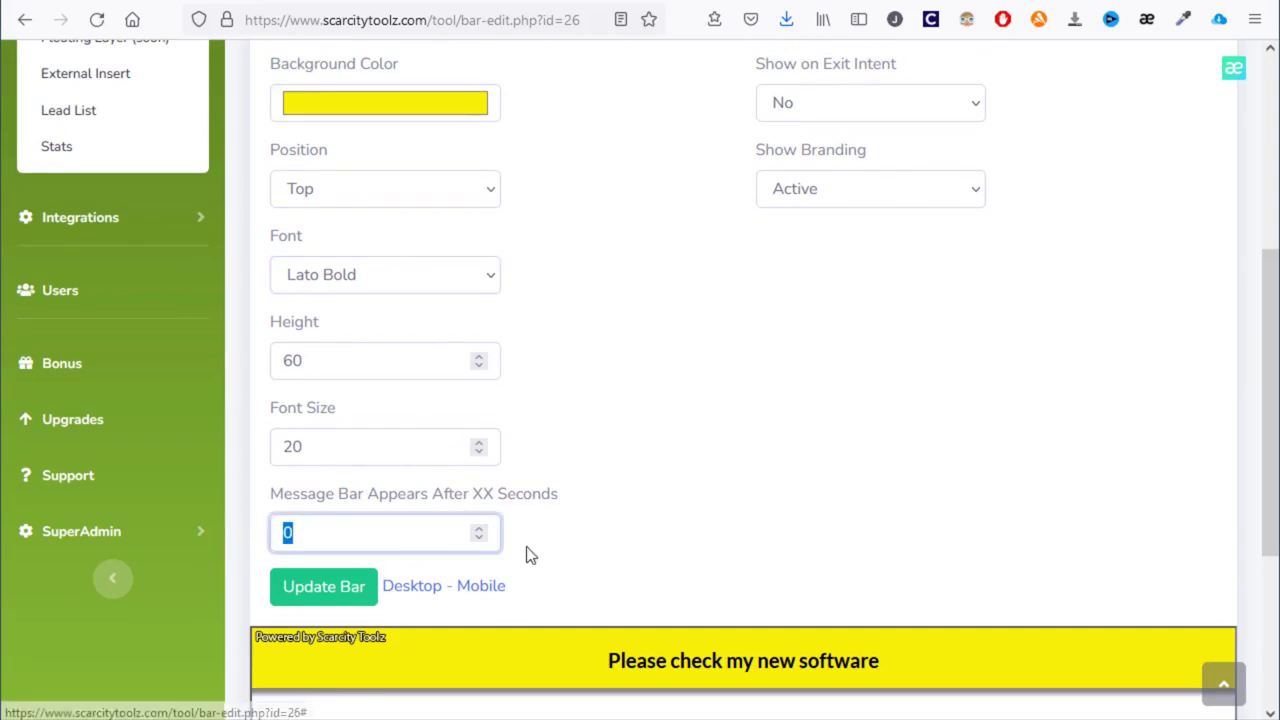
type("3")
left_click(606, 527)
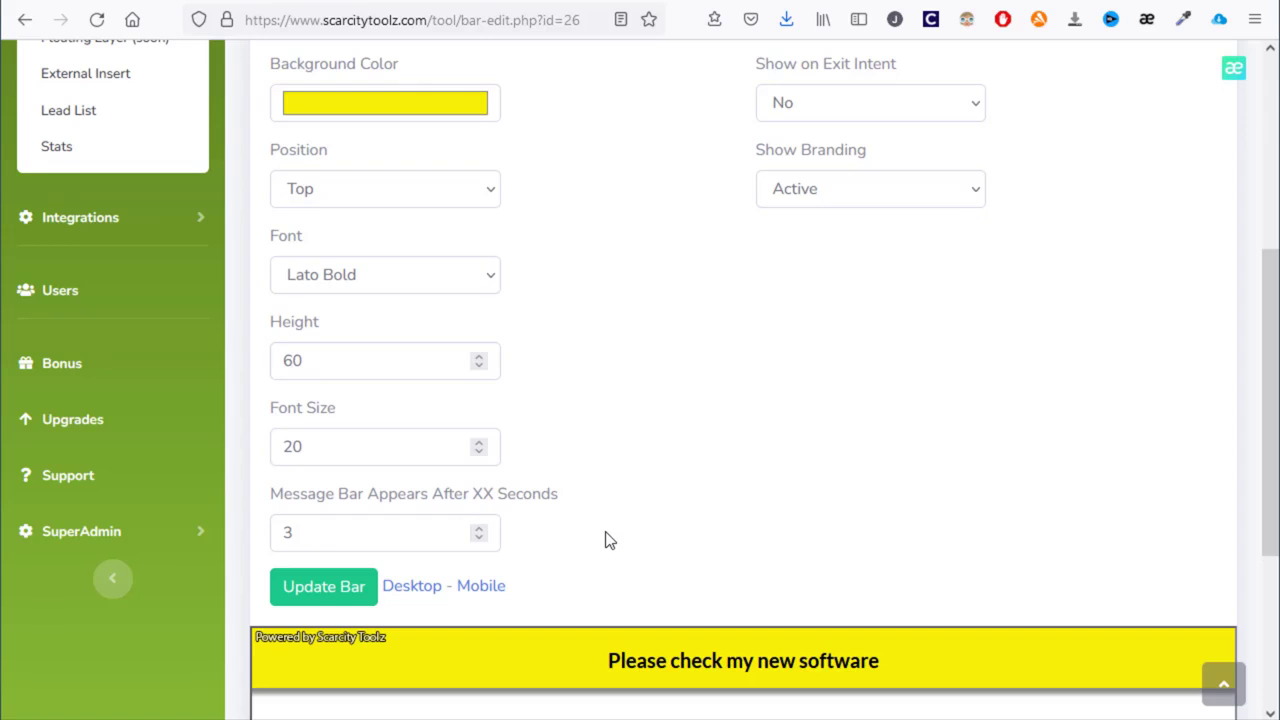
scroll(612, 388, "up", 2)
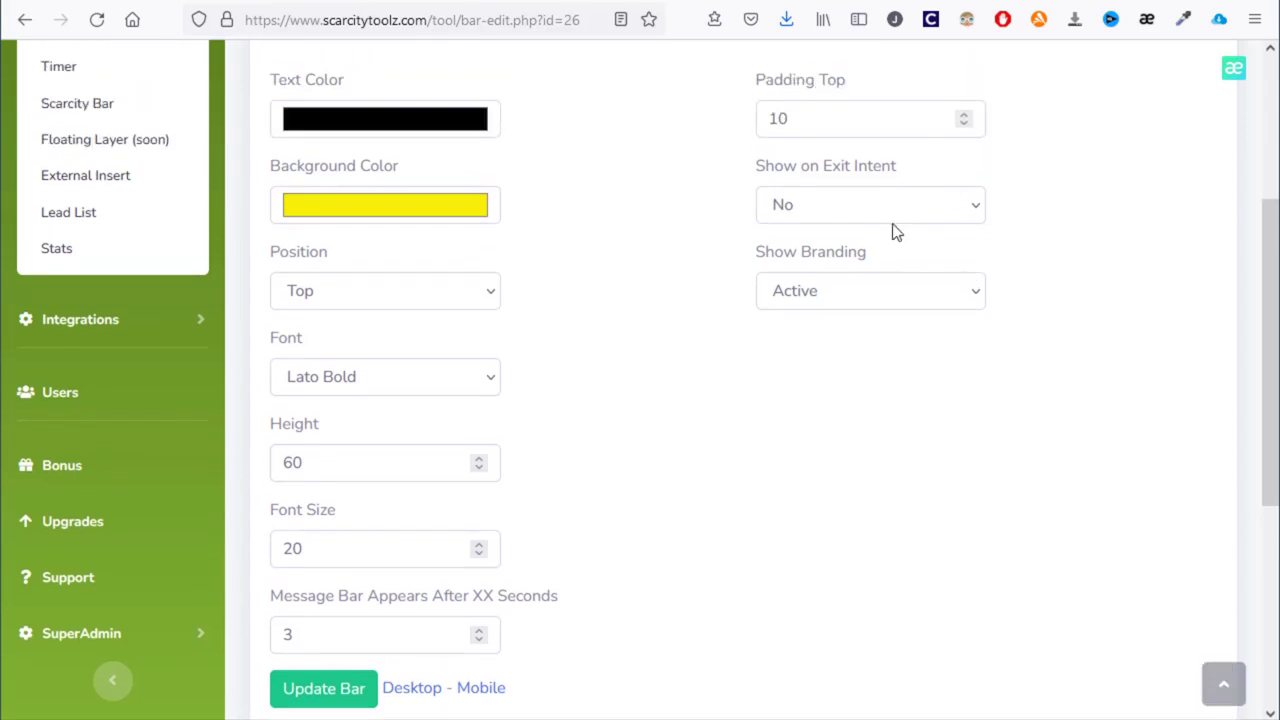
- Set Show on Exit Intent to 'Yes, appearing time will be ignored'
left_click(844, 206)
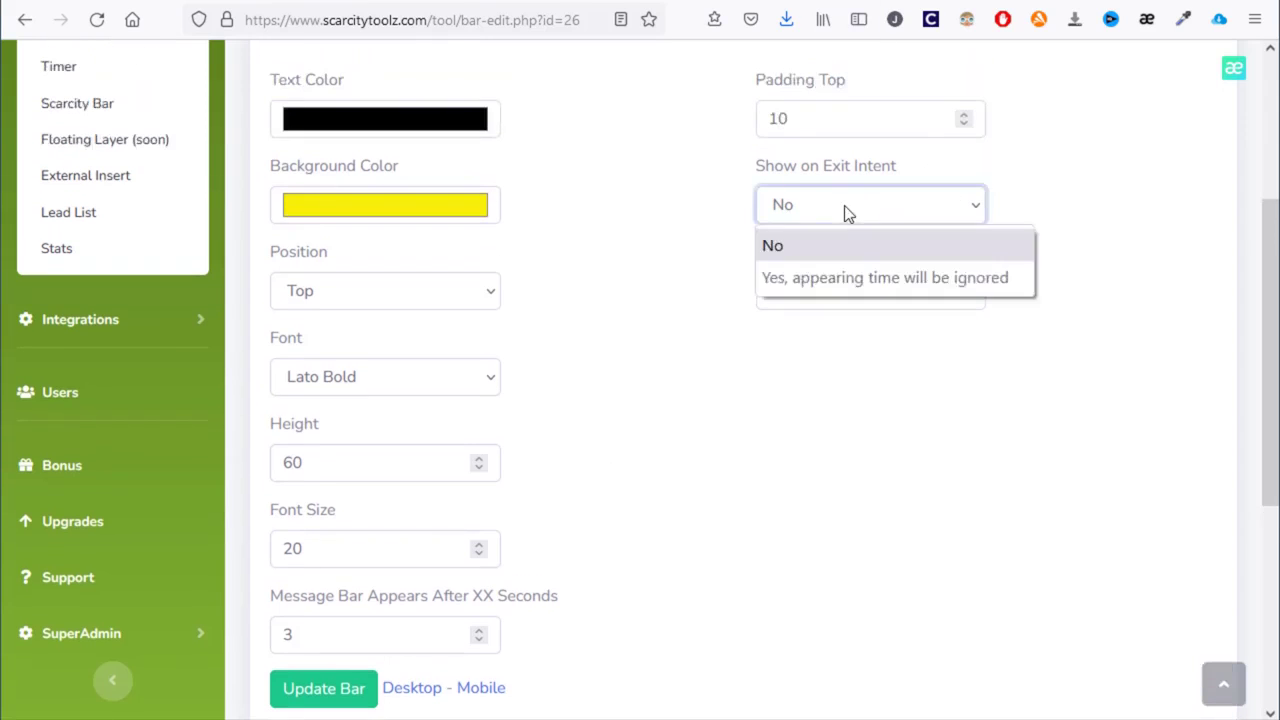
left_click(850, 281)
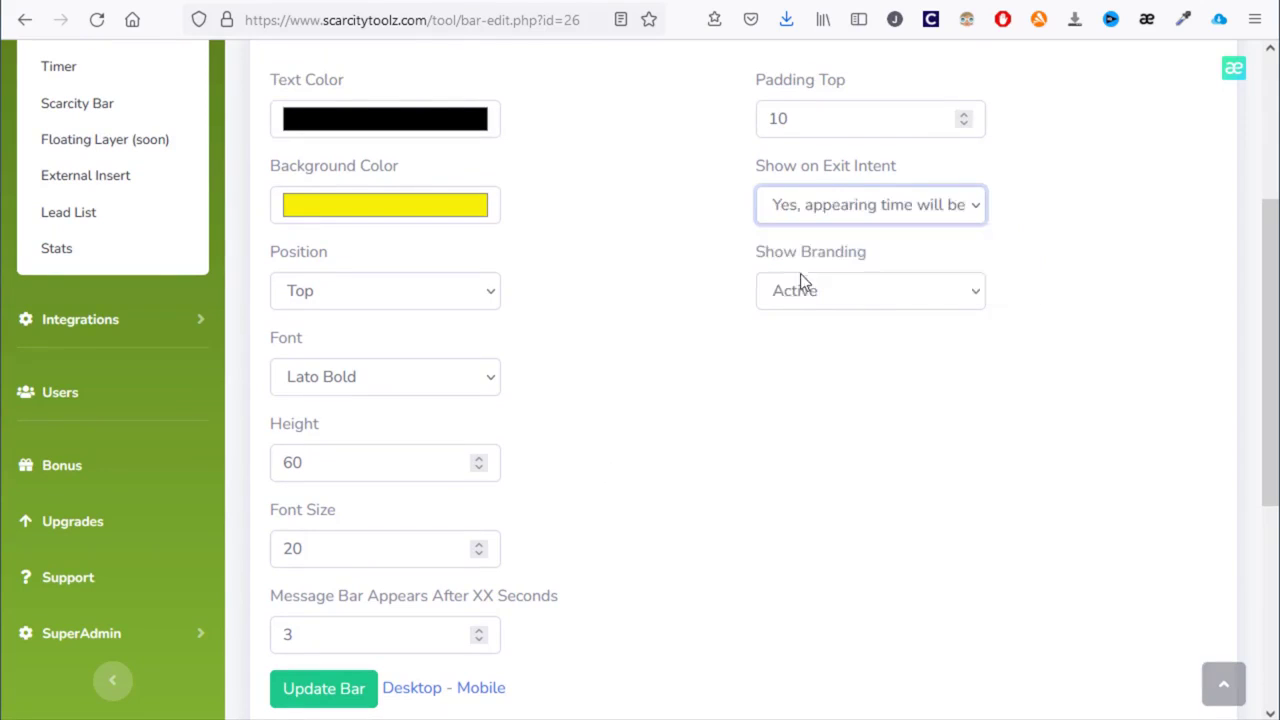
scroll(775, 300, "down", 4)
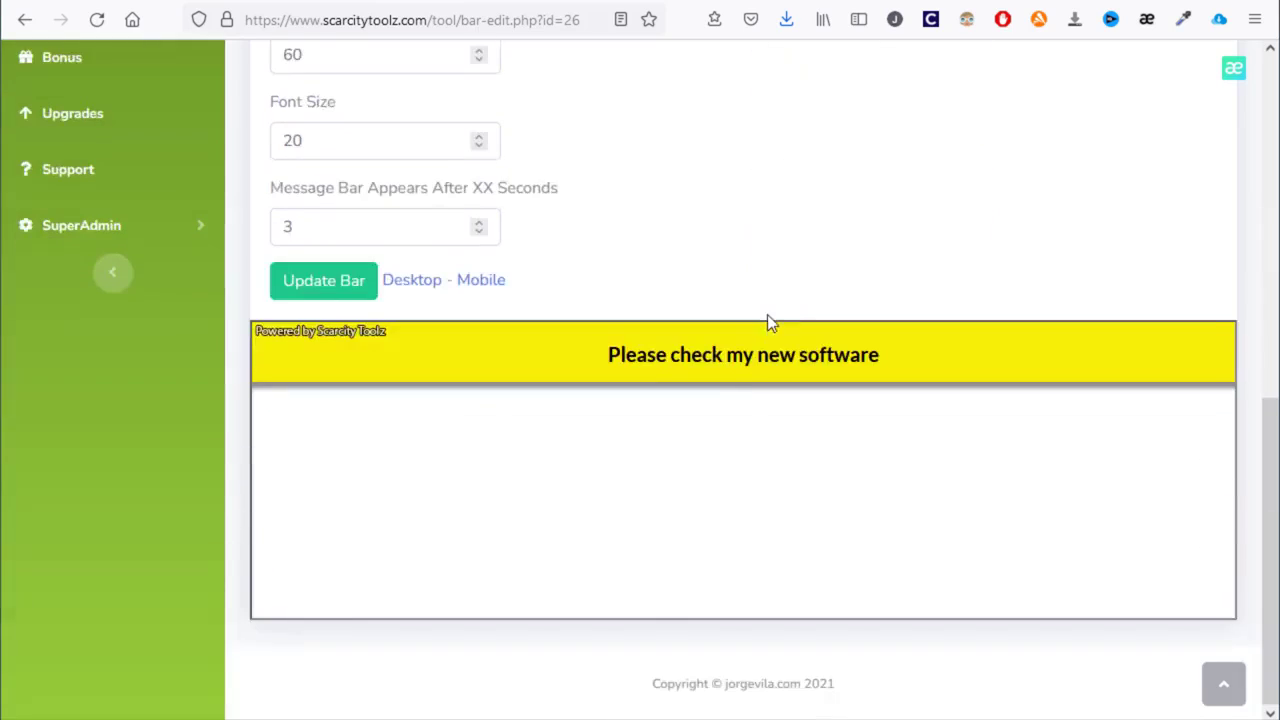
scroll(737, 406, "up", 2)
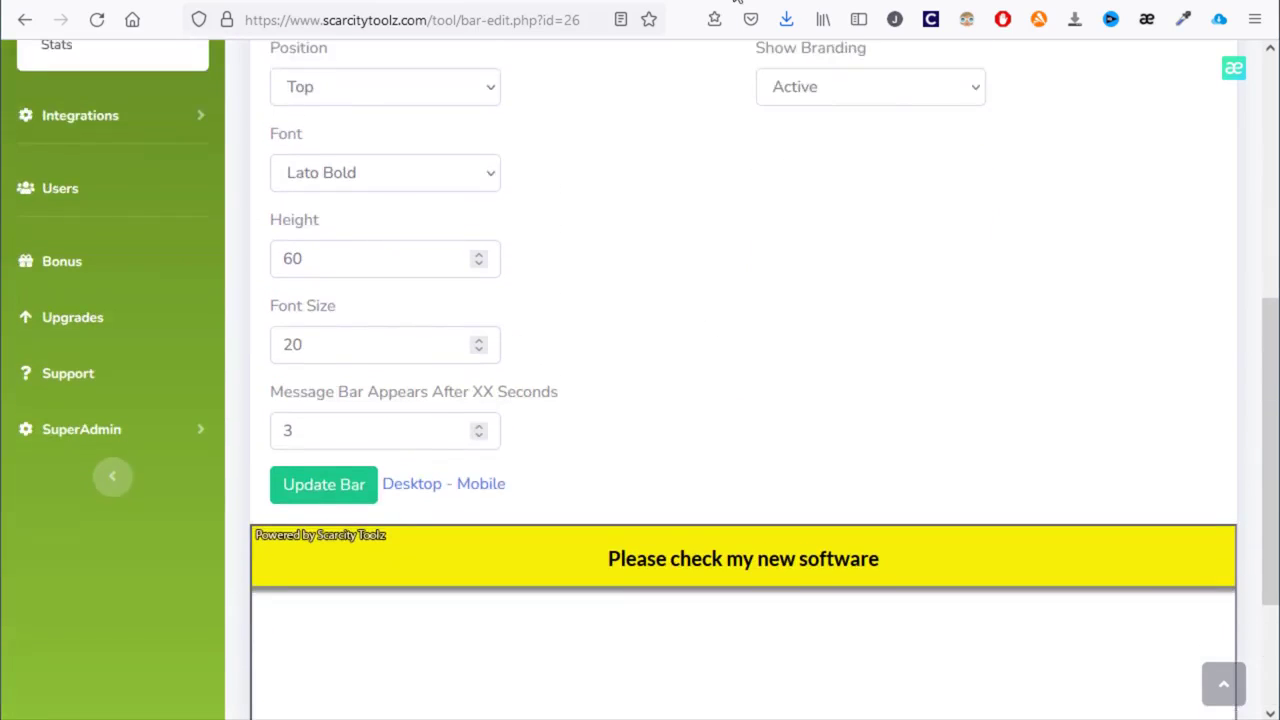
scroll(792, 315, "up", 3)
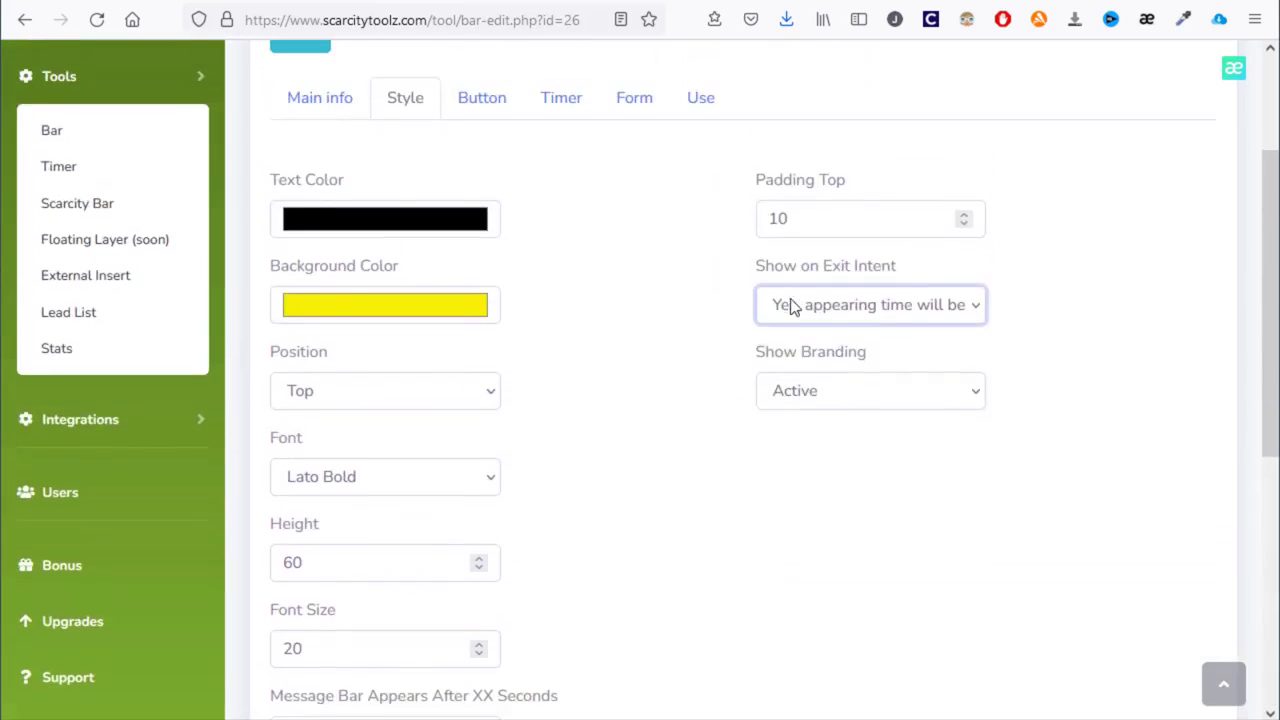
- Turn on the bar's button and label it 'Click here'
left_click(483, 100)
scroll(500, 117, "down", 1)
left_click(450, 122)
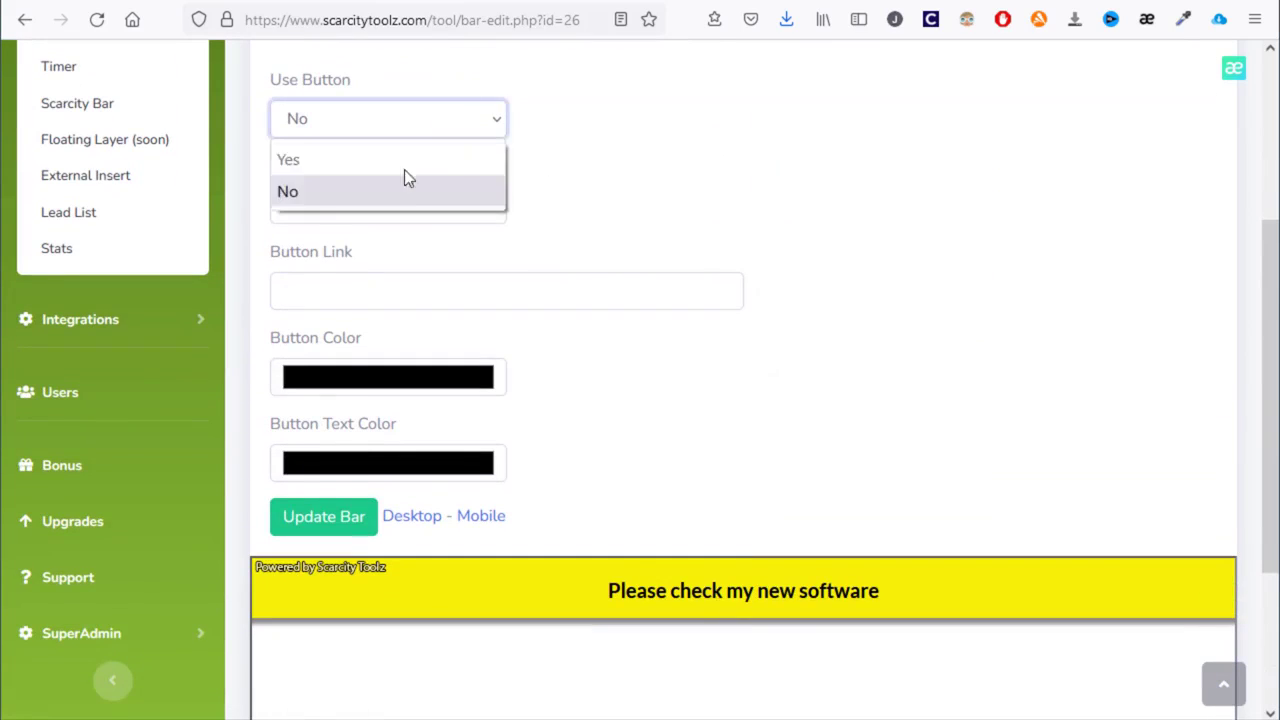
left_click(400, 160)
left_click(389, 207)
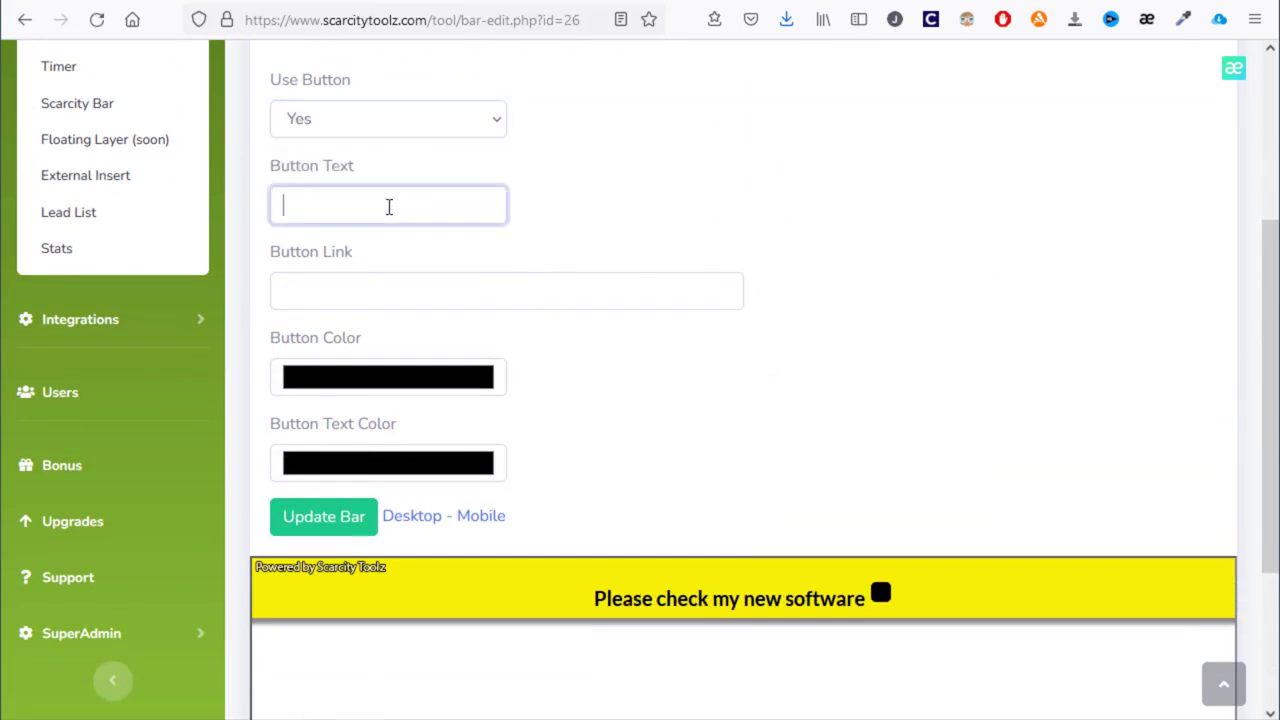
type("Cli")
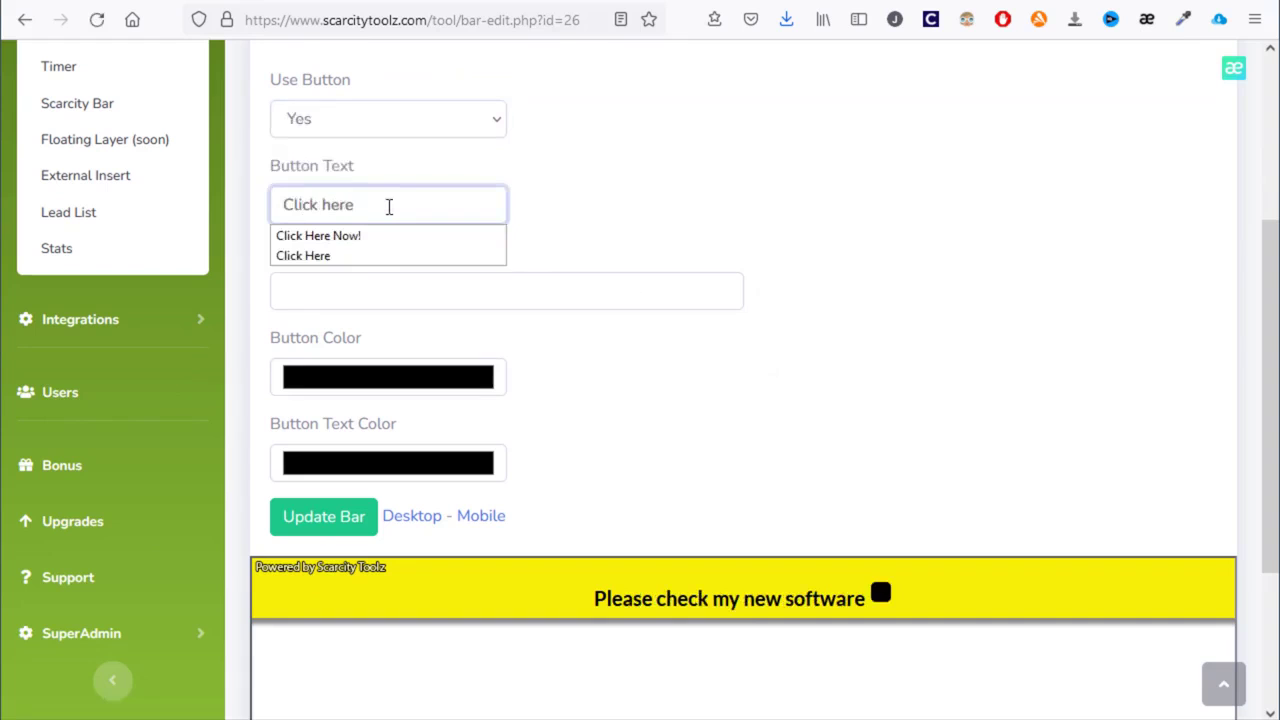
type("ck here")
left_click(363, 289)
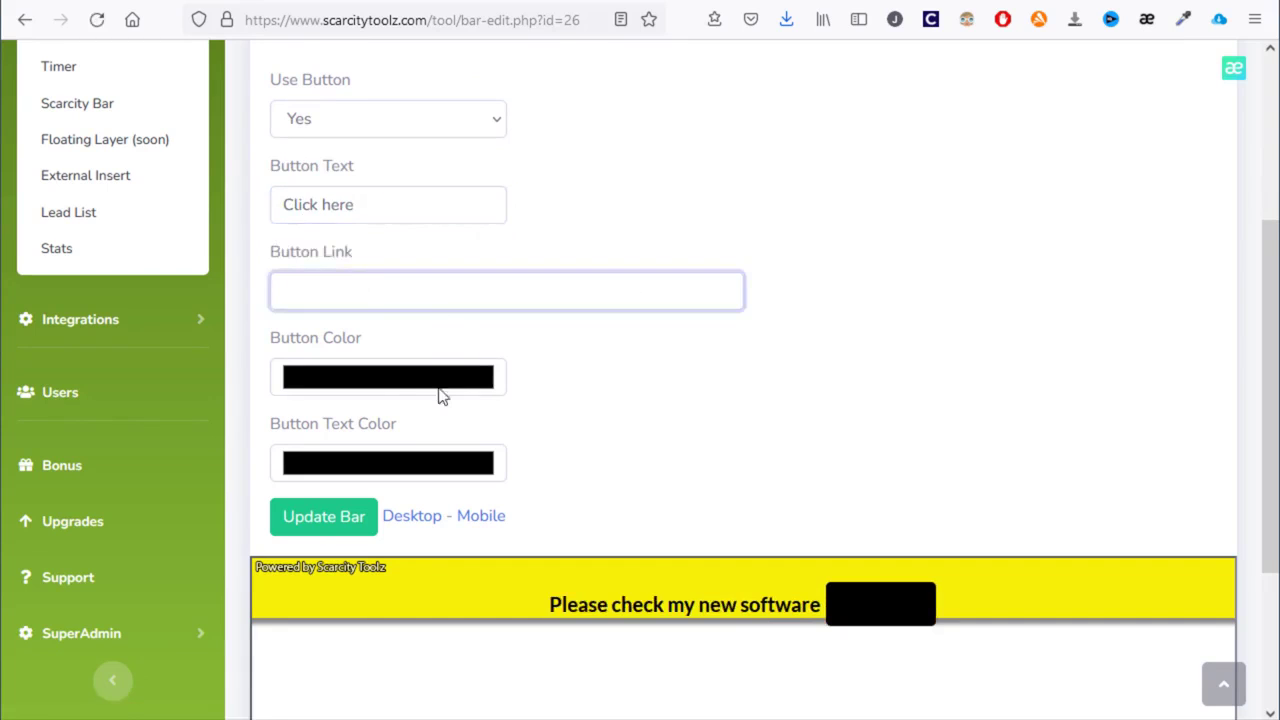
- Make the button text white and the button colour green
left_click(377, 471)
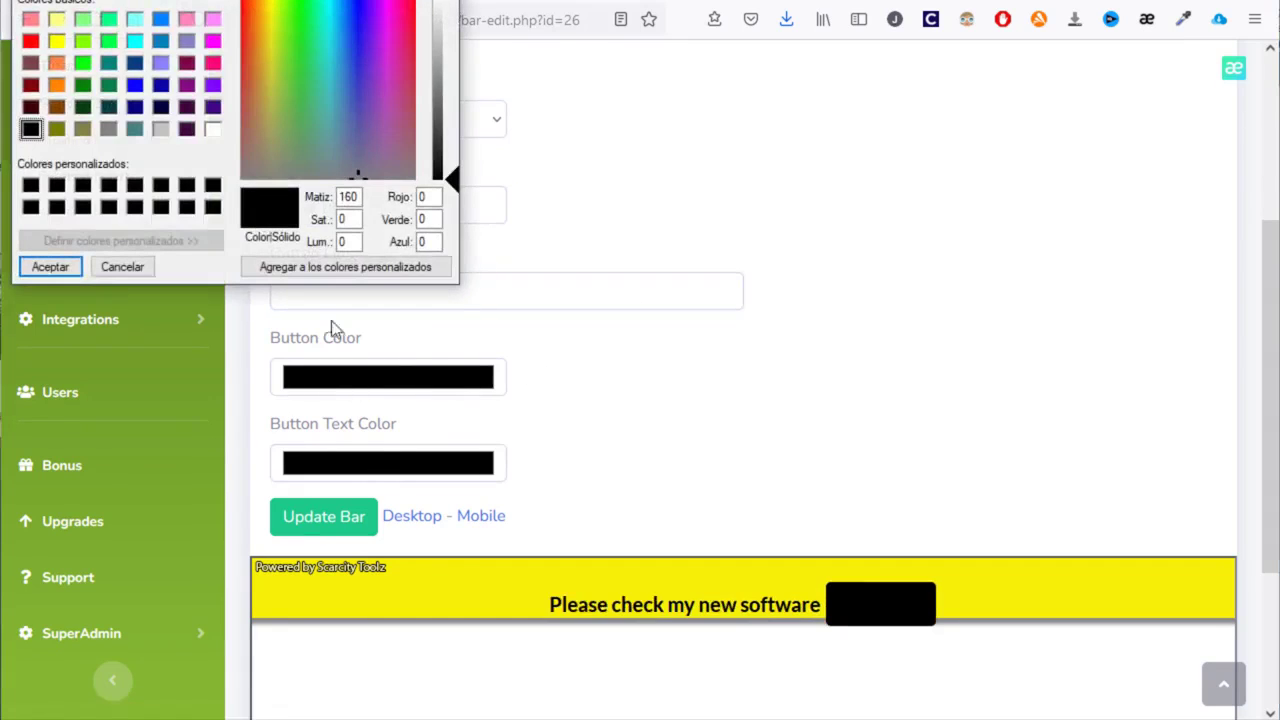
left_click_drag(434, 38, 448, 5)
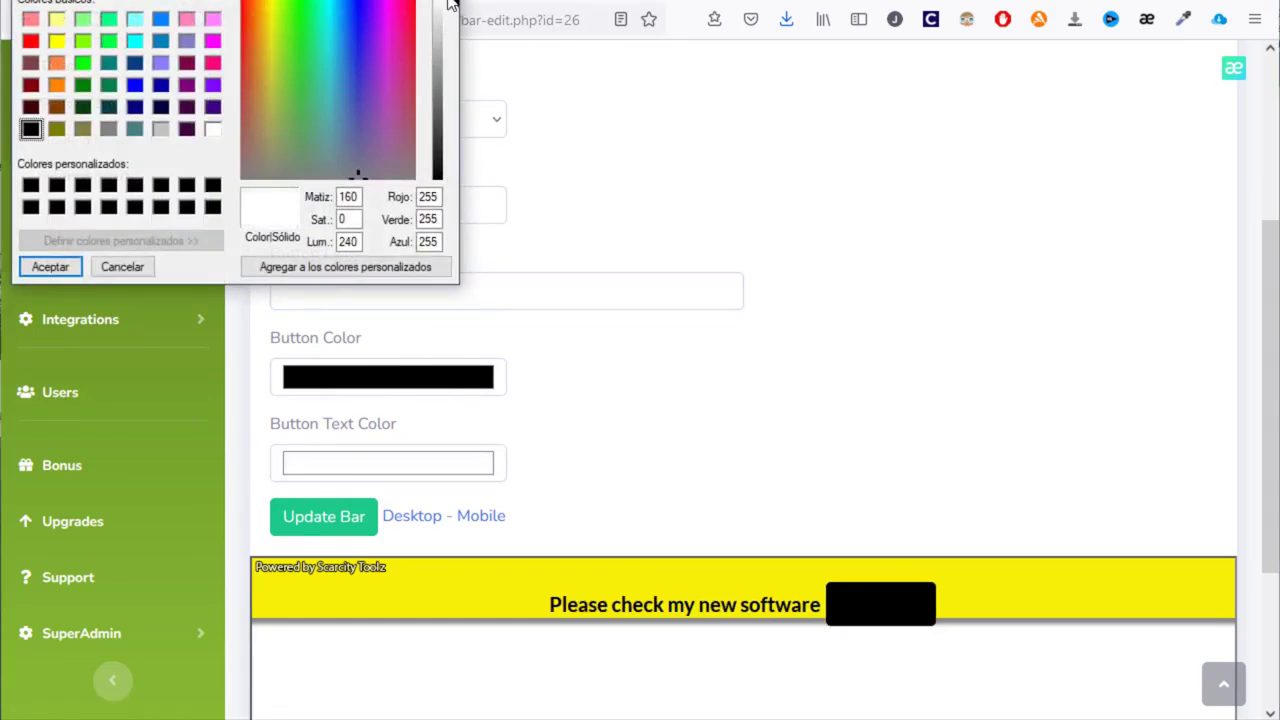
left_click(50, 267)
left_click(329, 390)
left_click(299, 30)
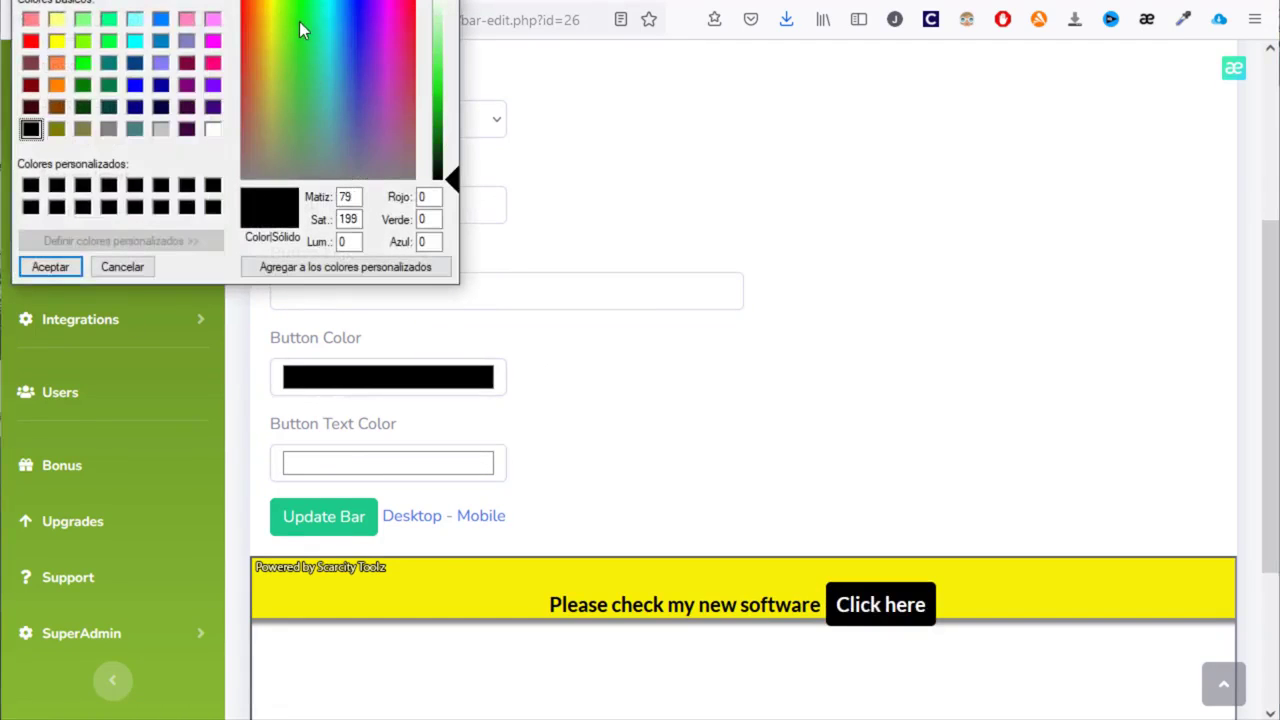
left_click(299, 19)
left_click(447, 88)
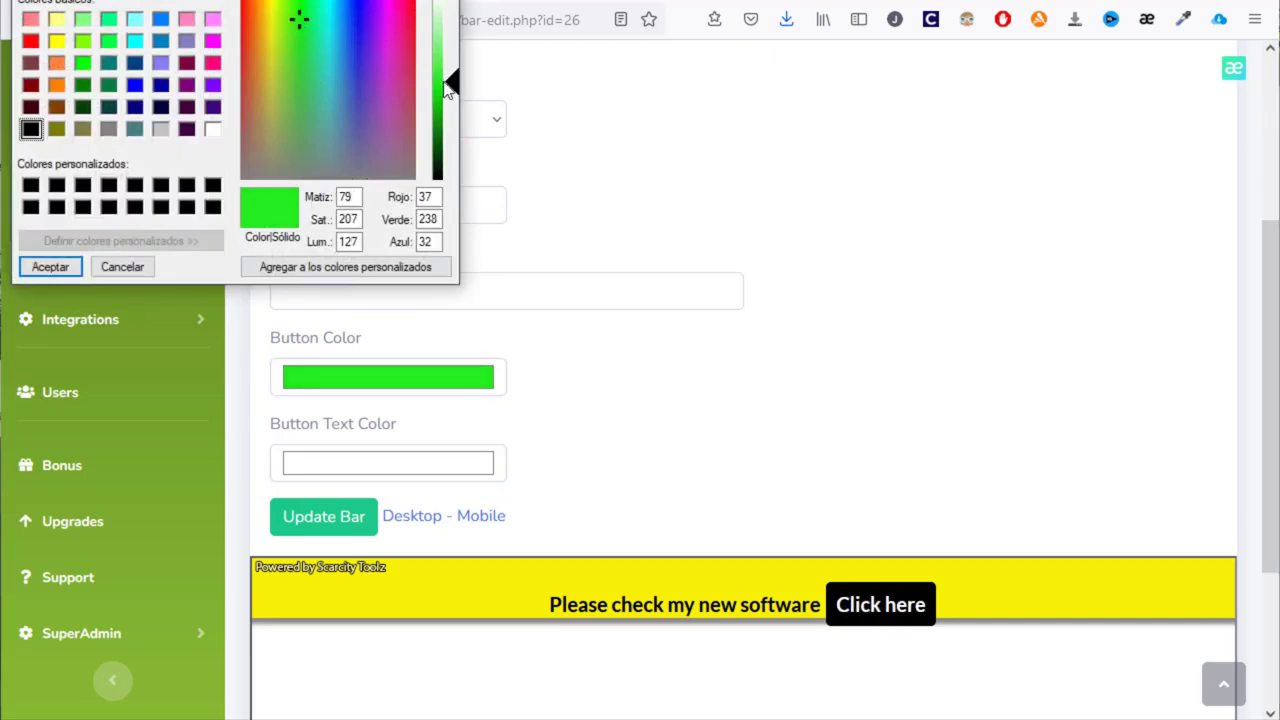
left_click(52, 266)
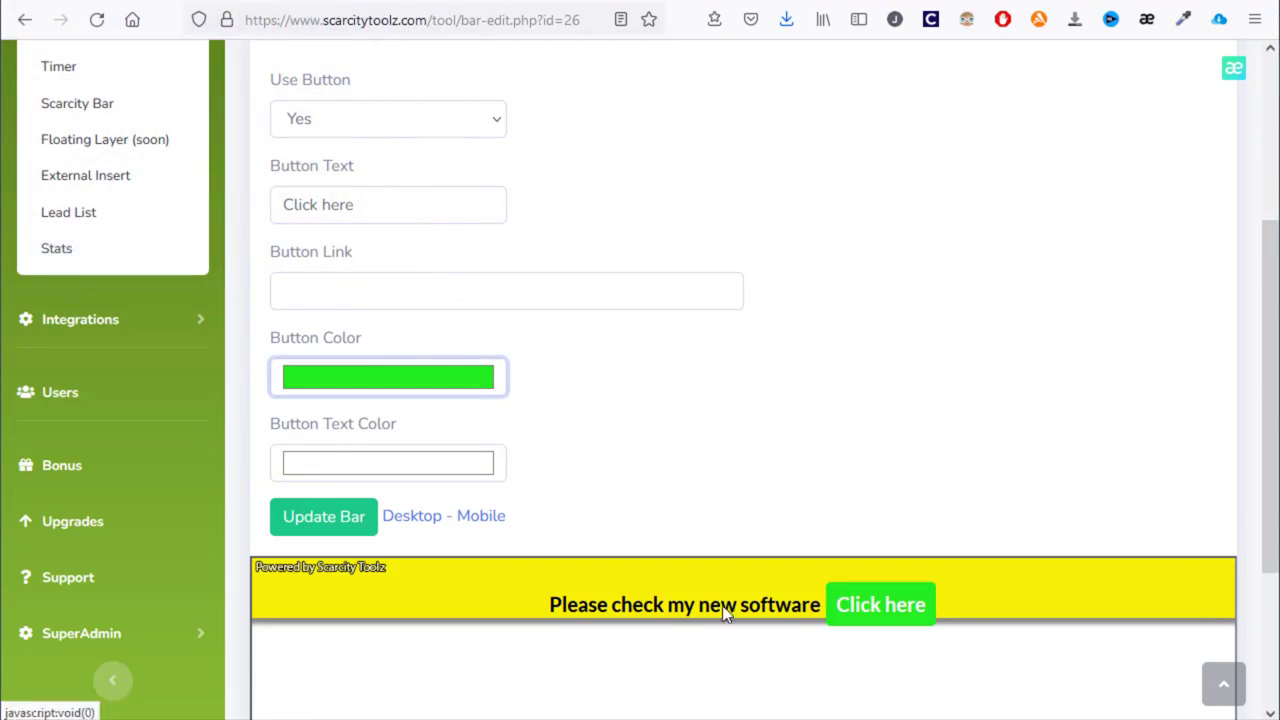
- Raise the bar height on the Style tab to 86, checking mobile and desktop previews
scroll(494, 203, "up", 3)
left_click(406, 217)
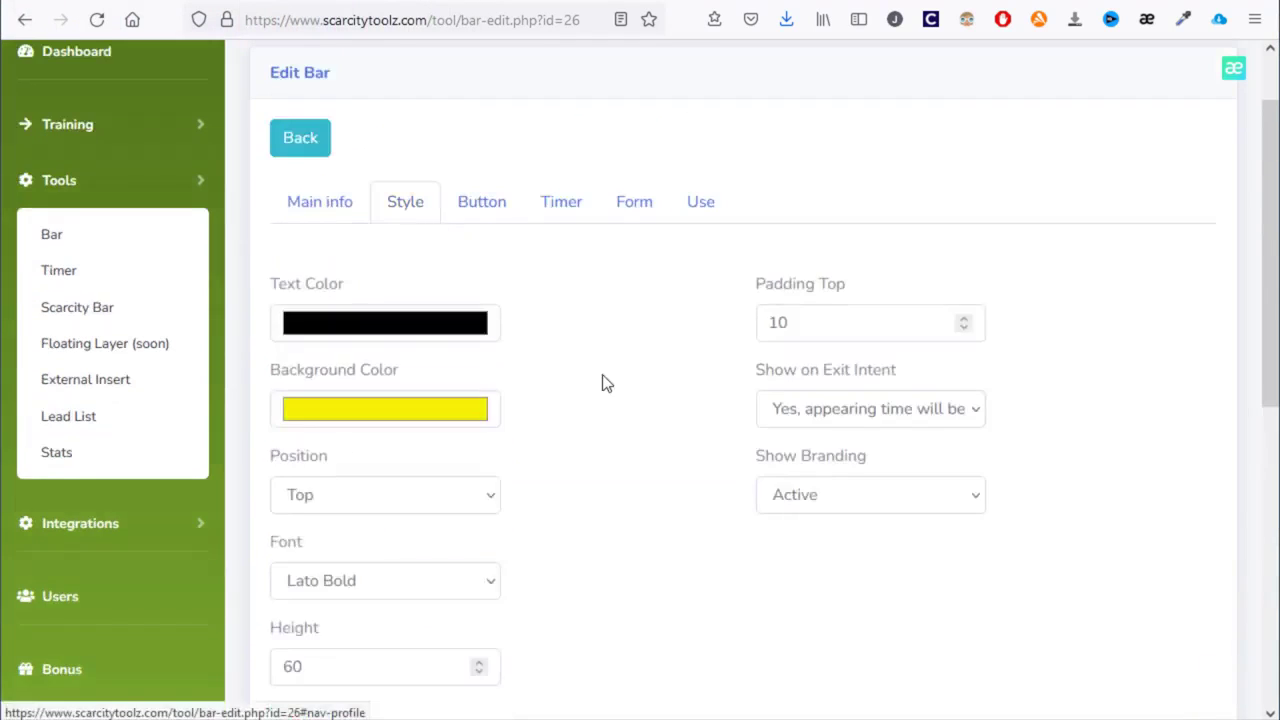
scroll(700, 350, "down", 2)
scroll(869, 268, "down", 3)
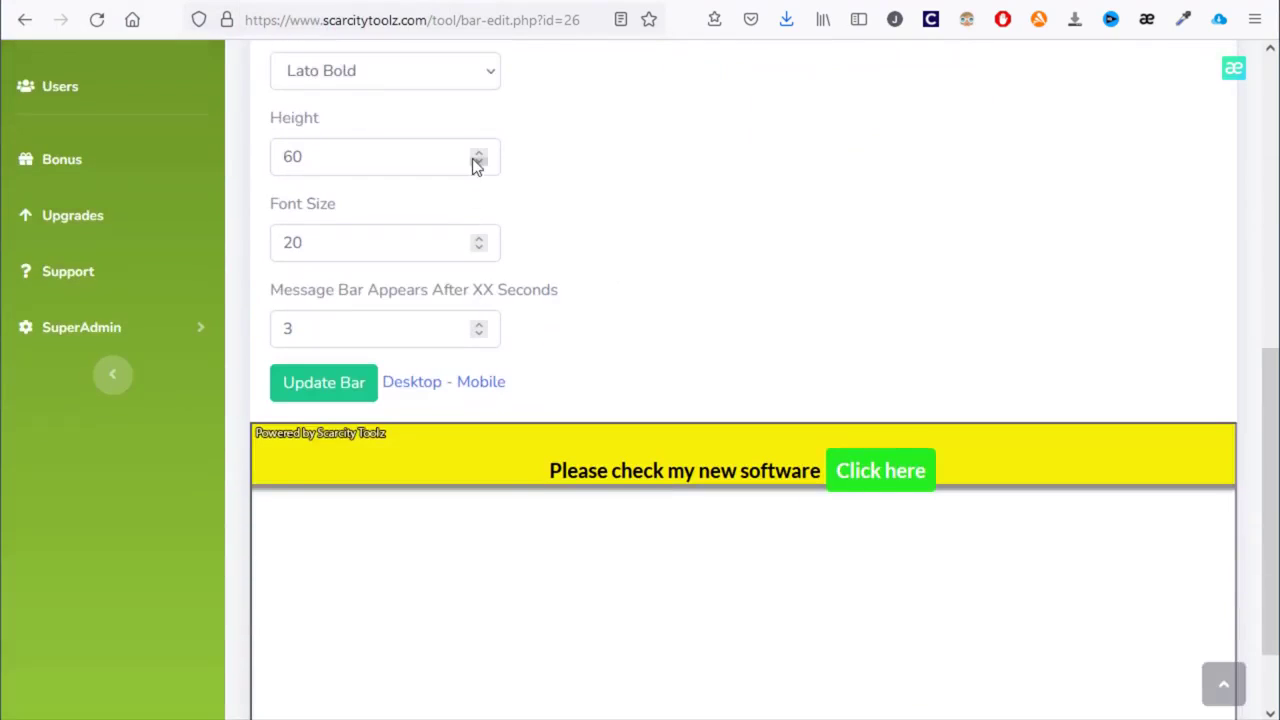
left_click_drag(476, 157, 478, 157)
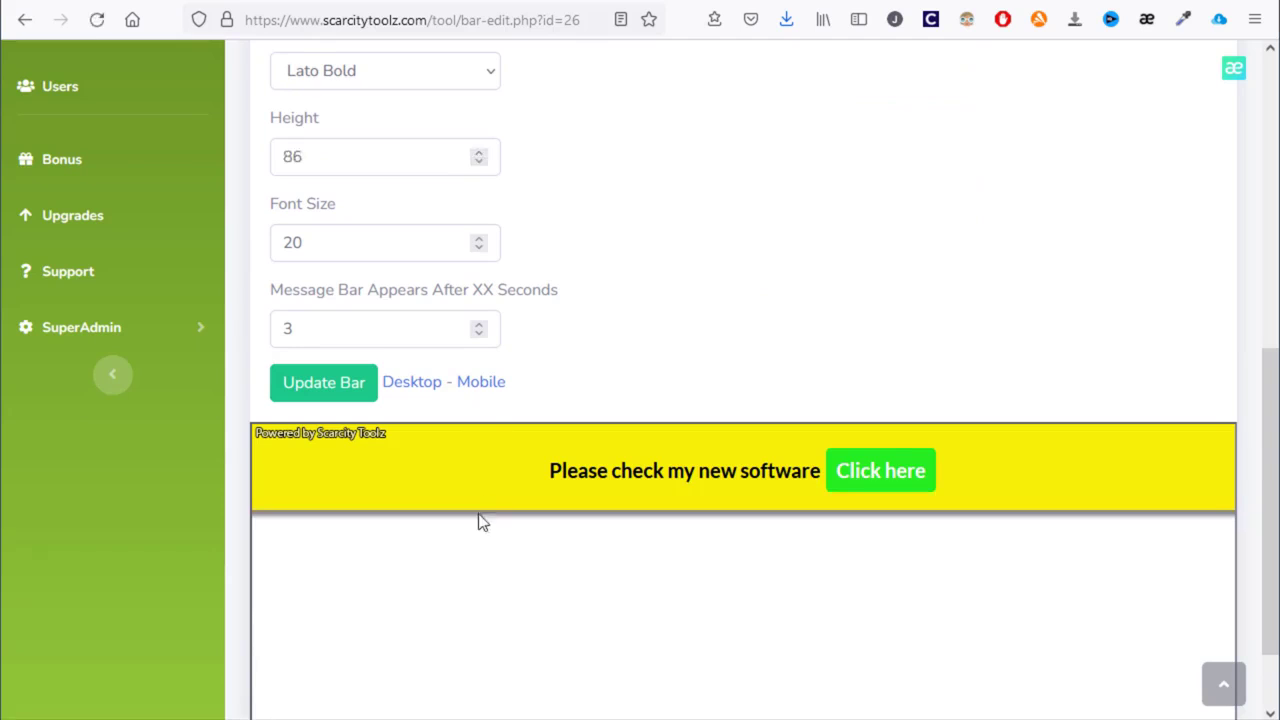
left_click(486, 382)
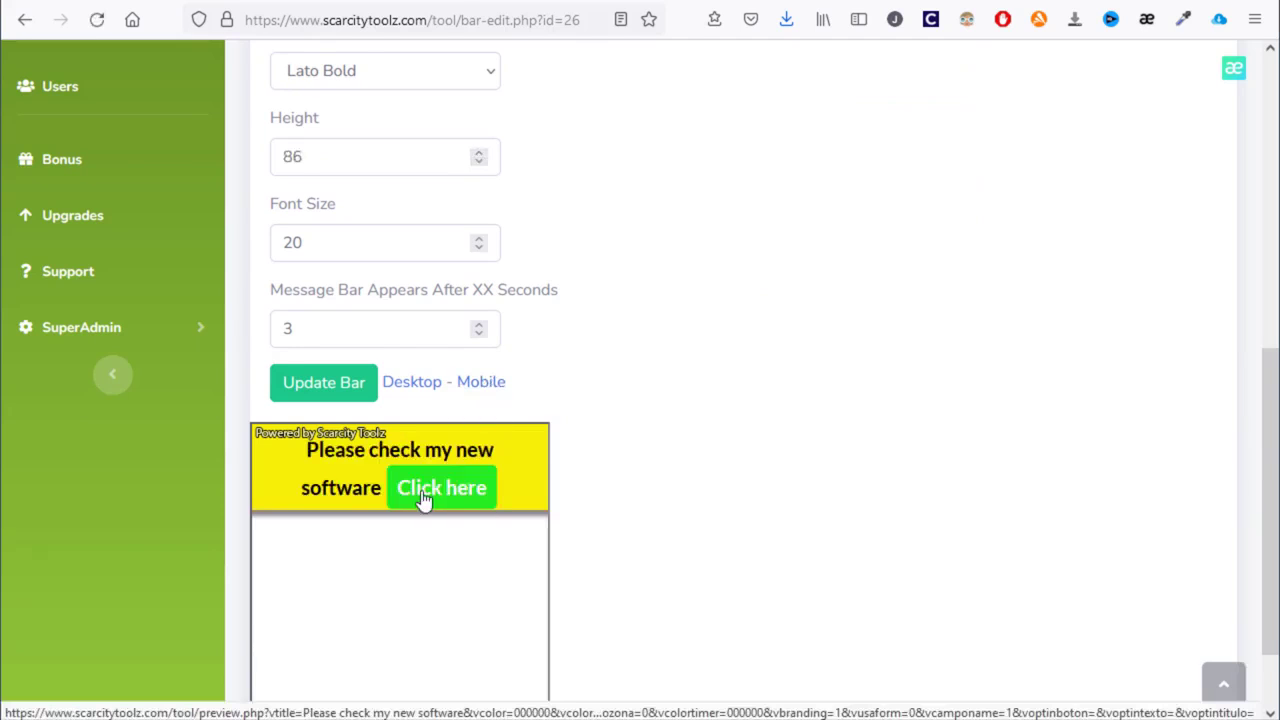
left_click(423, 388)
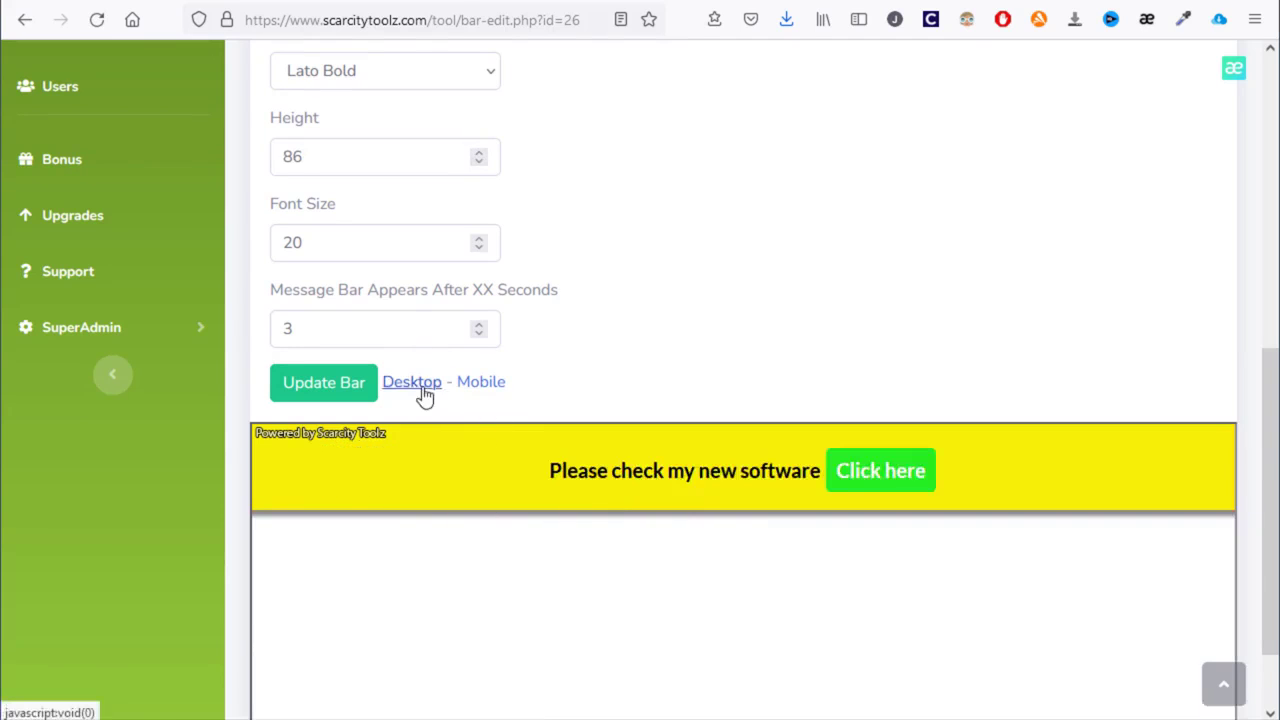
scroll(546, 423, "up", 6)
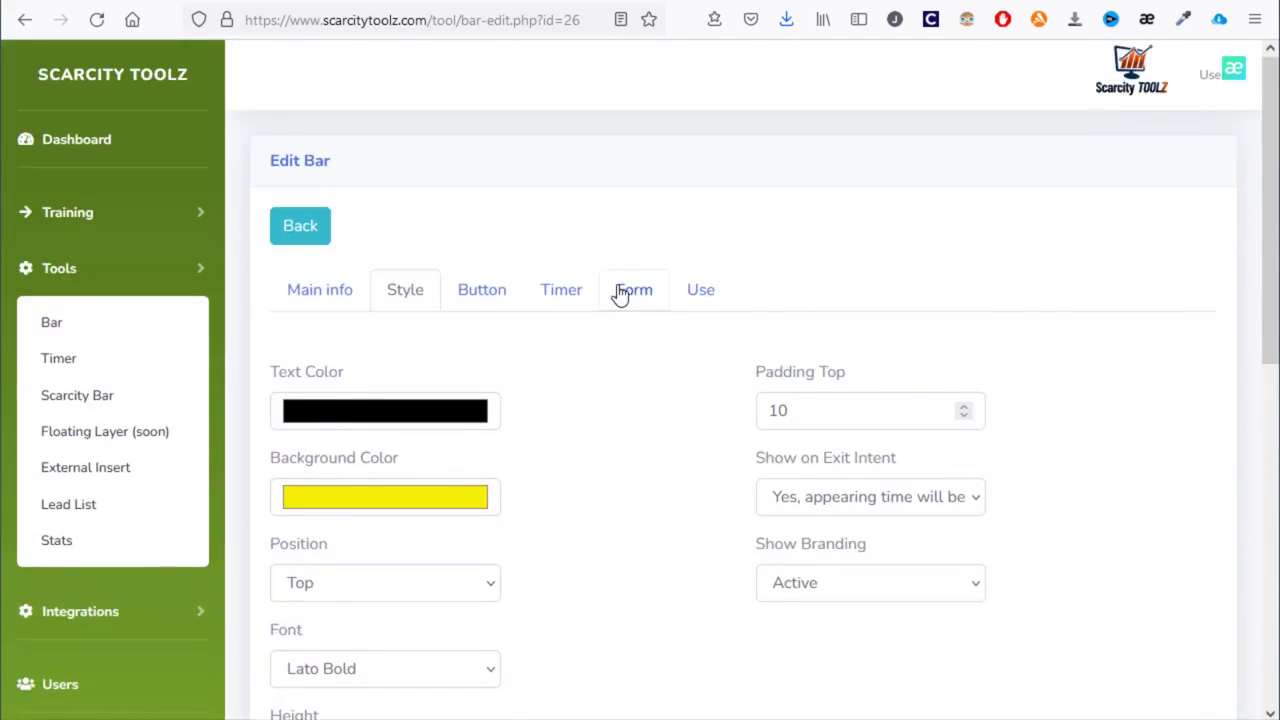
- On the Form tab, set Use Form to Yes to show the name and e-mail fields
left_click(631, 292)
scroll(629, 323, "down", 3)
scroll(666, 450, "up", 3)
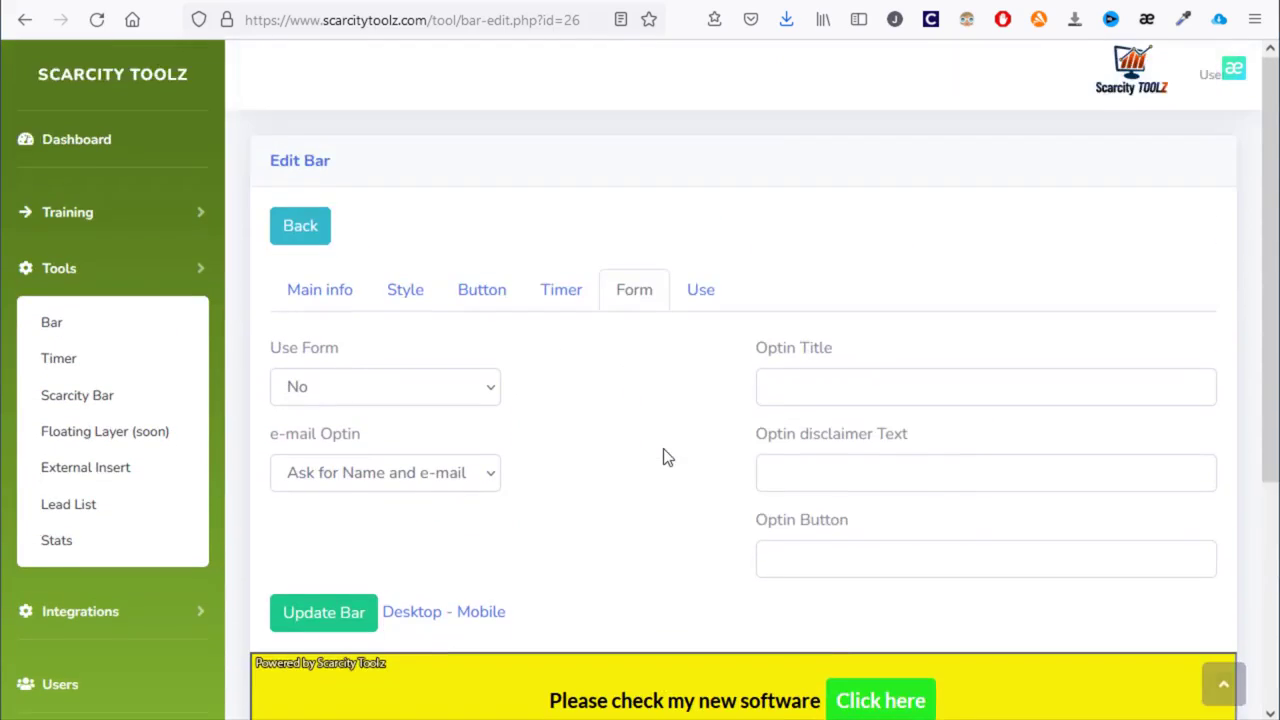
scroll(590, 371, "down", 1)
scroll(590, 371, "down", 1)
left_click(398, 292)
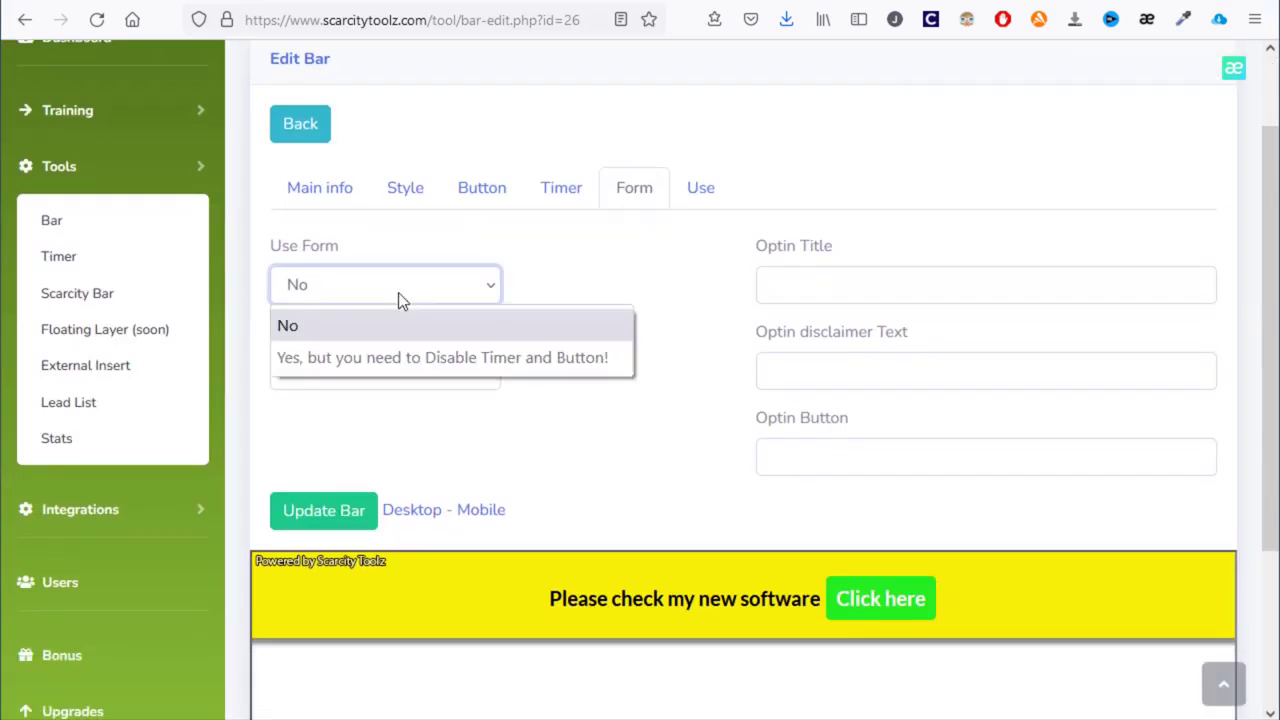
left_click(405, 358)
scroll(587, 420, "down", 2)
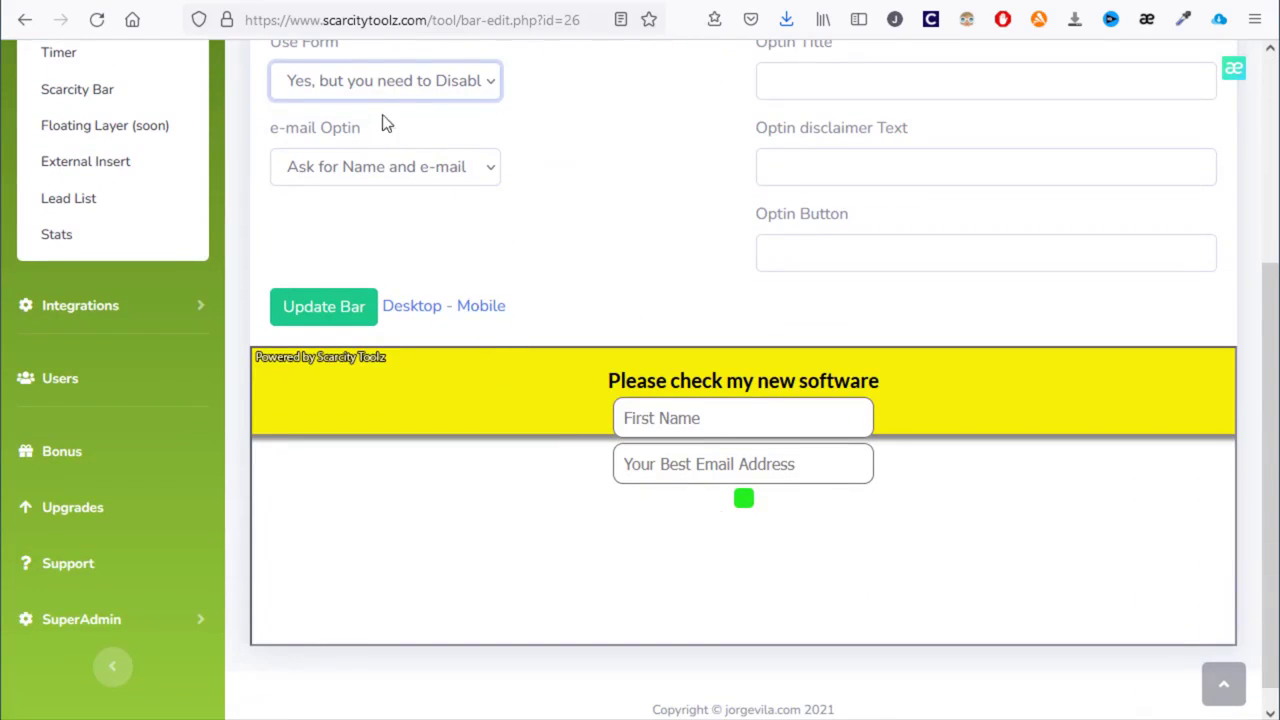
- Set Use Form back to No so the opt-in form stays off
left_click(400, 88)
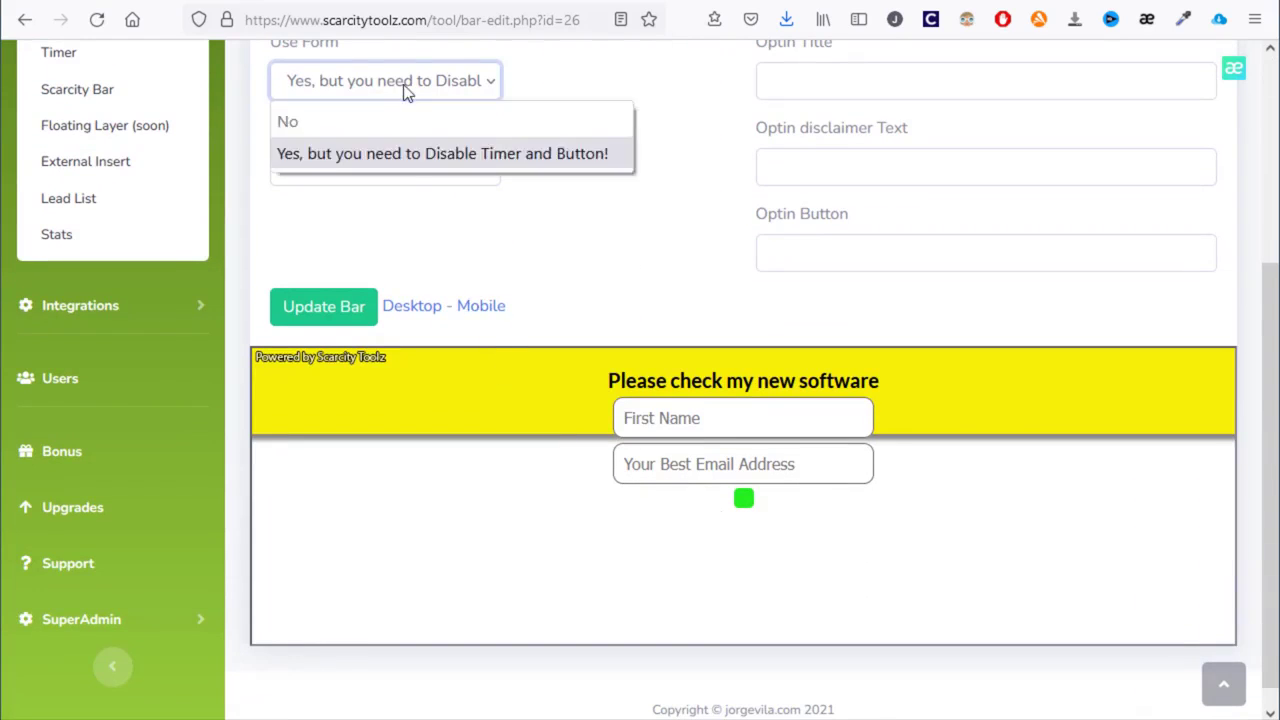
left_click(623, 229)
scroll(623, 229, "up", 4)
left_click(424, 287)
left_click(373, 328)
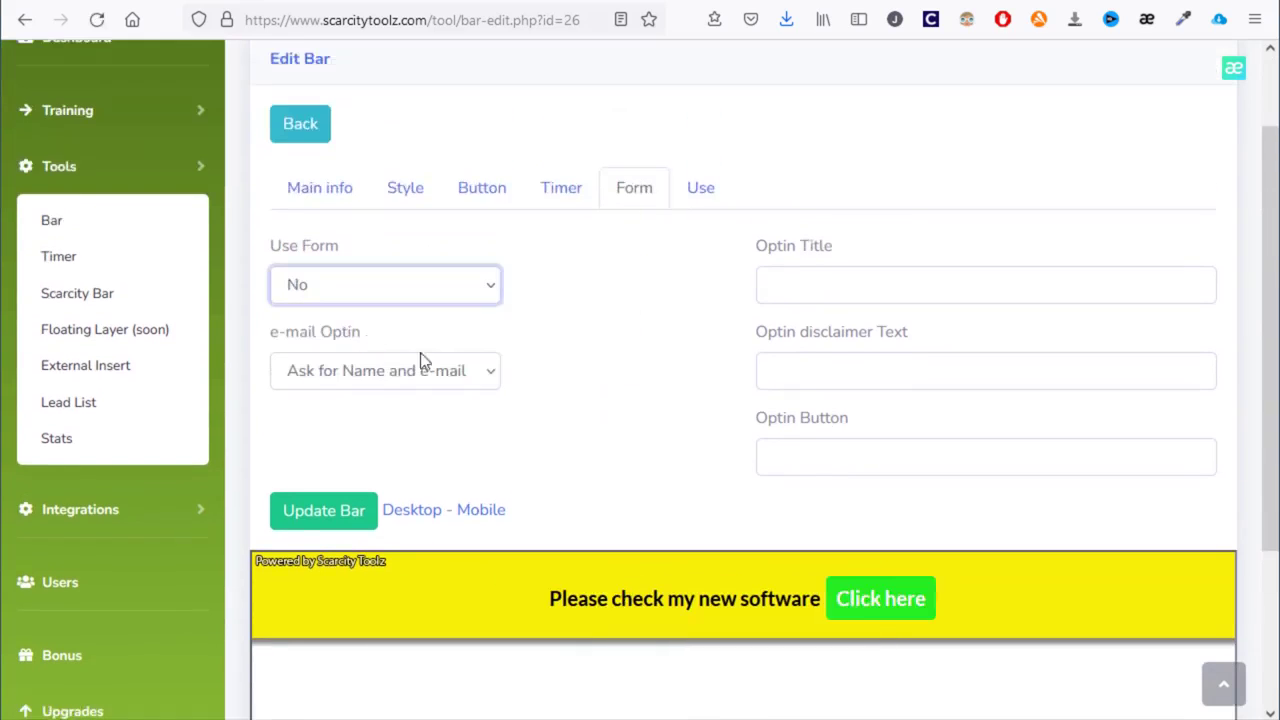
- Turn on the countdown timer with an expiration date of 28 January 2022
left_click(553, 191)
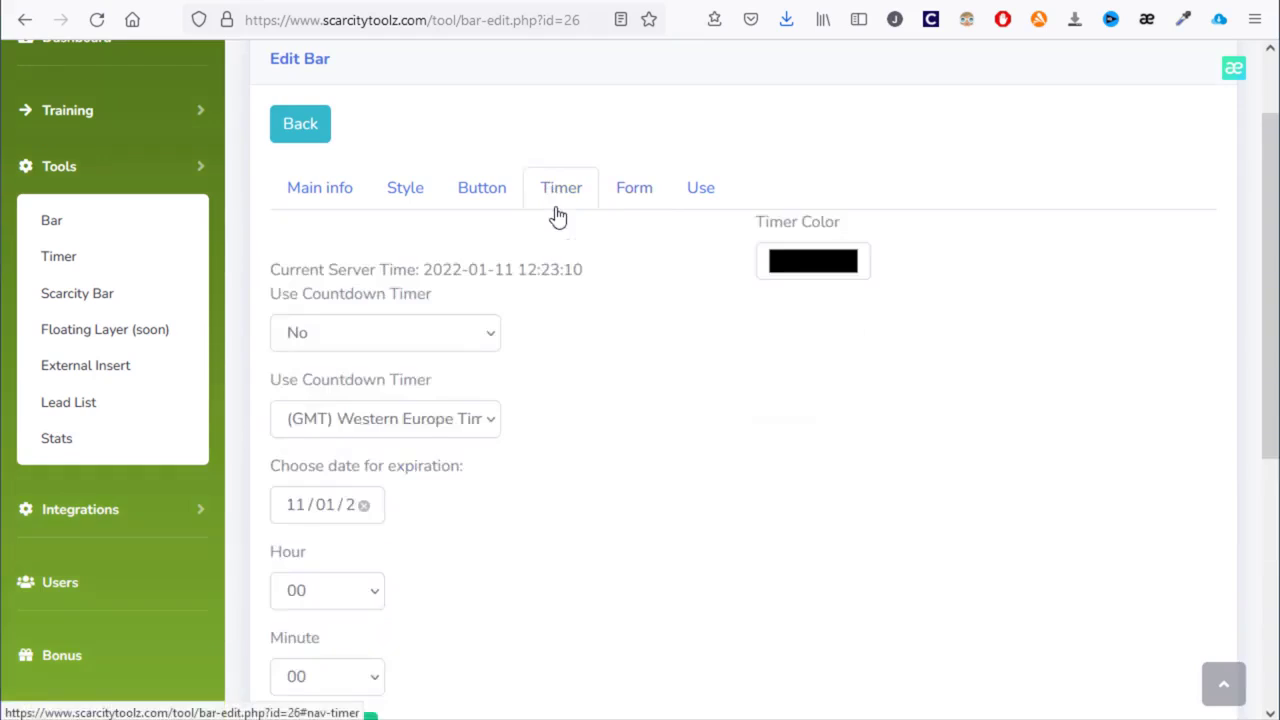
scroll(480, 157, "down", 2)
left_click(425, 130)
left_click(424, 171)
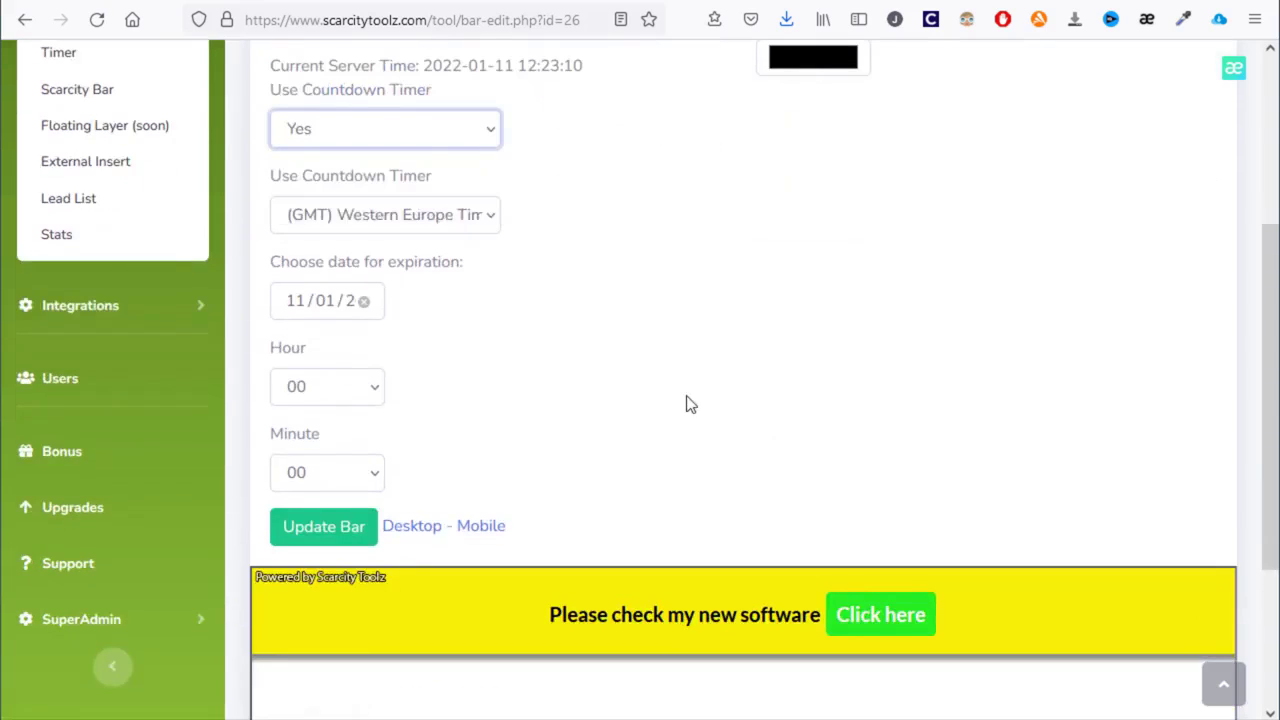
left_click(328, 302)
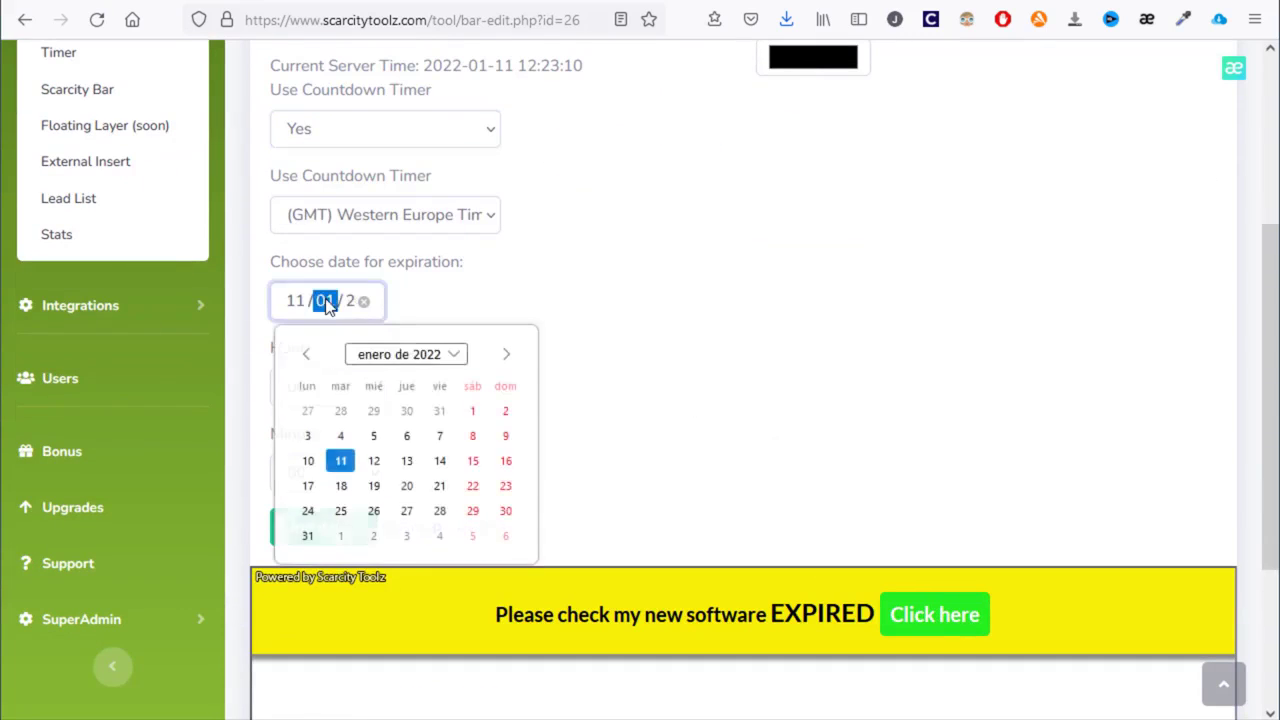
left_click(440, 512)
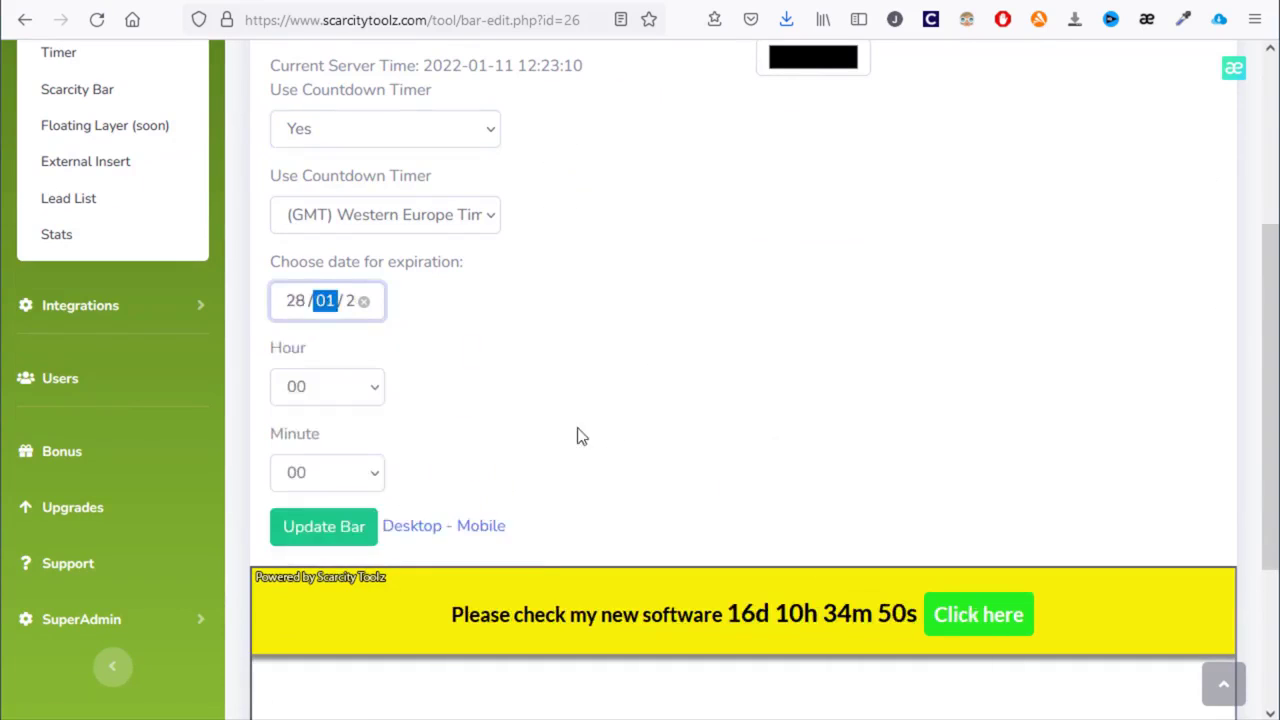
- Keep the expiry hour at 00, then bring up the Form settings
left_click(333, 400)
left_click(360, 400)
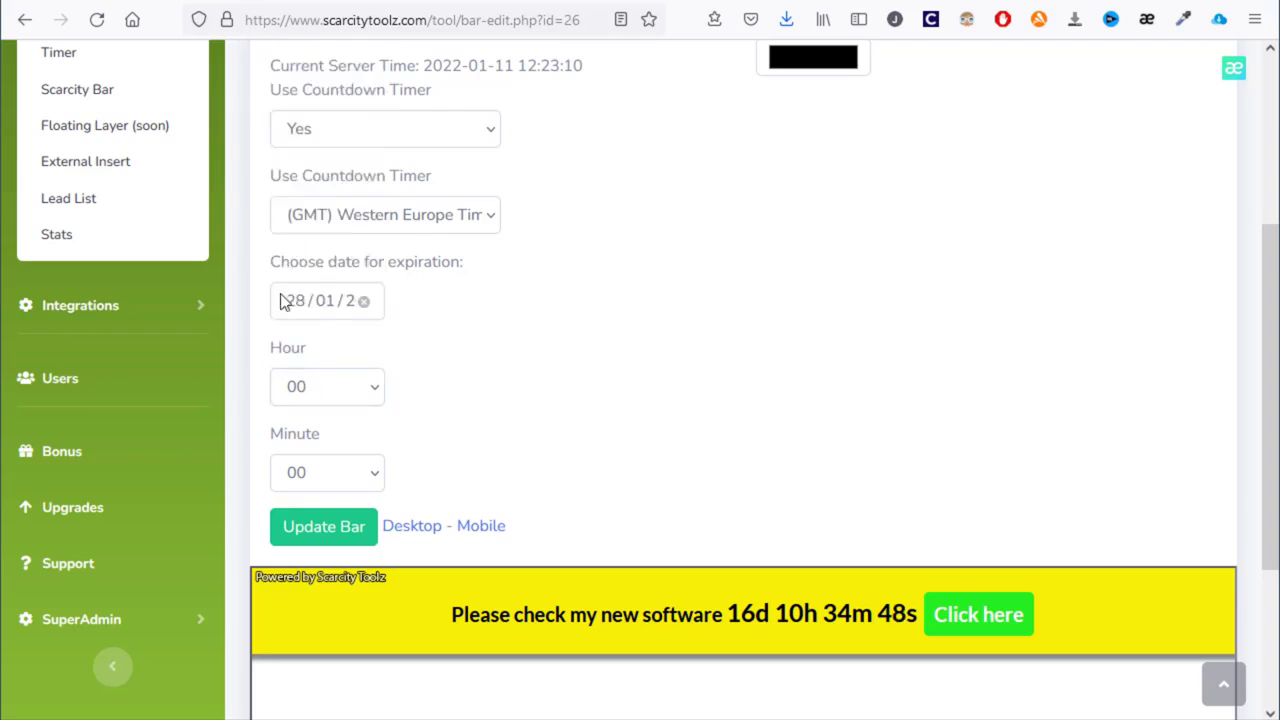
scroll(649, 486, "up", 2)
scroll(634, 486, "down", 3)
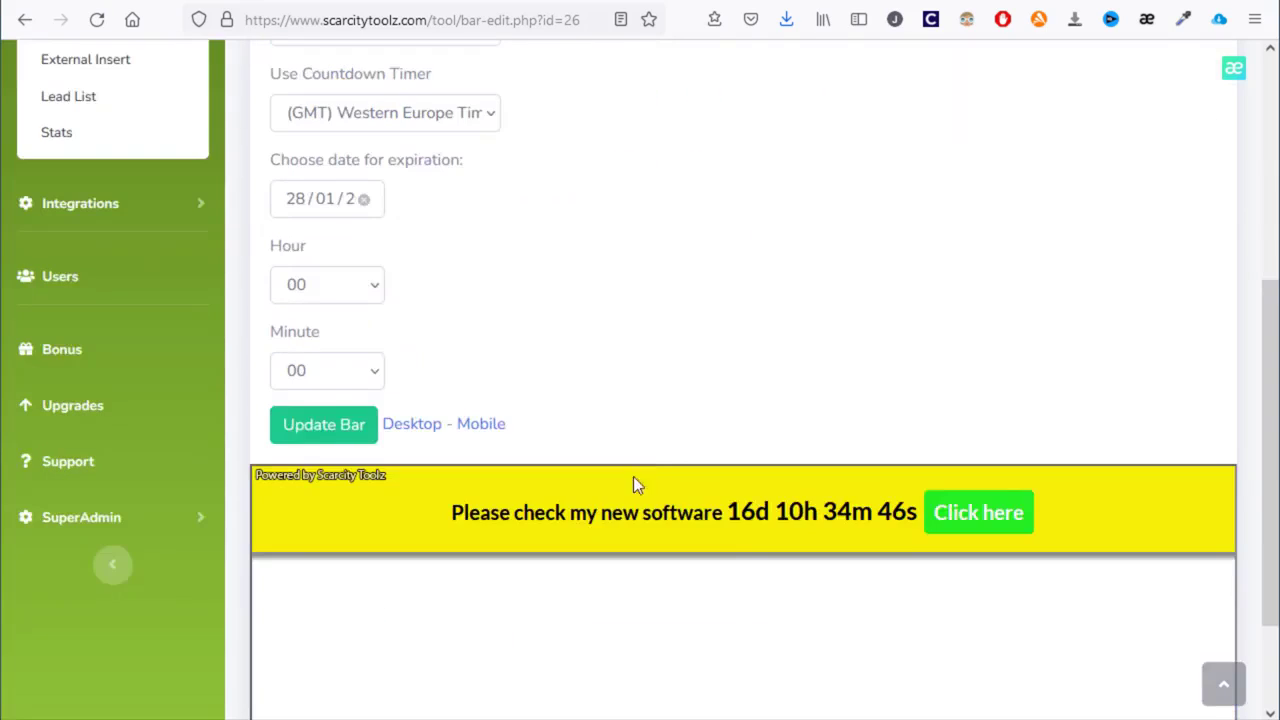
scroll(700, 500, "up", 2)
scroll(600, 350, "up", 3)
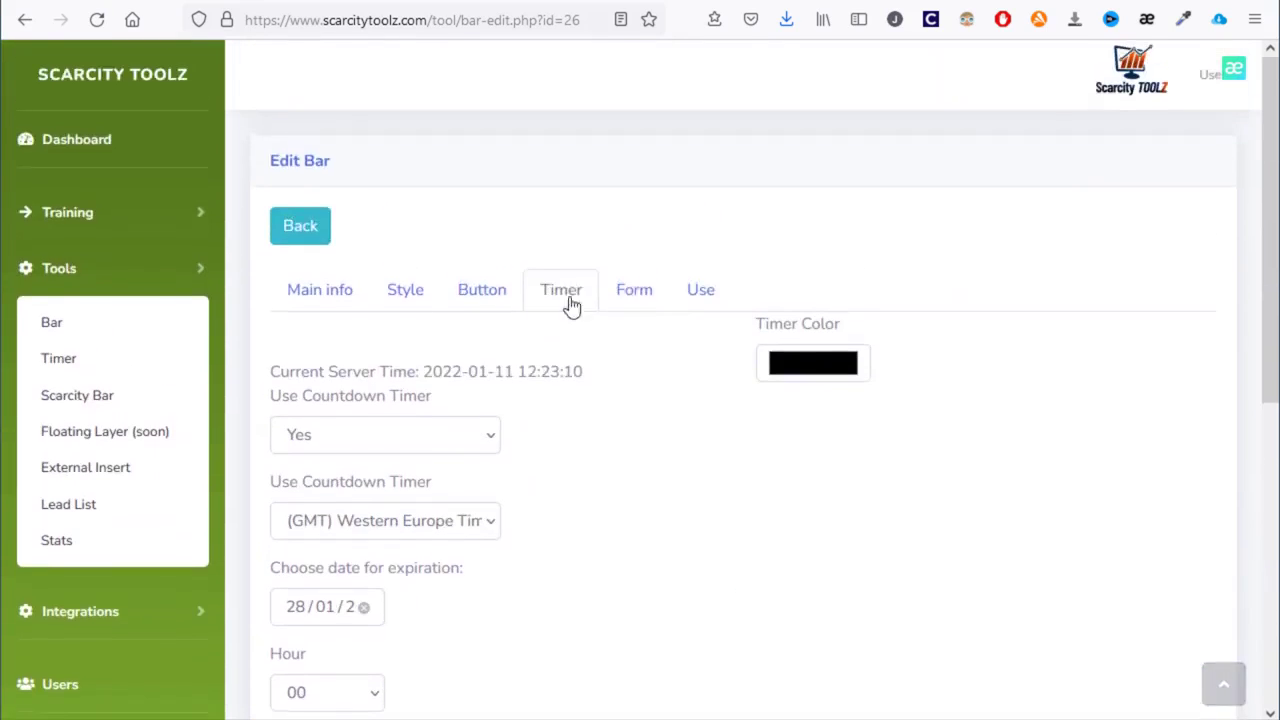
left_click(635, 298)
scroll(632, 346, "down", 2)
scroll(625, 350, "down", 1)
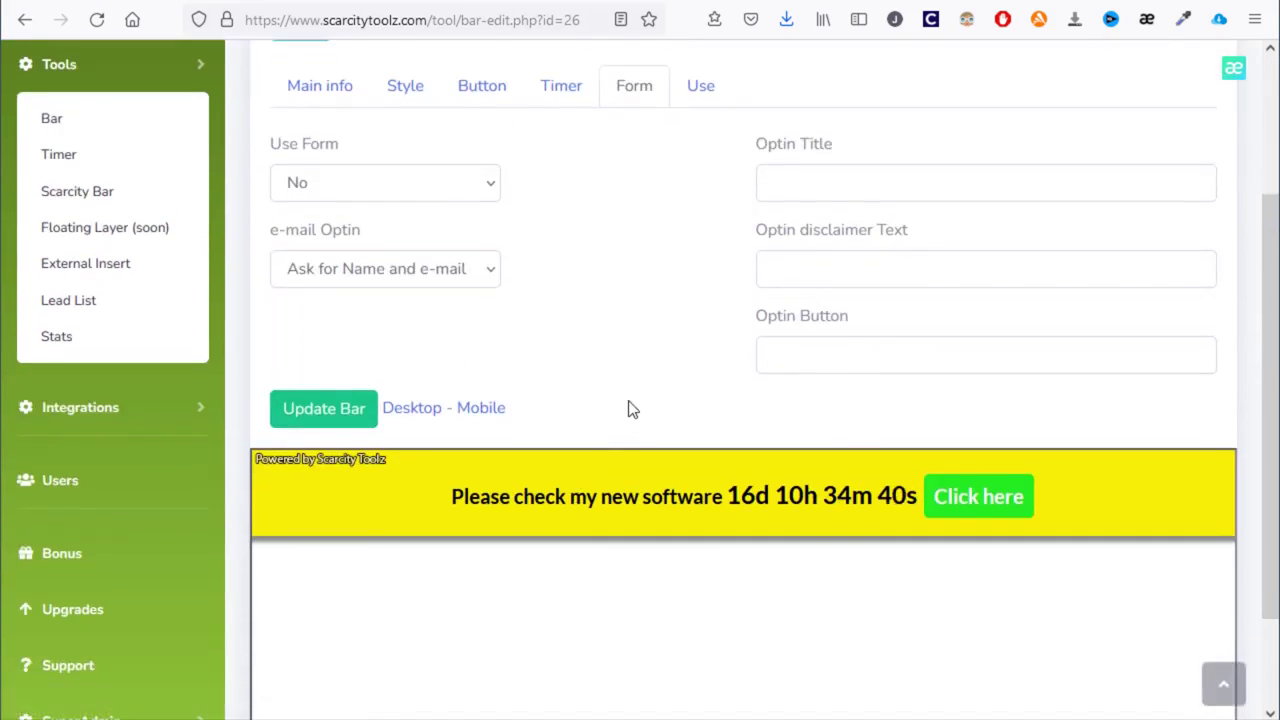
- Select the bar's embed script on the Use tab and save the bar with Update Bar
left_click(703, 89)
left_click_drag(271, 216, 952, 247)
left_click(946, 300)
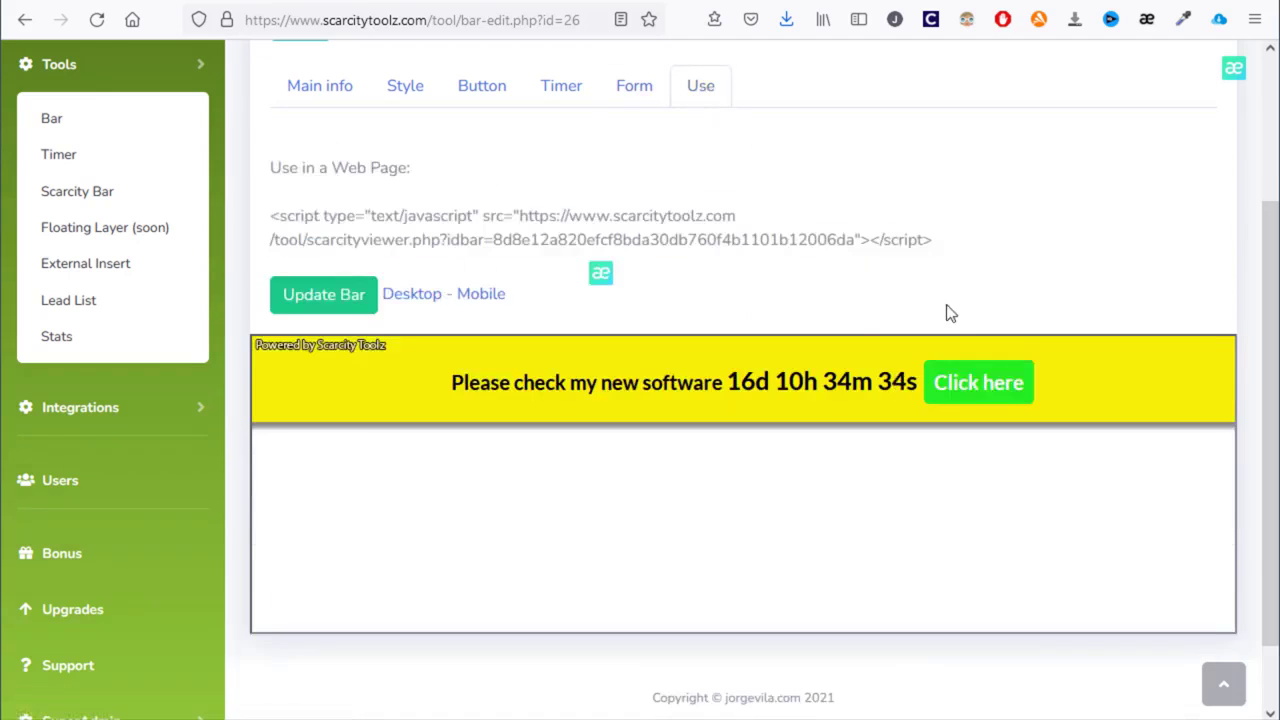
left_click(318, 306)
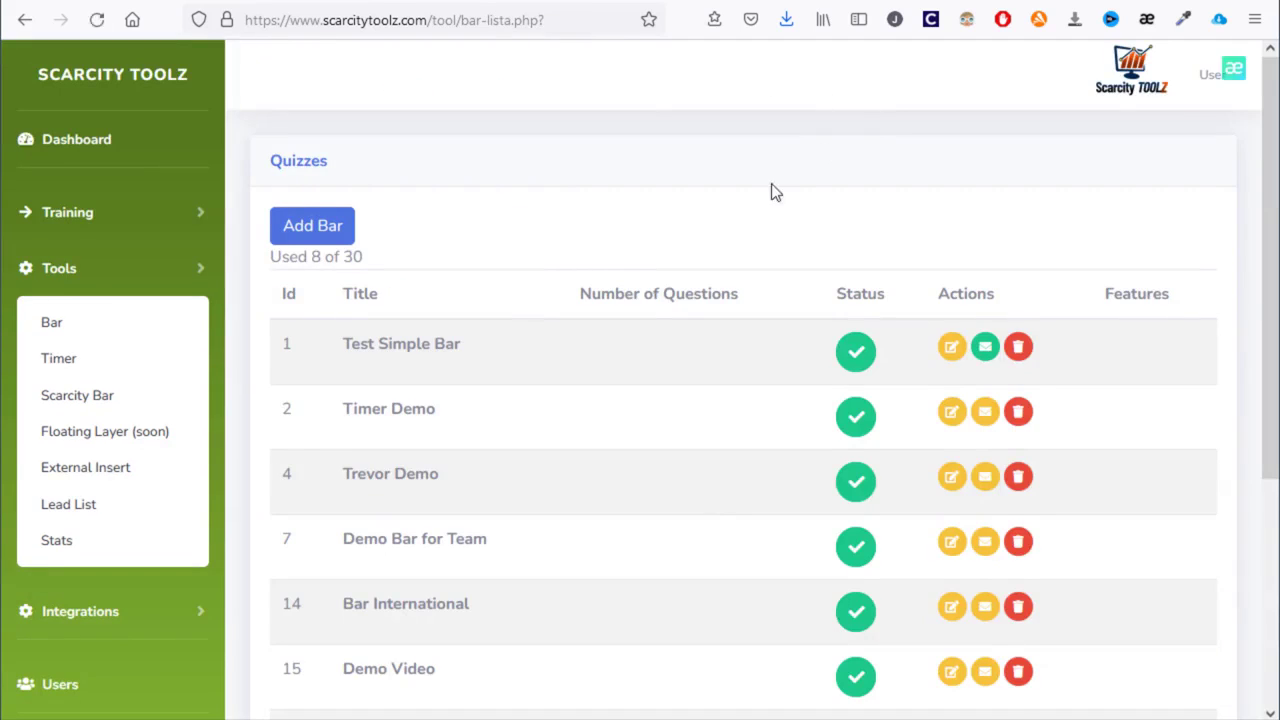
- Reload the local canvas page with F5, then switch to index.html in Notepad
left_click(610, 1)
key("F5")
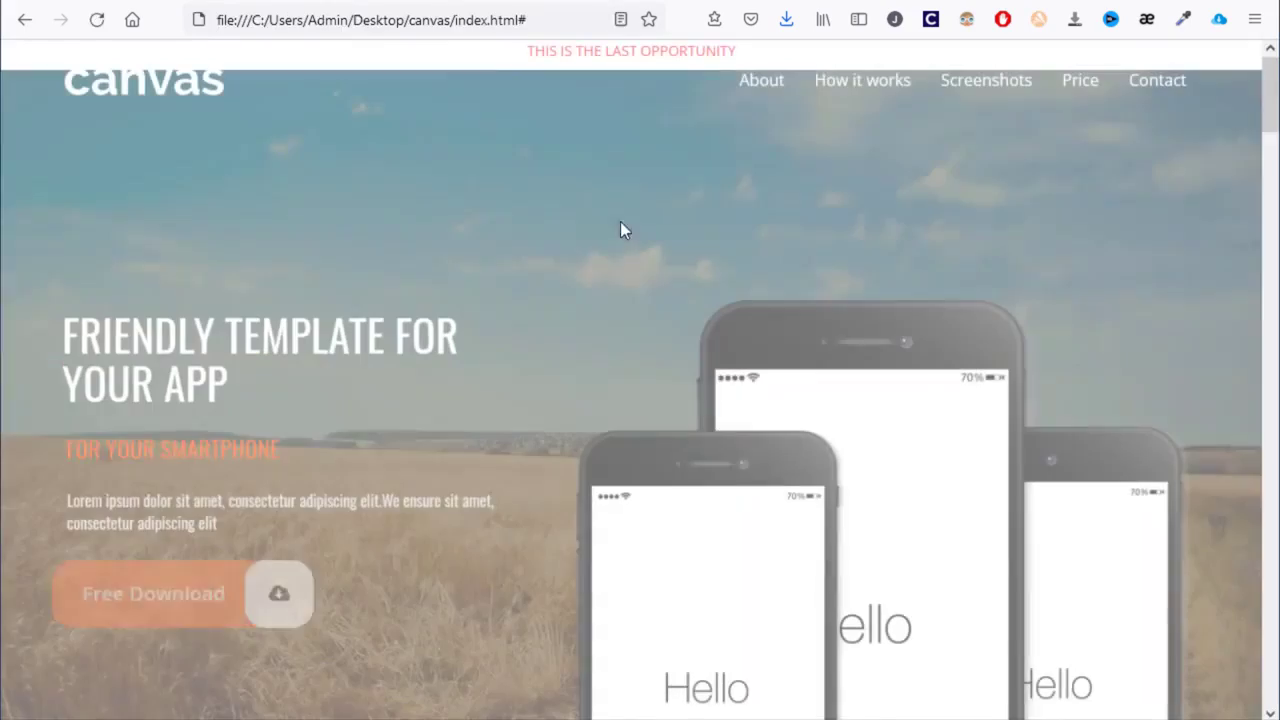
scroll(617, 350, "down", 5)
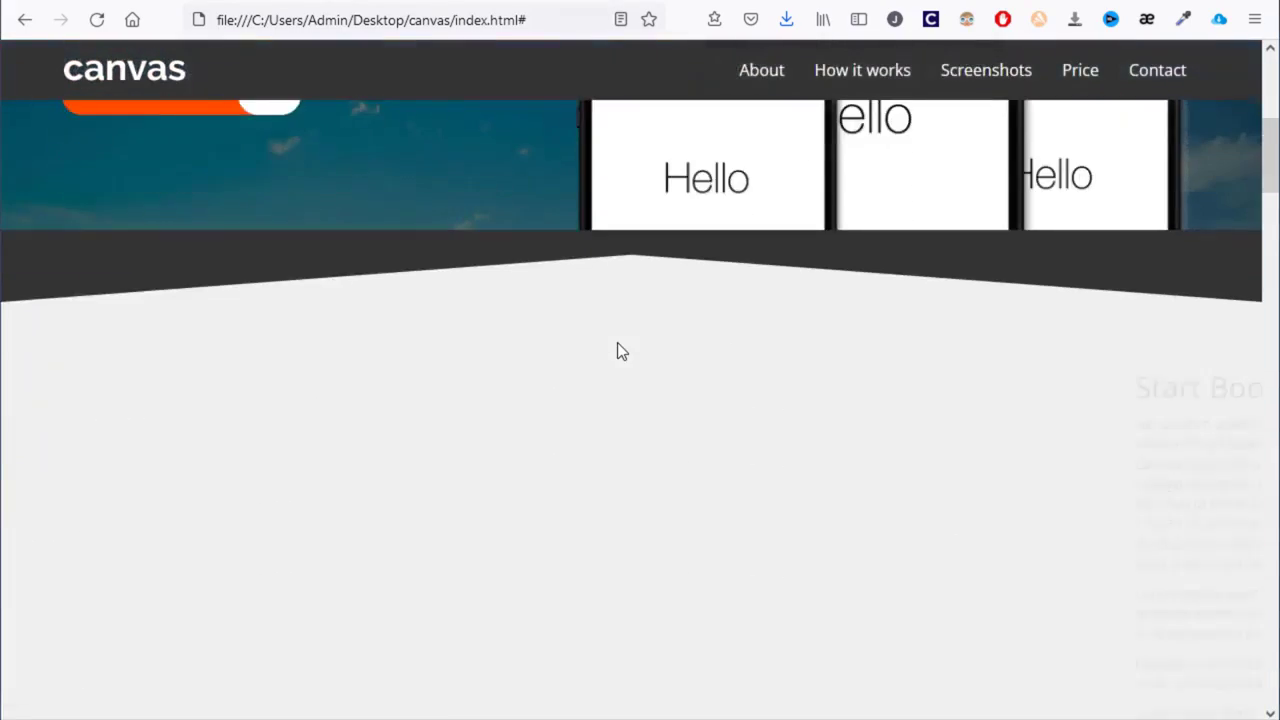
scroll(617, 345, "down", 2)
scroll(613, 349, "up", 7)
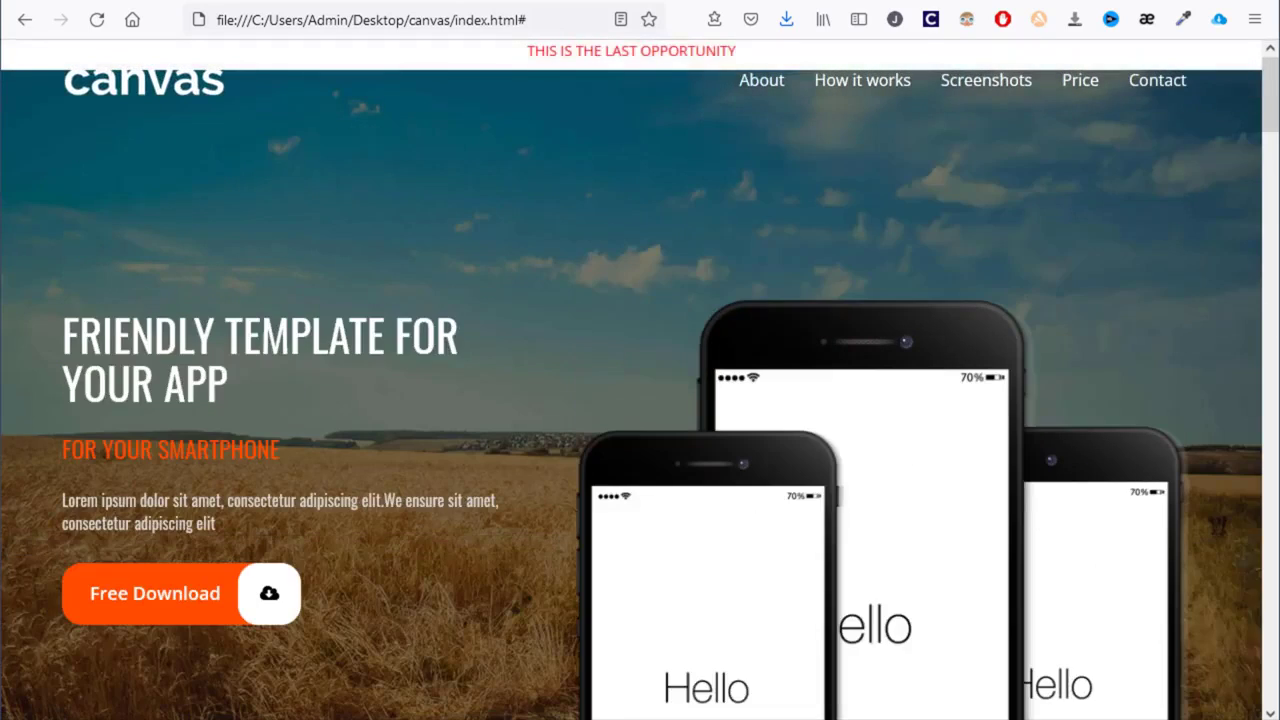
key("alt+Tab")
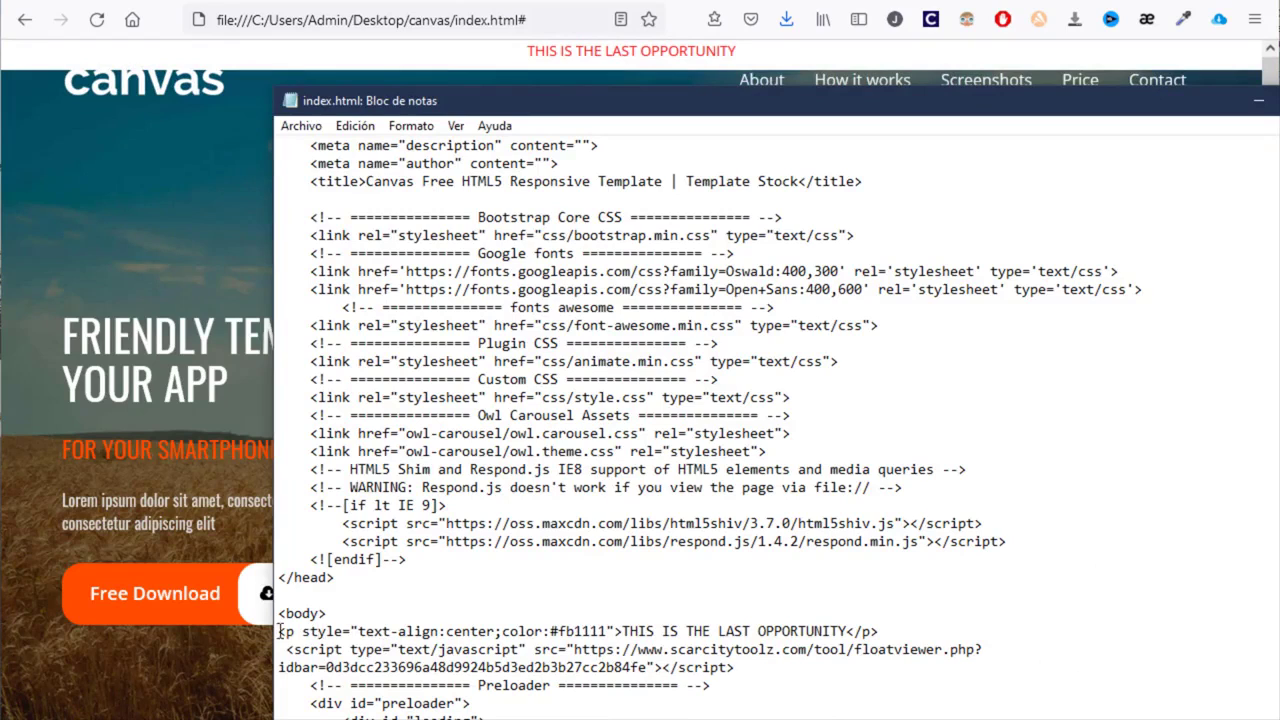
- Paste the bar script over the warning paragraph and floatviewer script, save index.html, and return to the browser
left_click_drag(280, 631, 741, 667)
type("<script type=\"text/javascript\" src=\"https://www.scarcitytoolz.com/tool/scarcityviewer.php?idbar=8d8e12a820efcf8bda30db760f4b1101b12006da\"></script>")
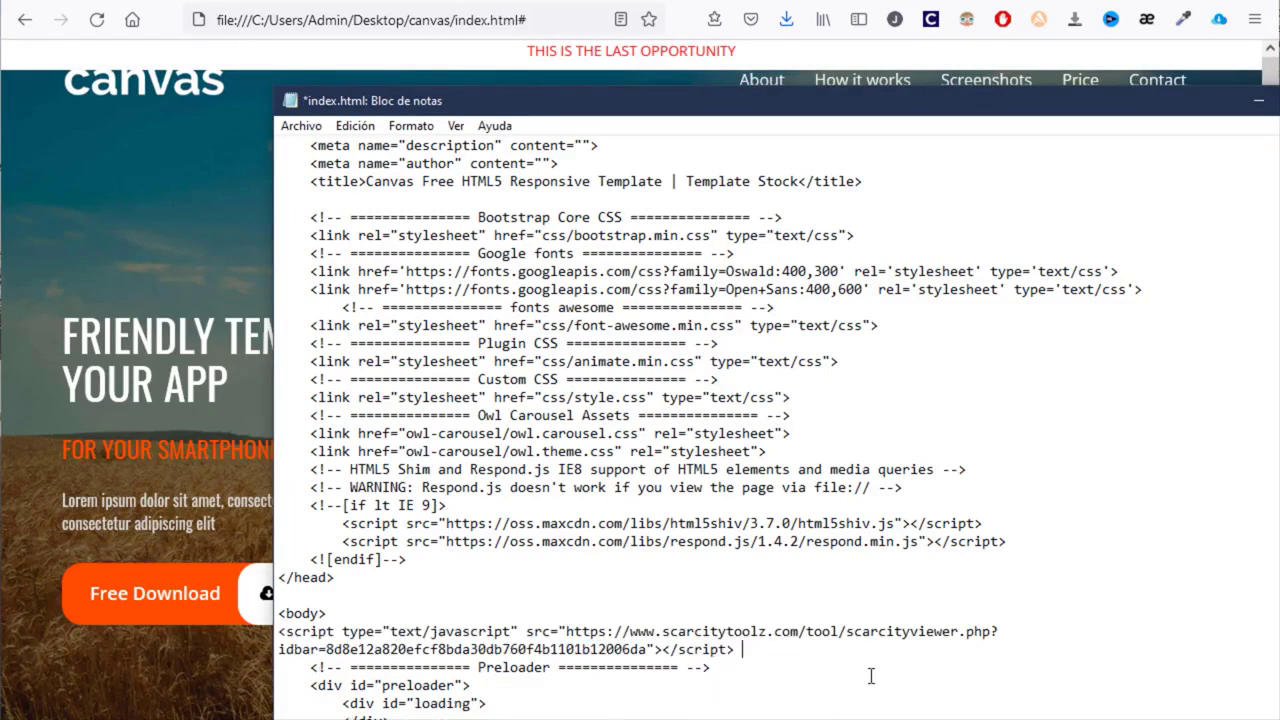
left_click(301, 125)
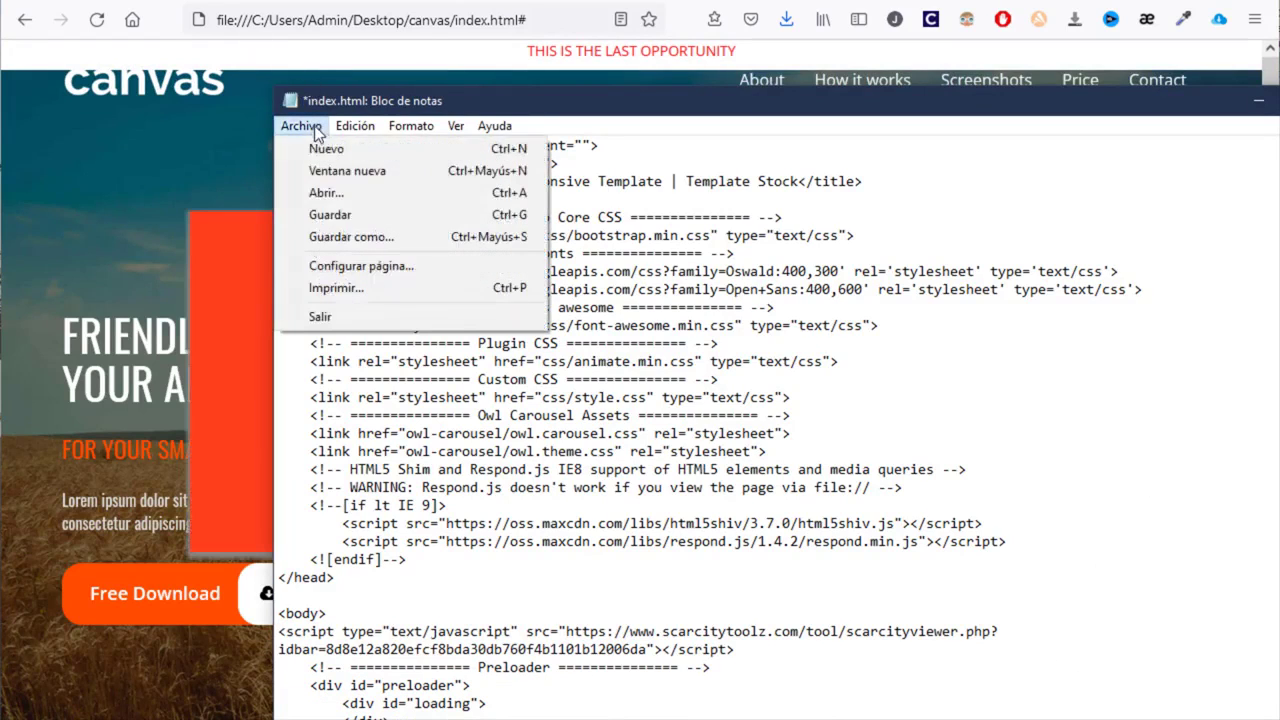
left_click(340, 216)
left_click(822, 1)
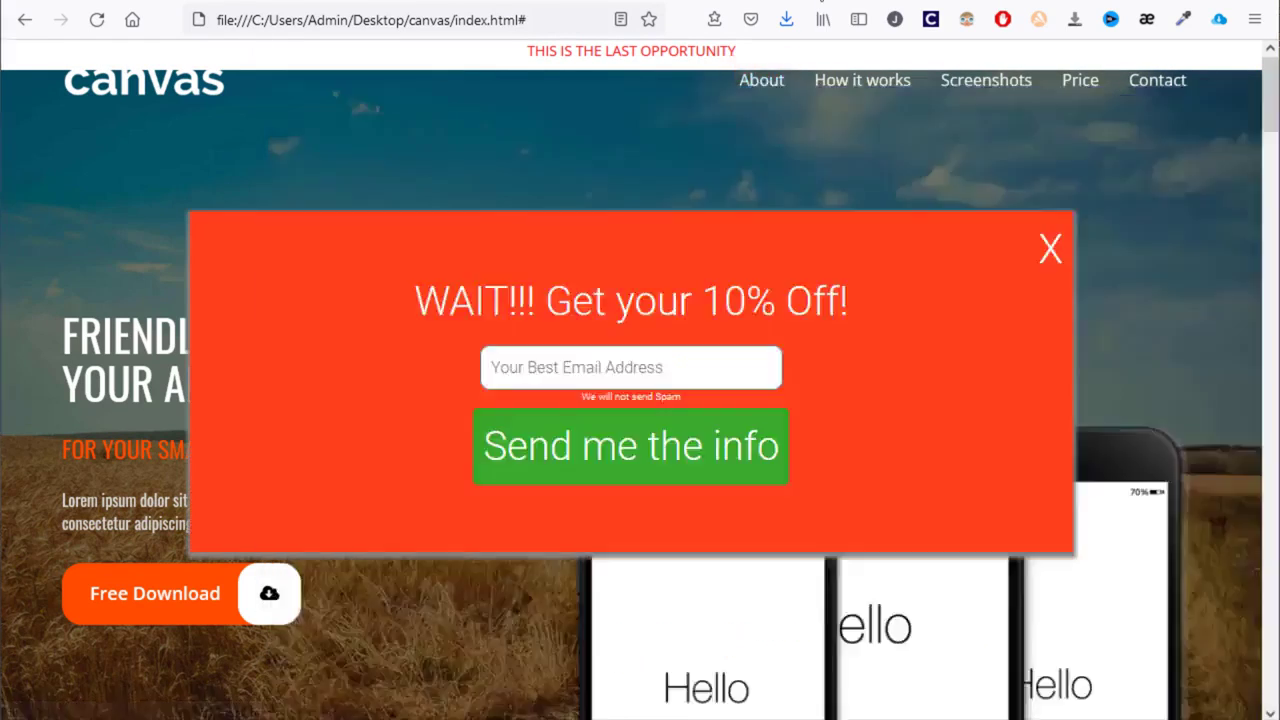
left_click(500, 2)
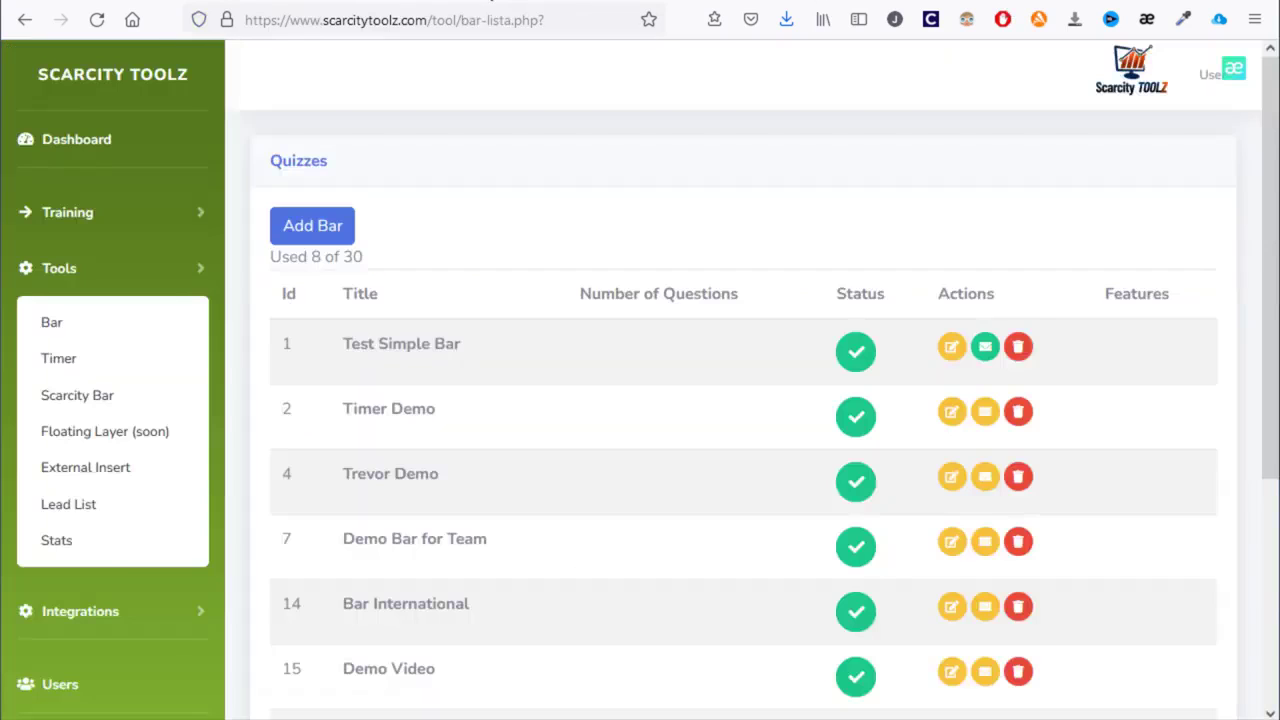
- Reload the canvas page to show the yellow countdown bar with its Click here button, then return to the bar list
left_click(640, 2)
key("F5")
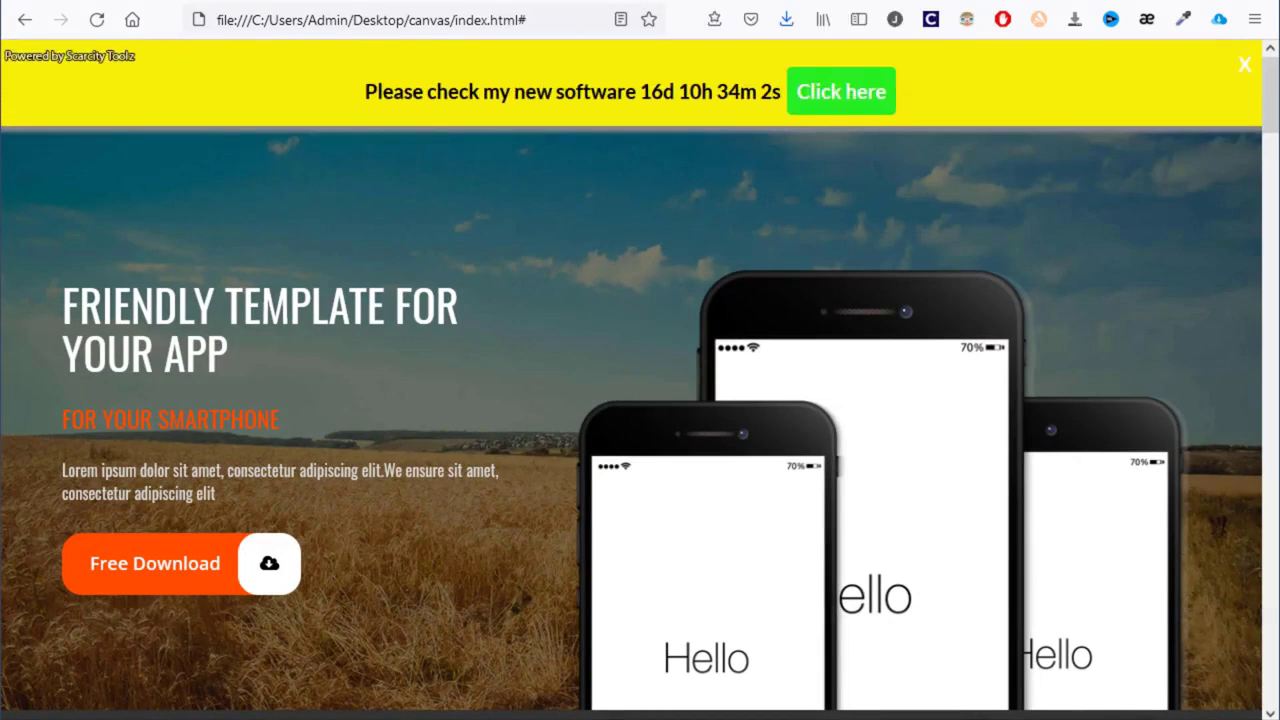
left_click_drag(368, 91, 853, 92)
left_click(712, 85)
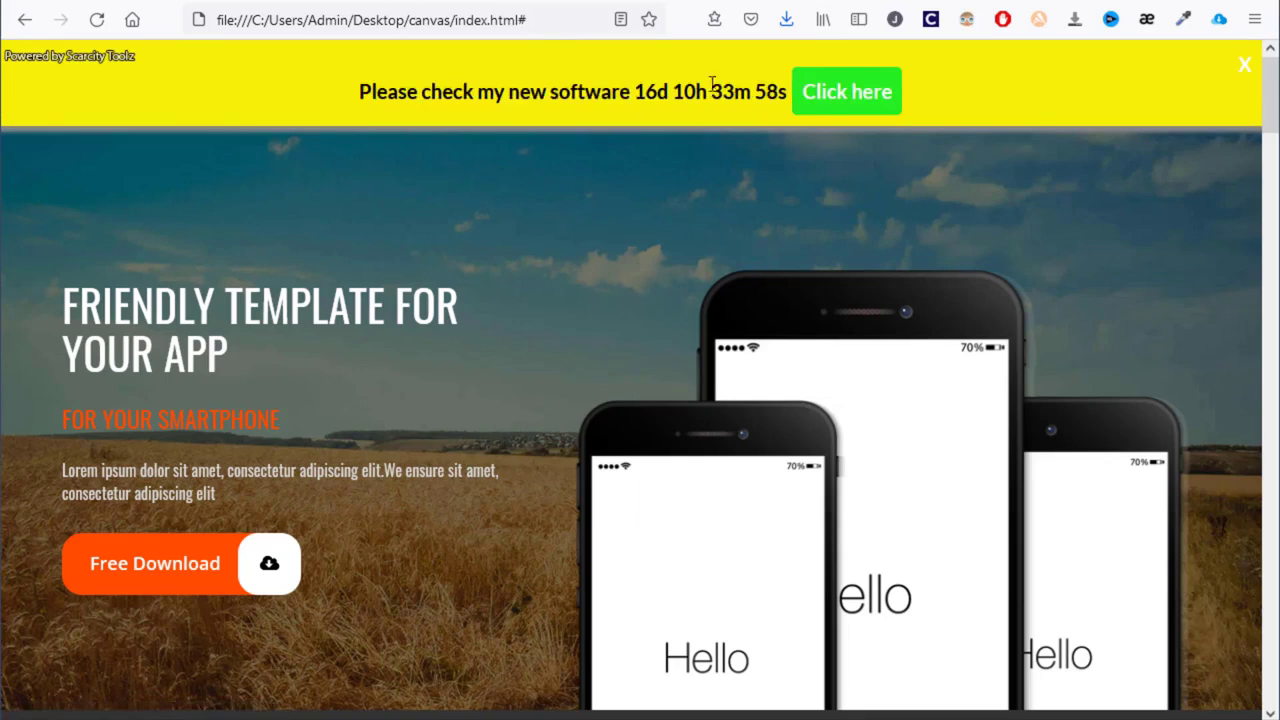
scroll(764, 229, "down", 10)
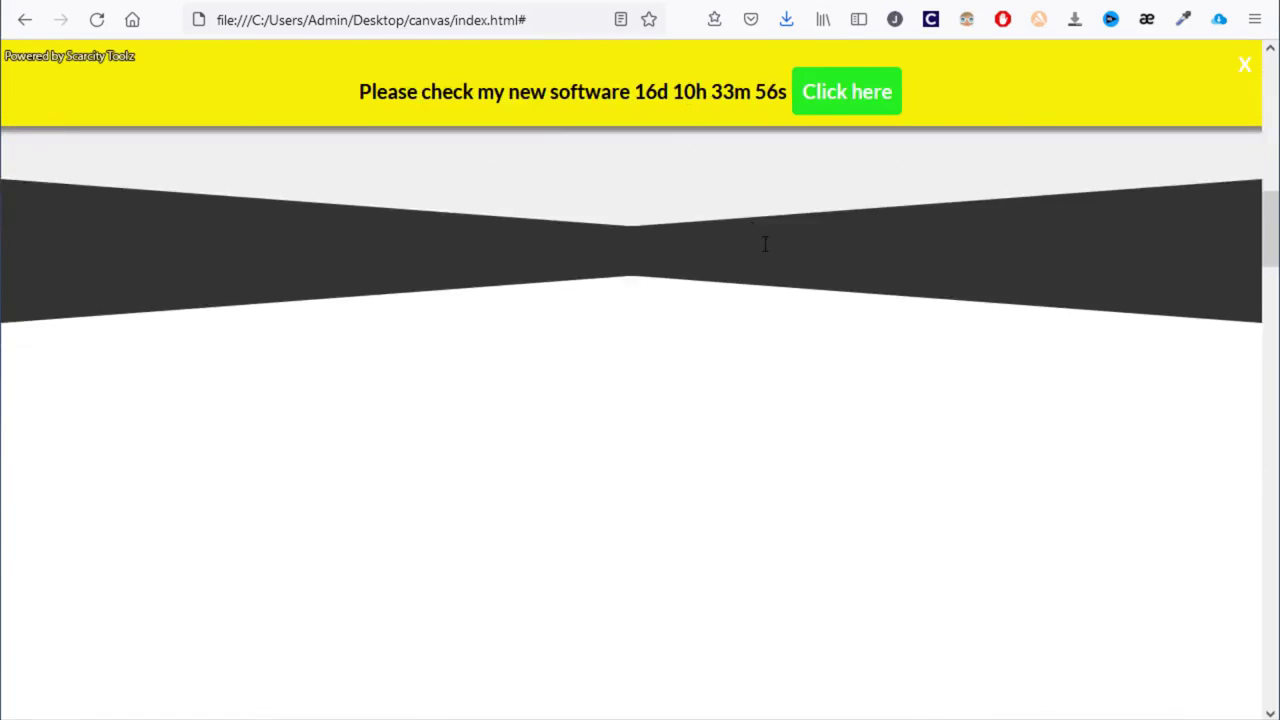
scroll(763, 277, "up", 10)
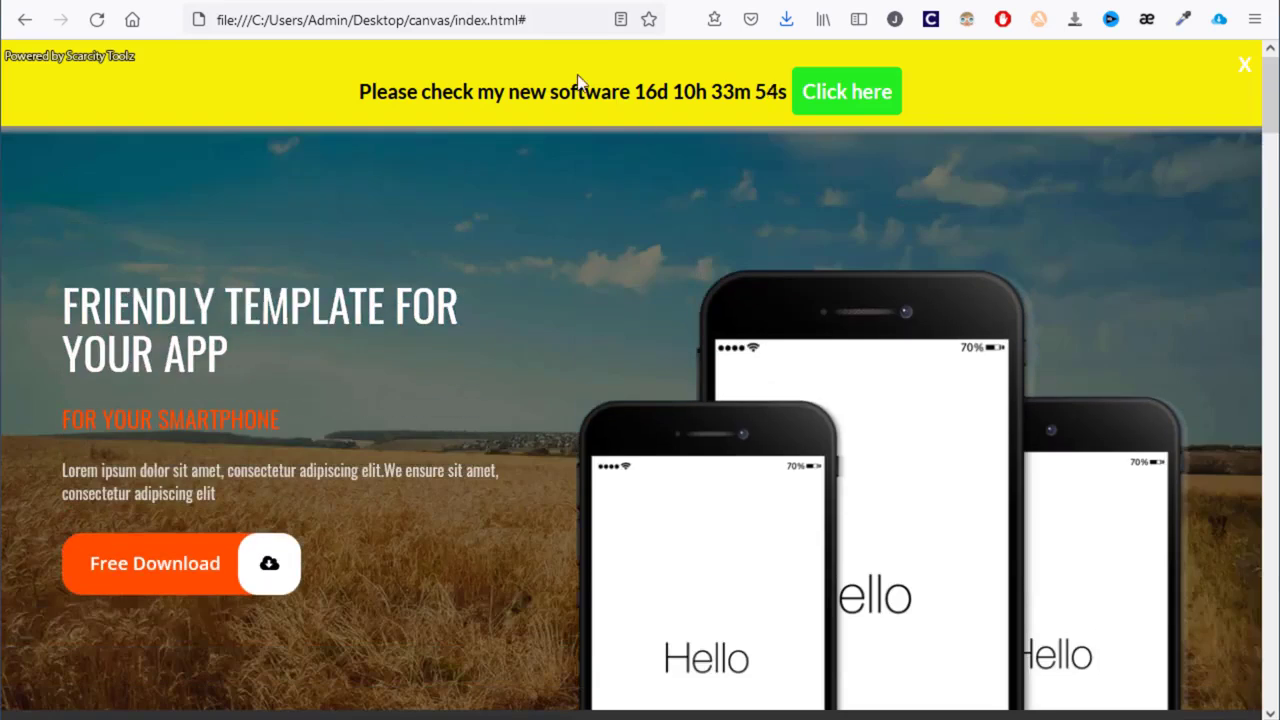
left_click(463, 1)
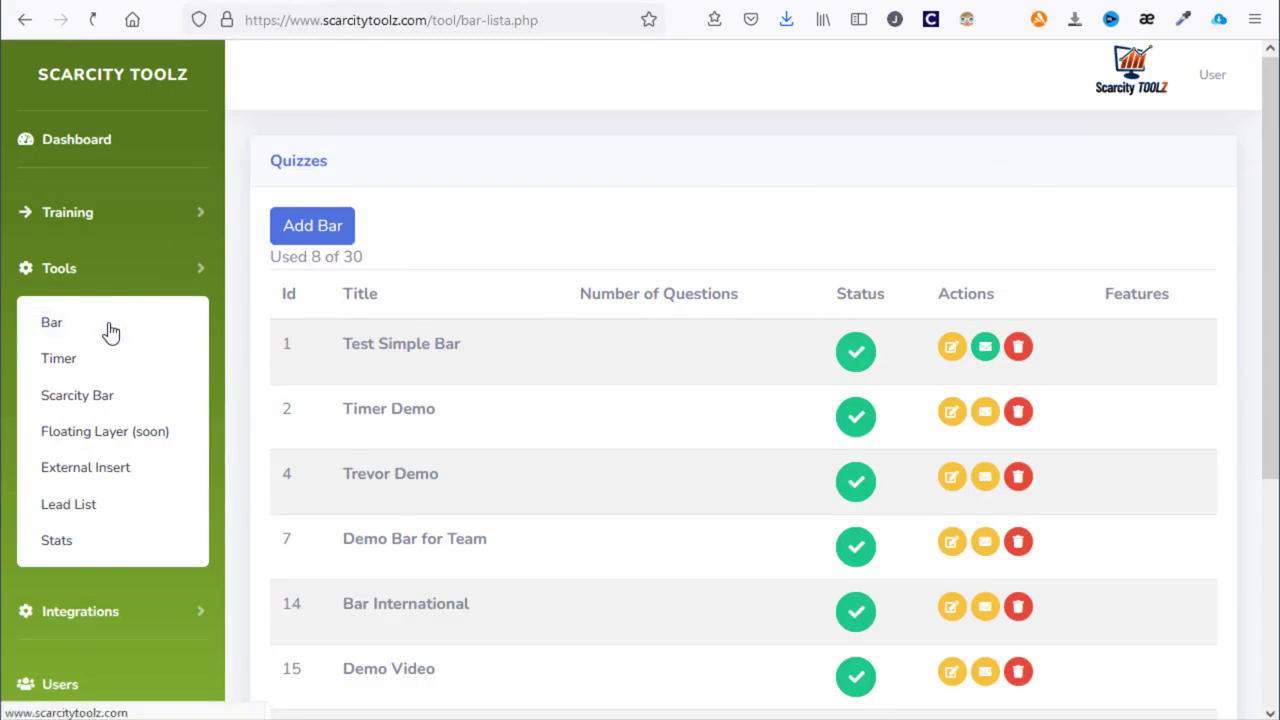
- Set Show Branding to Inactive in Demo 545's Style settings and update the bar
scroll(400, 354, "down", 3)
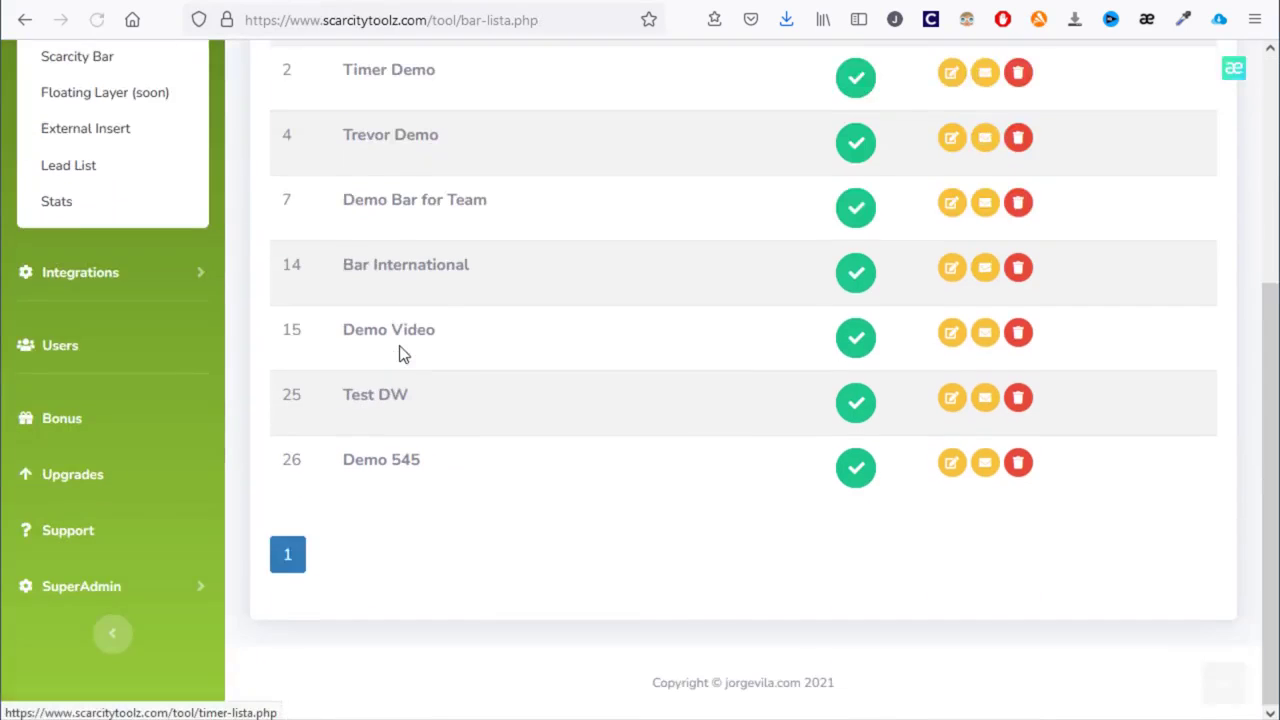
left_click(951, 465)
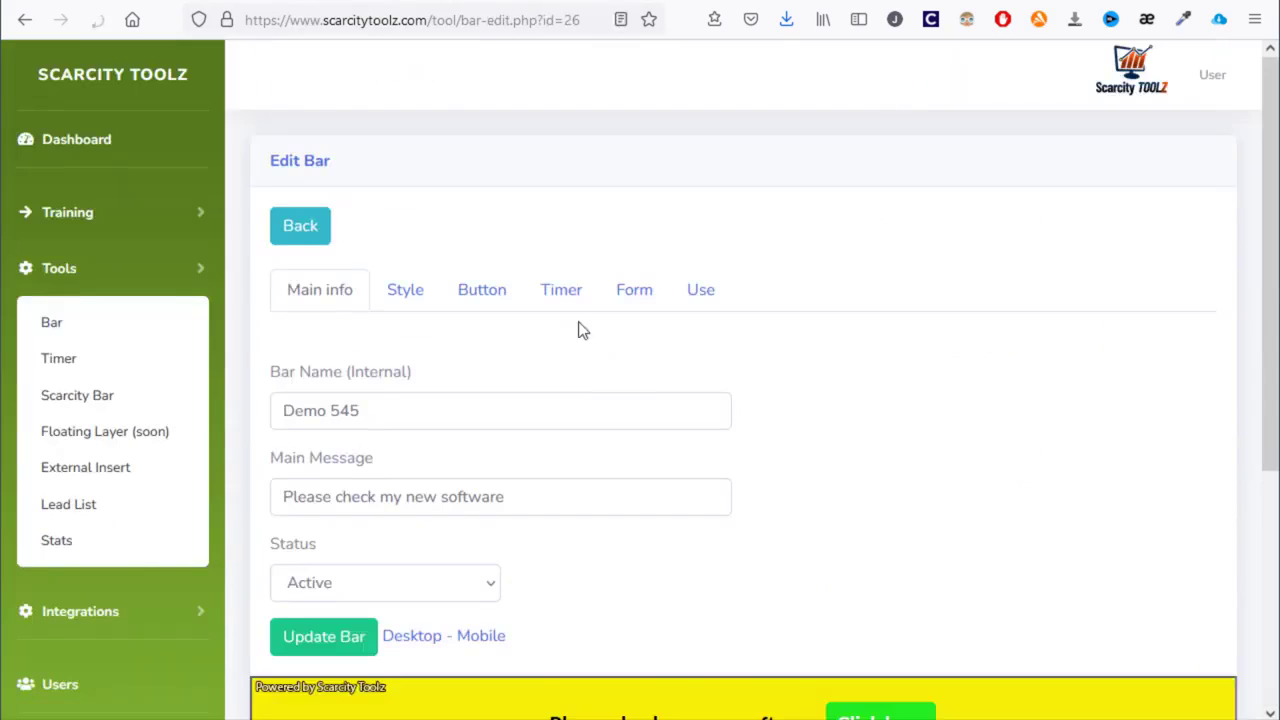
scroll(560, 320, "down", 2)
left_click(478, 215)
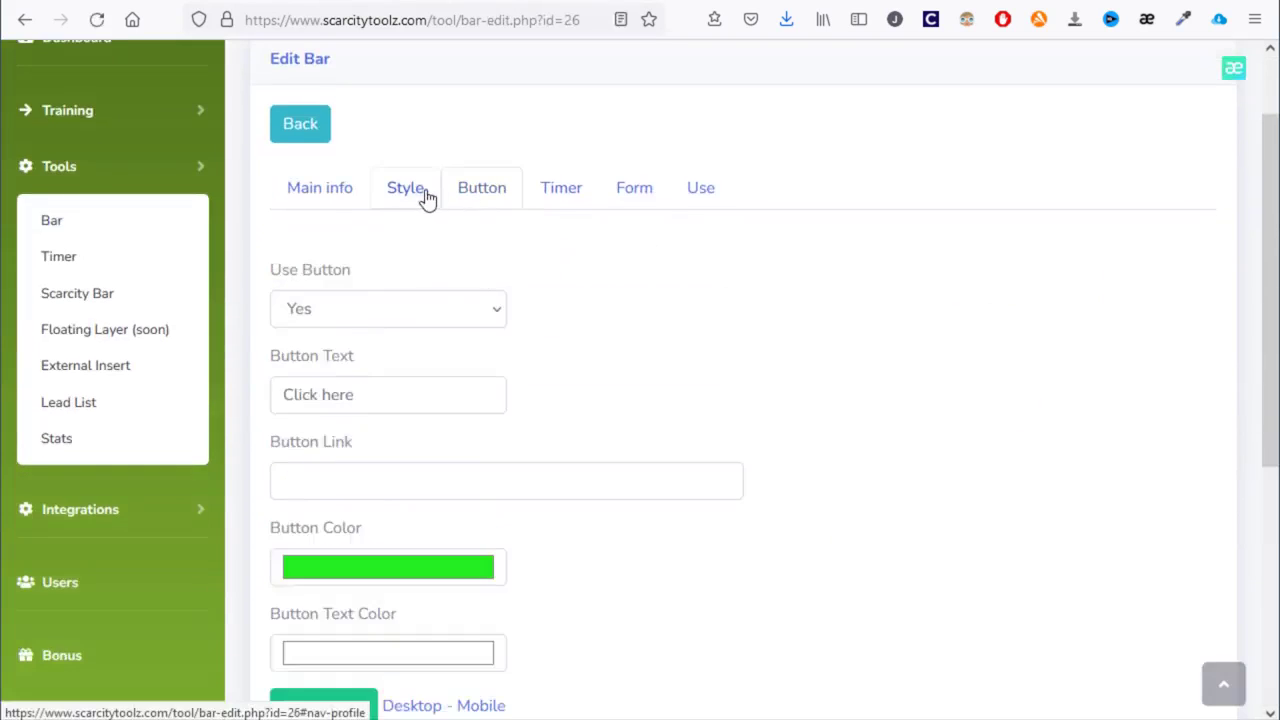
left_click(420, 192)
scroll(609, 380, "down", 3)
left_click(846, 291)
left_click(846, 320)
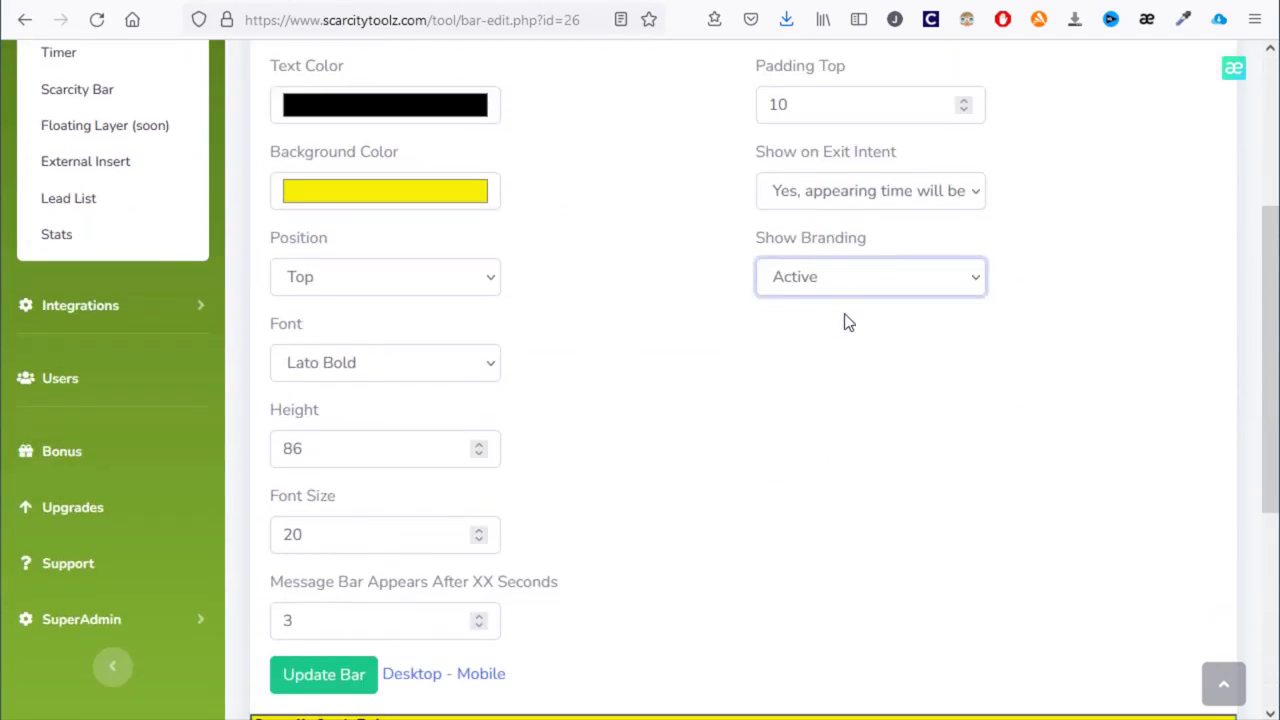
left_click(349, 678)
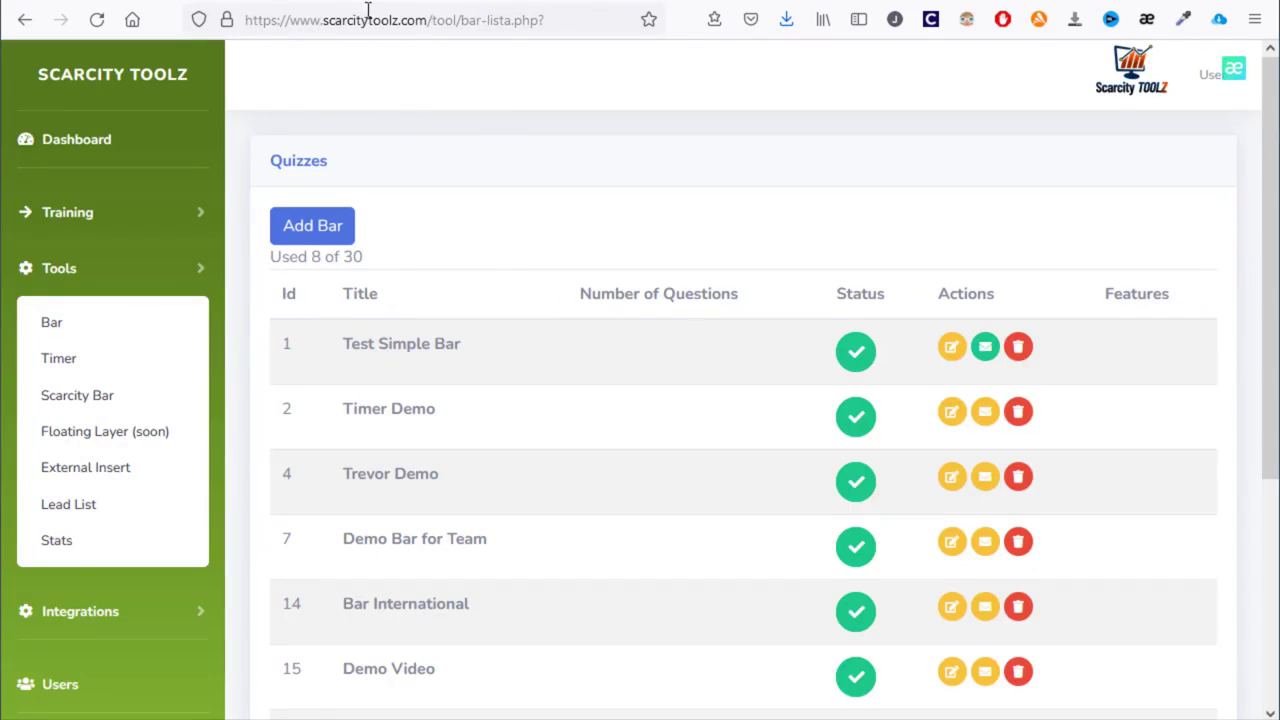
- Open Timer for email 2 and set its expiry to 12 January, hour 11
left_click(87, 370)
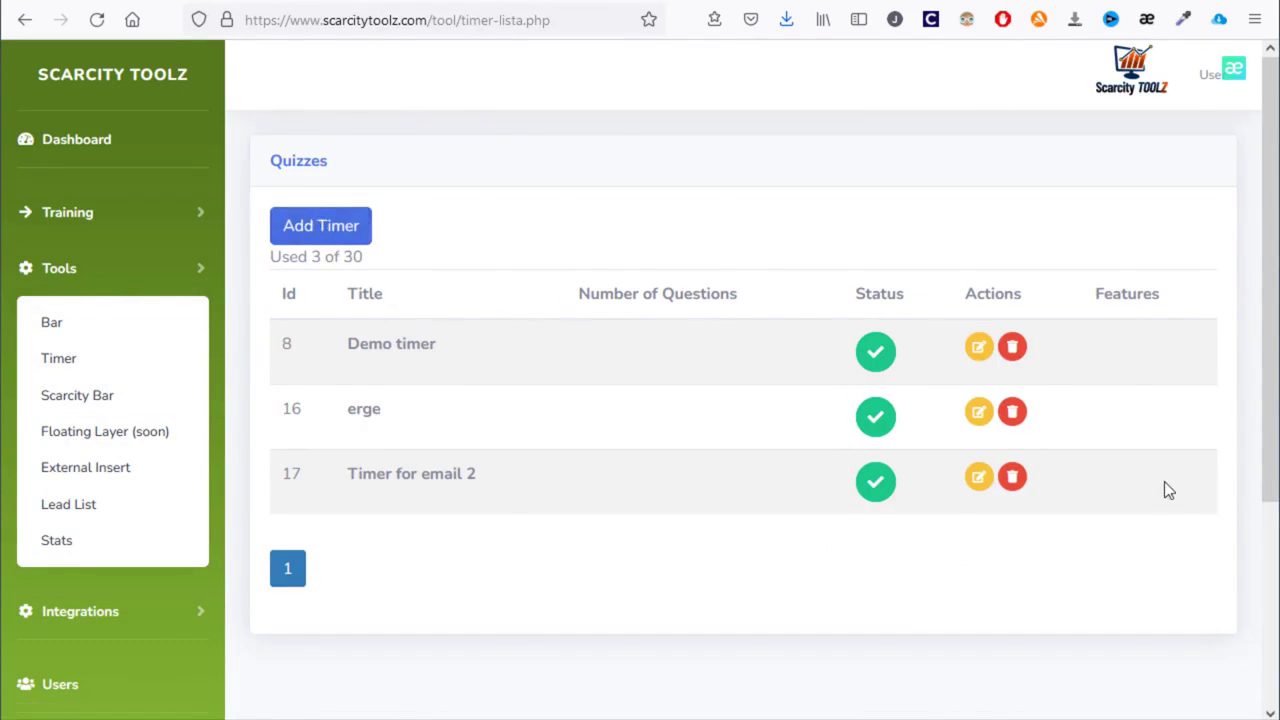
left_click(978, 477)
scroll(614, 509, "down", 2)
scroll(534, 369, "up", 2)
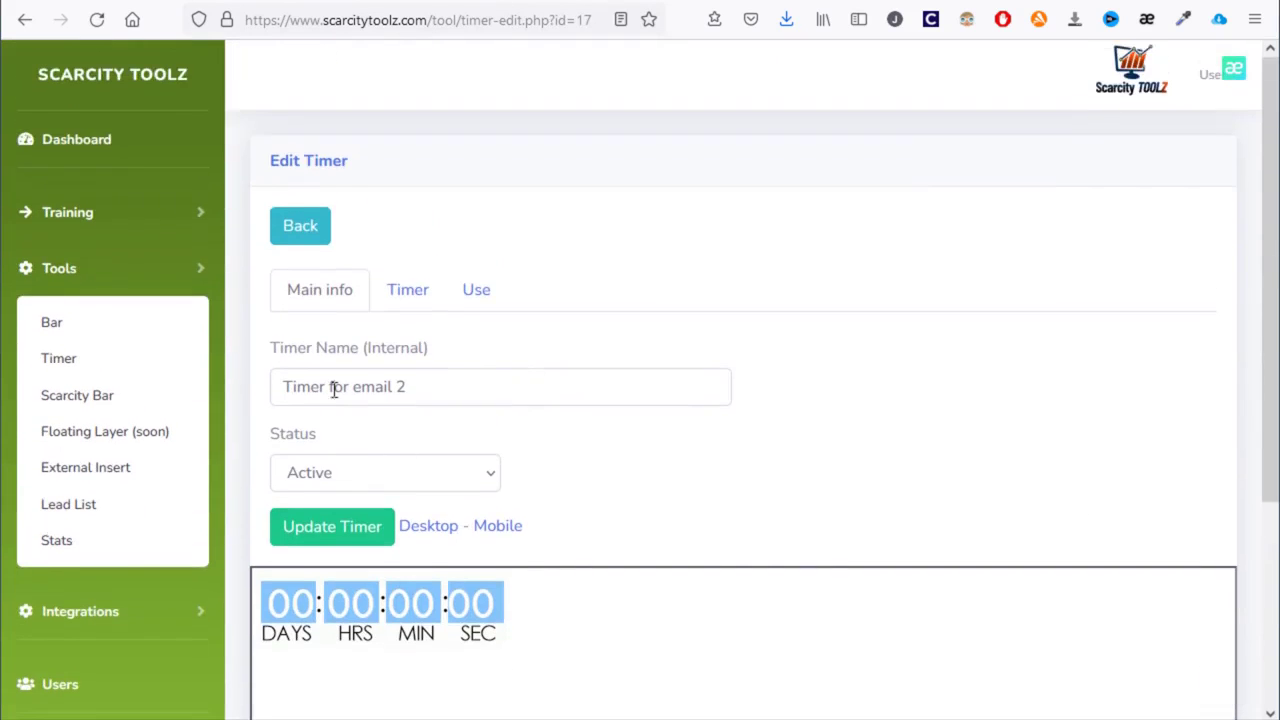
left_click(379, 289)
scroll(466, 403, "down", 3)
left_click(298, 192)
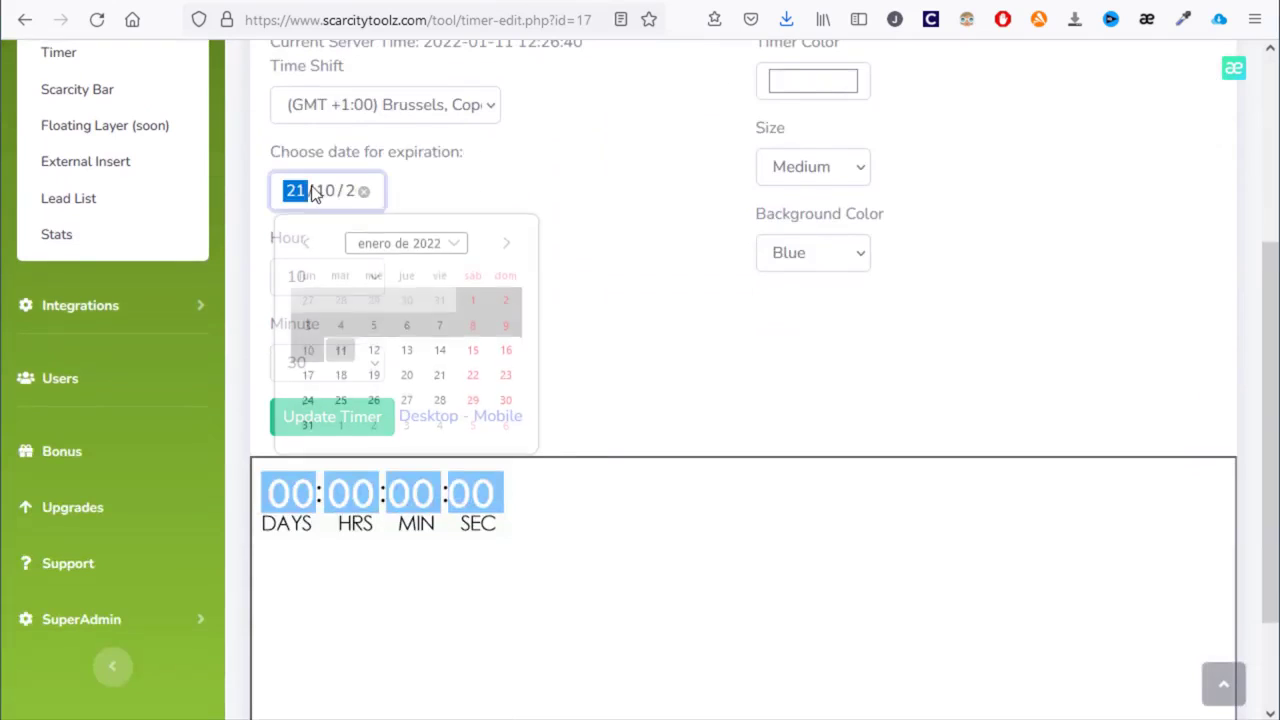
left_click(385, 352)
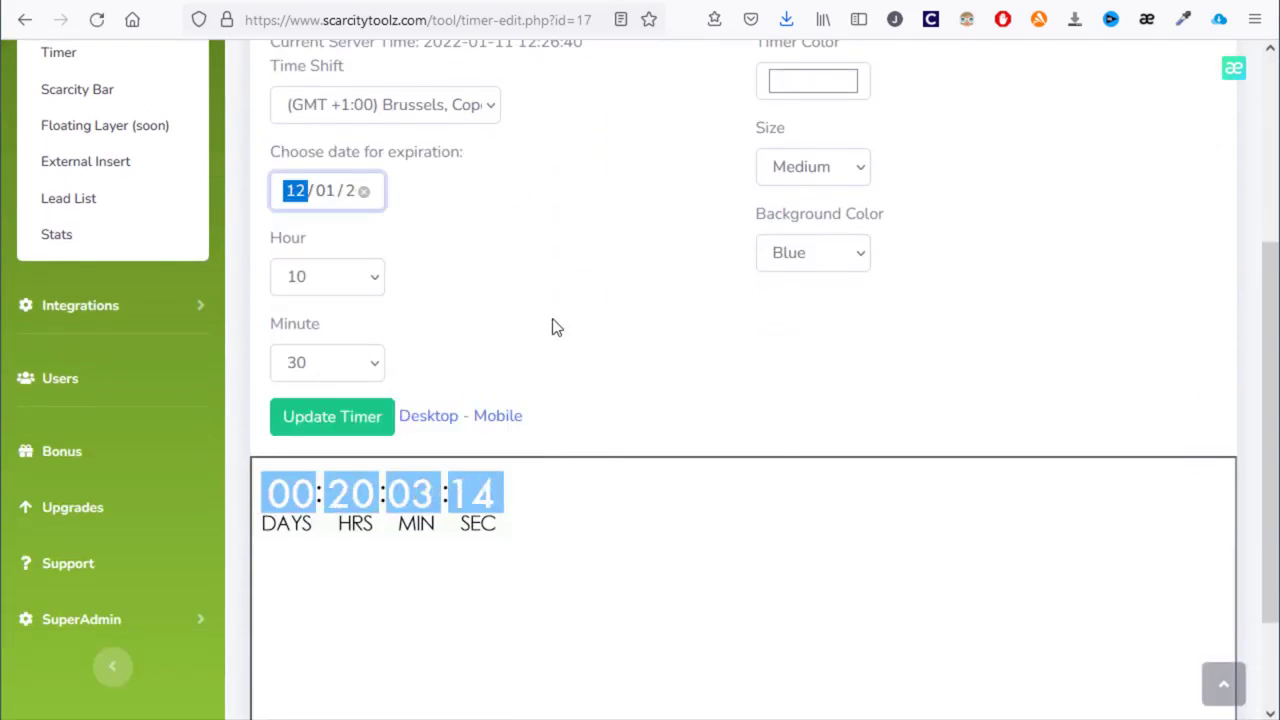
left_click(370, 287)
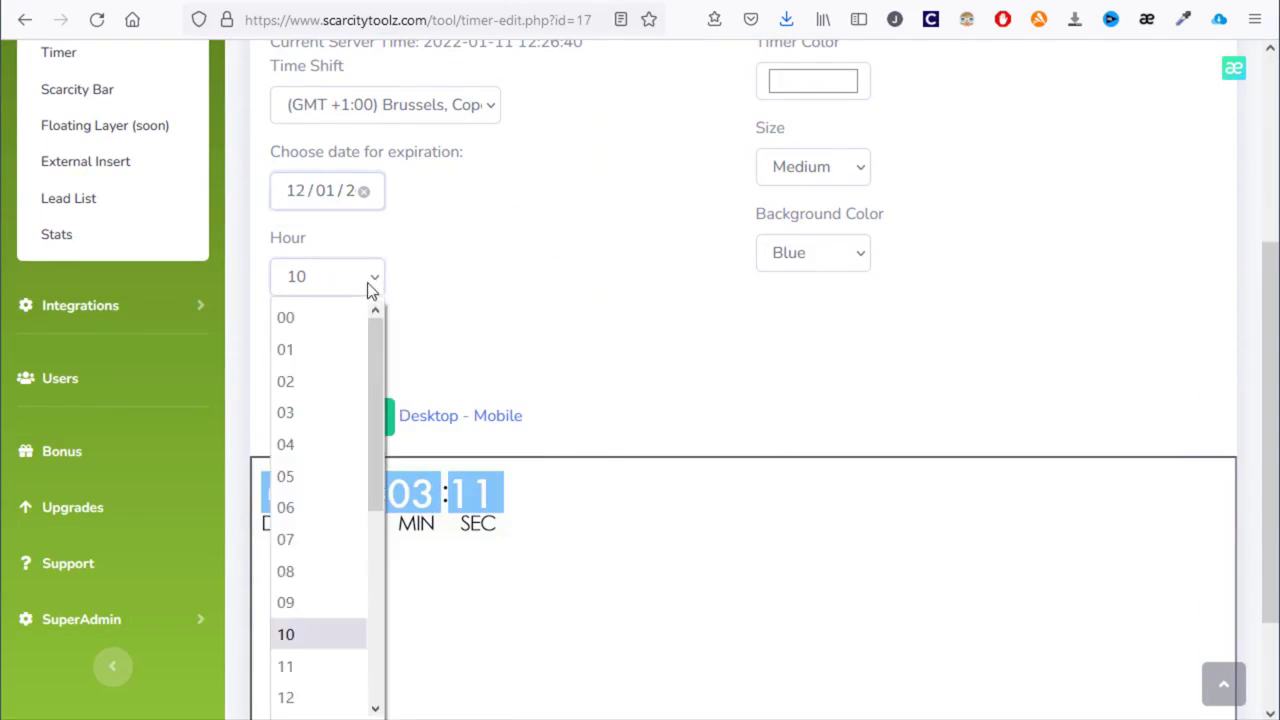
left_click(336, 661)
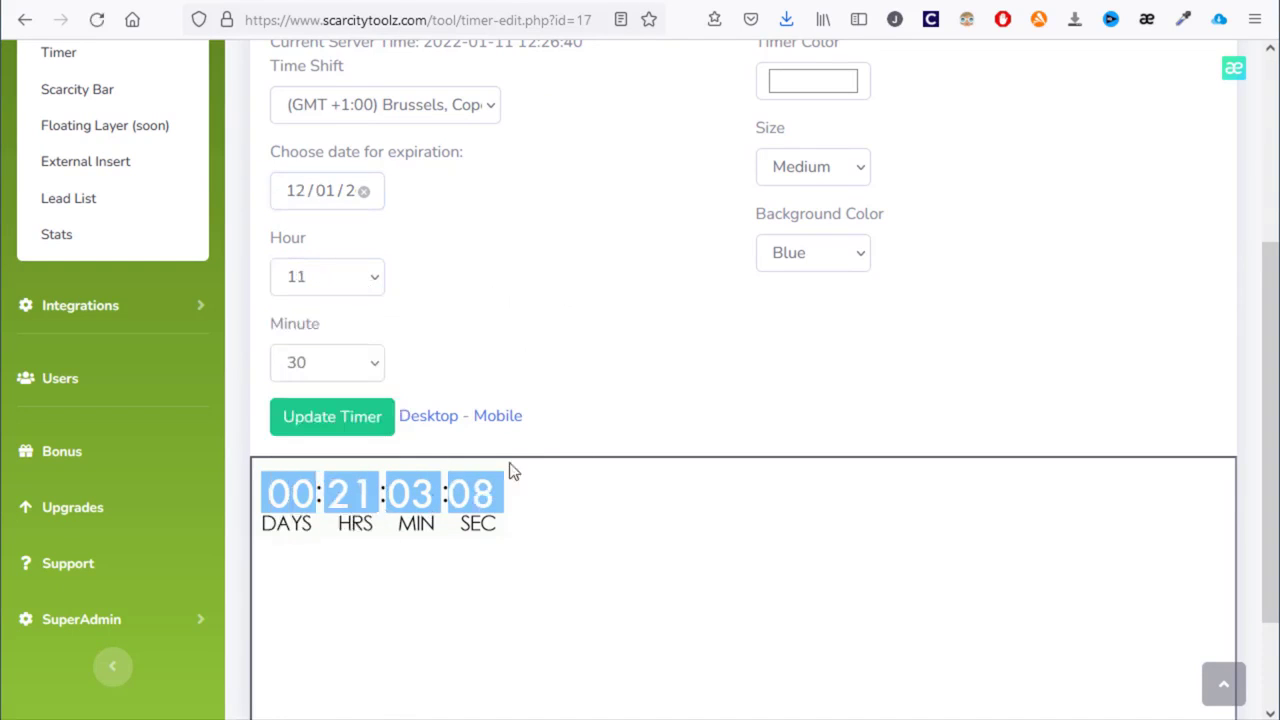
- Make the timer size Big with a Red background colour
scroll(709, 389, "up", 3)
scroll(476, 240, "down", 3)
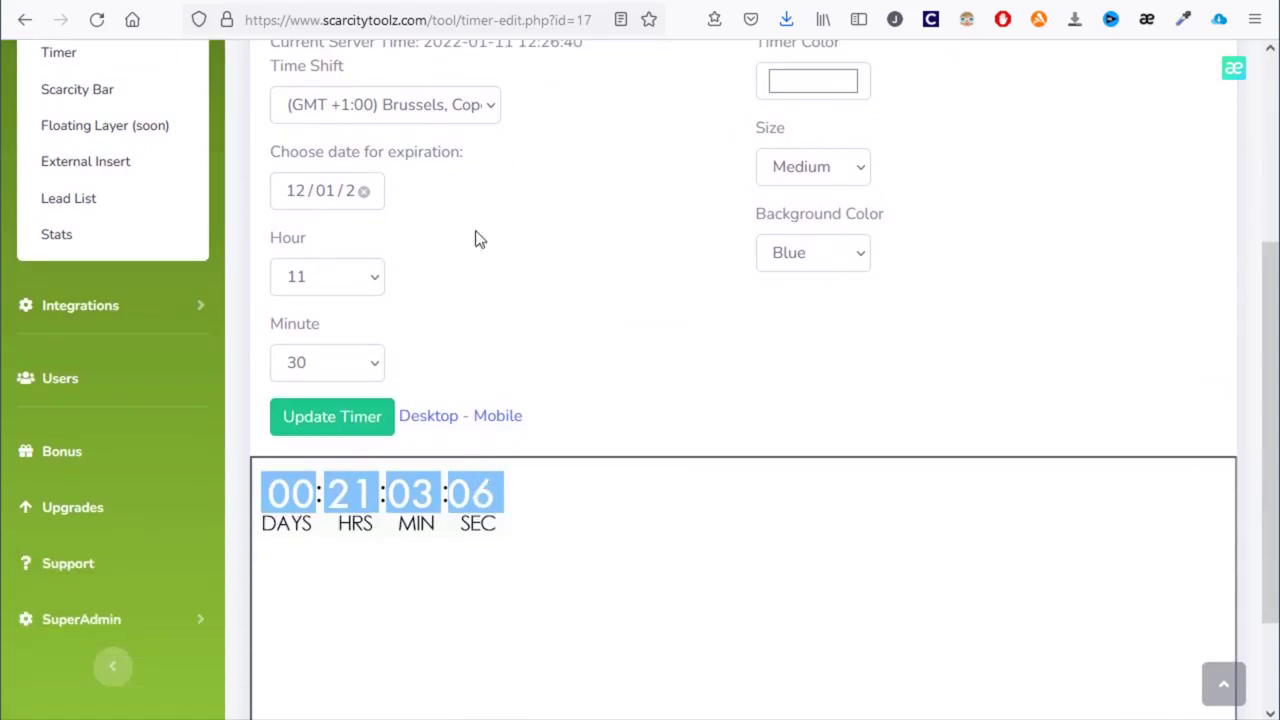
left_click(838, 171)
key("Down")
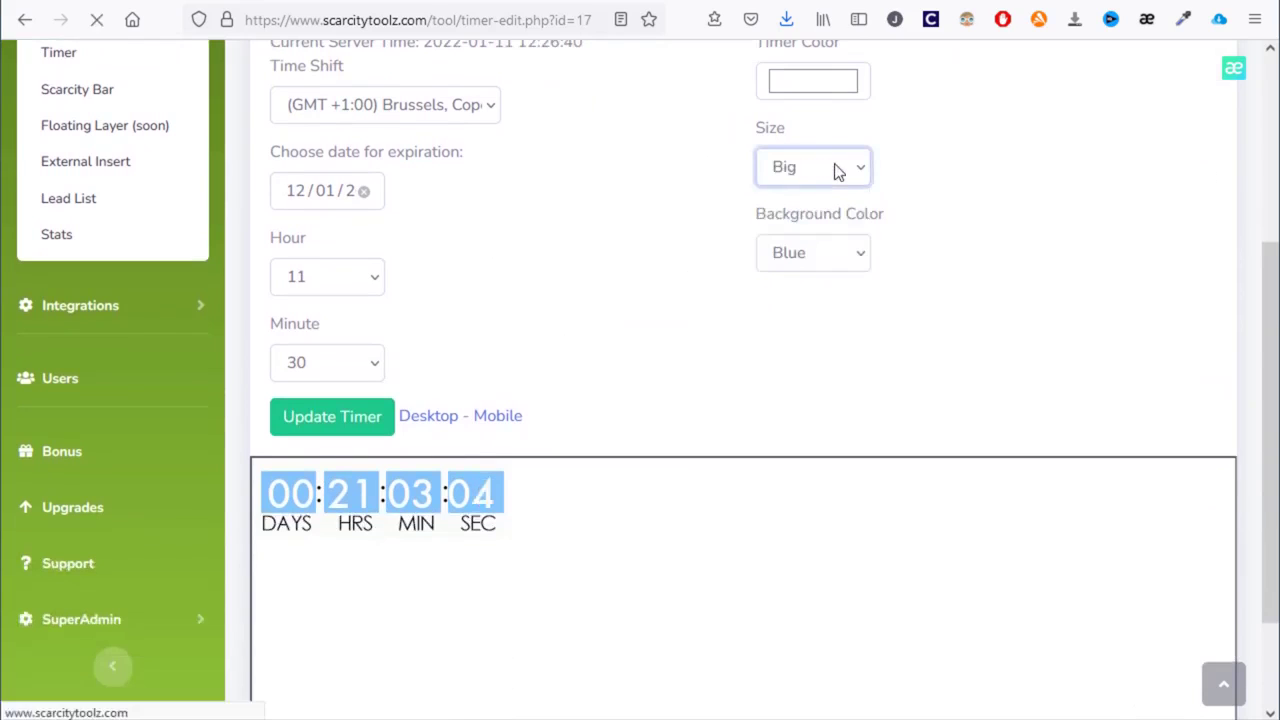
key("Up")
key("Up")
key("Down")
key("Down")
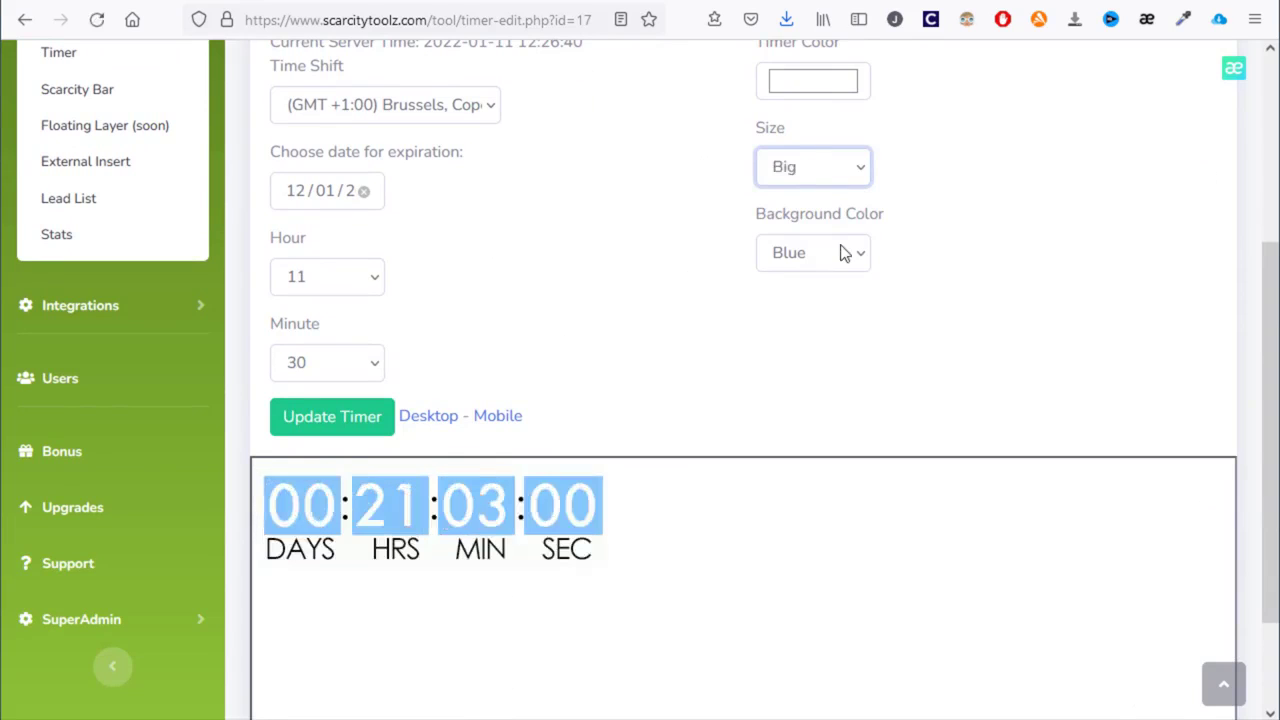
left_click(846, 252)
left_click(825, 354)
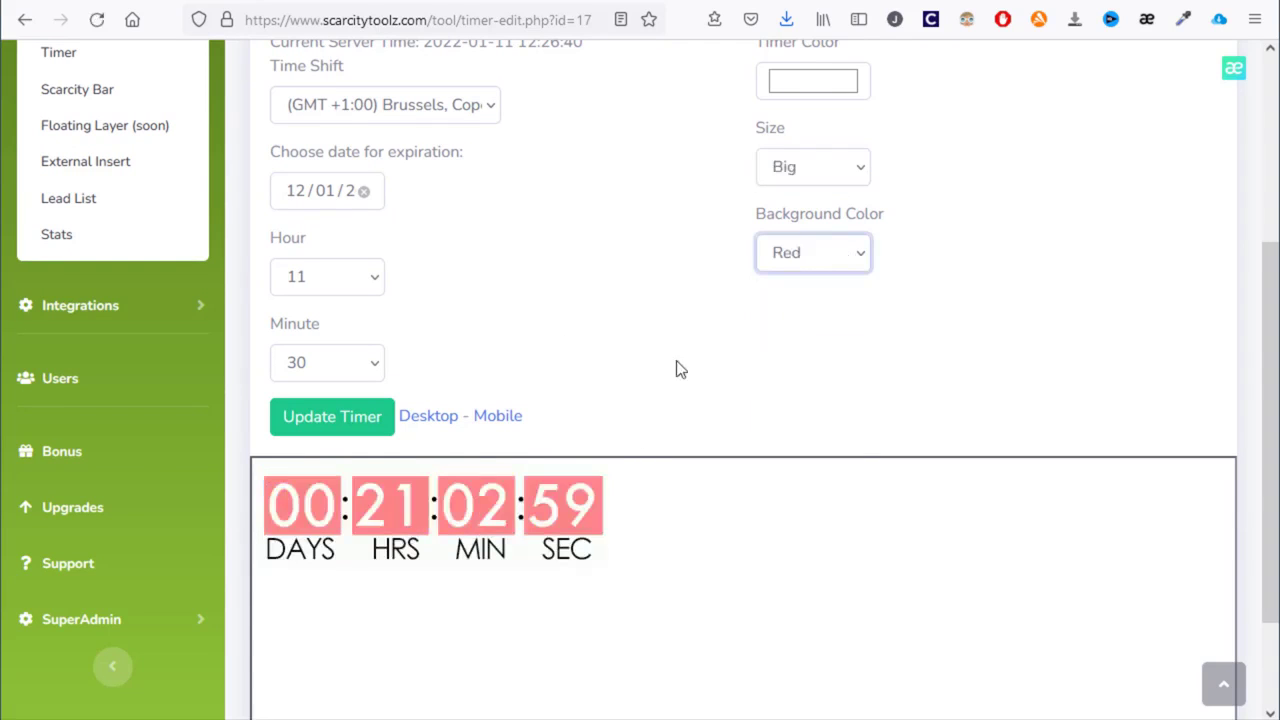
- Copy the timer's img embed code from the Use tab and save with Update Timer
scroll(676, 369, "up", 5)
scroll(470, 350, "down", 3)
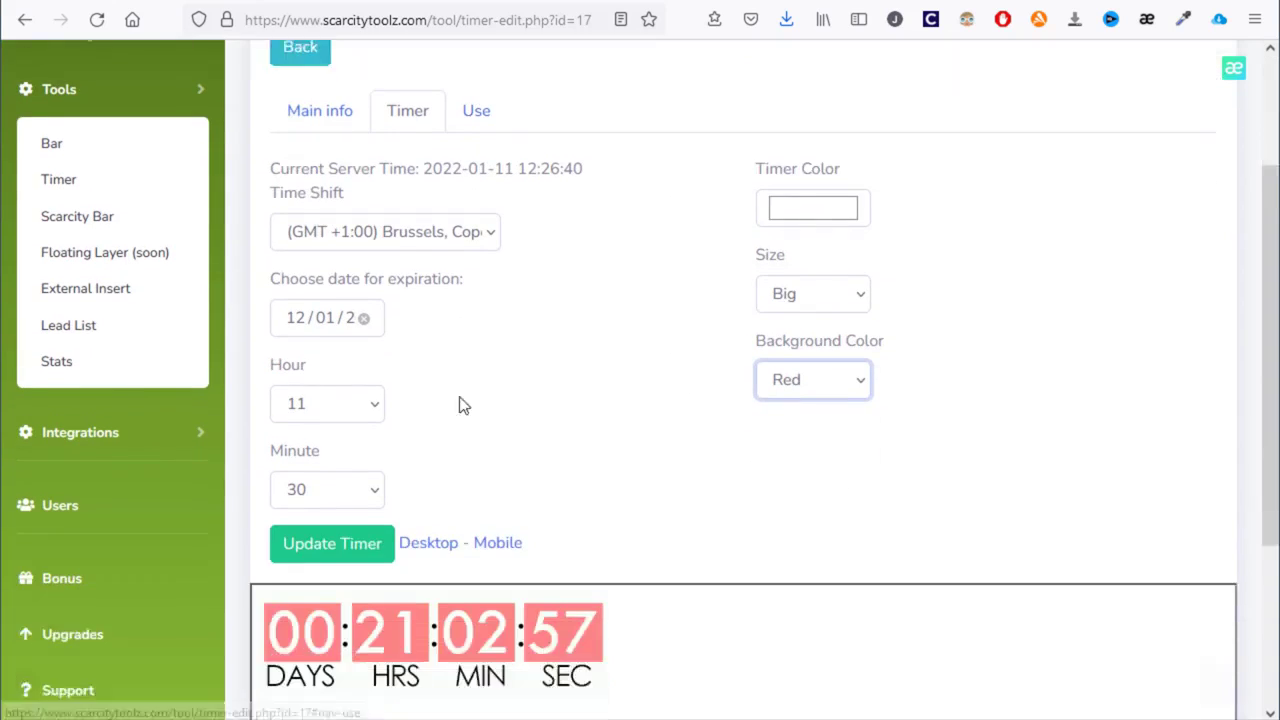
left_click(486, 92)
left_click_drag(861, 216, 697, 222)
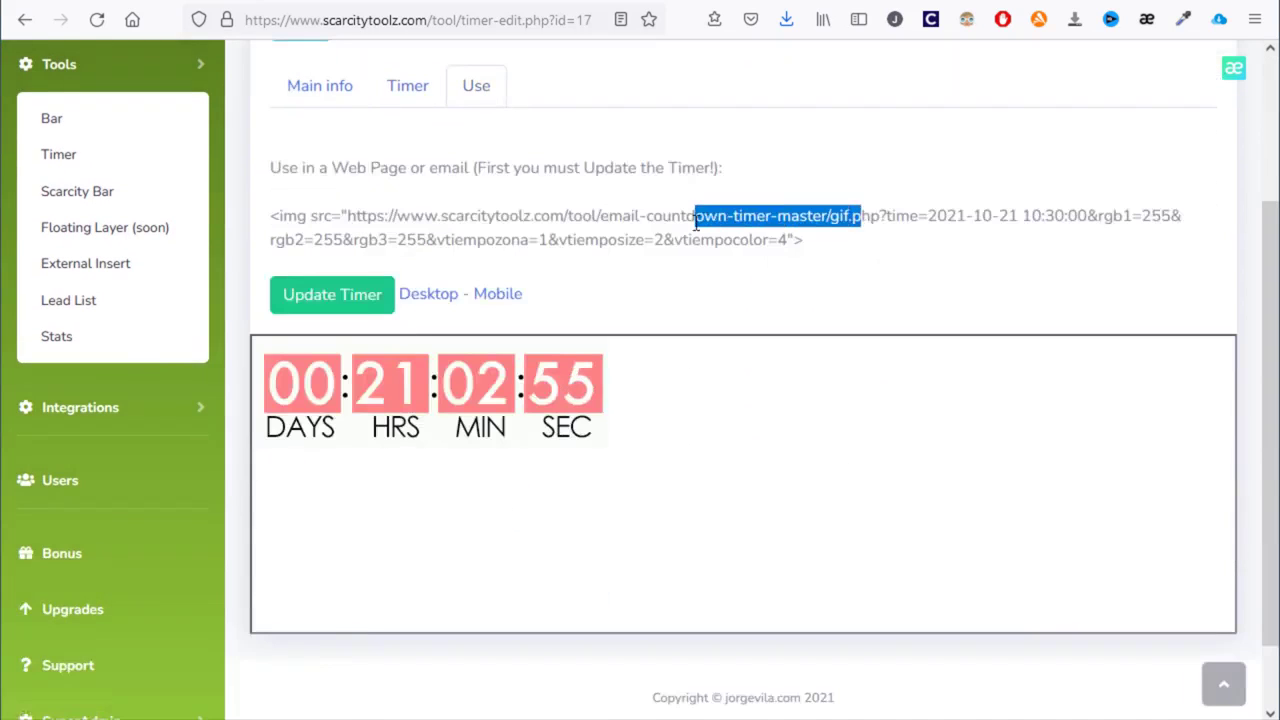
left_click_drag(834, 254, 240, 224)
key("ctrl+c")
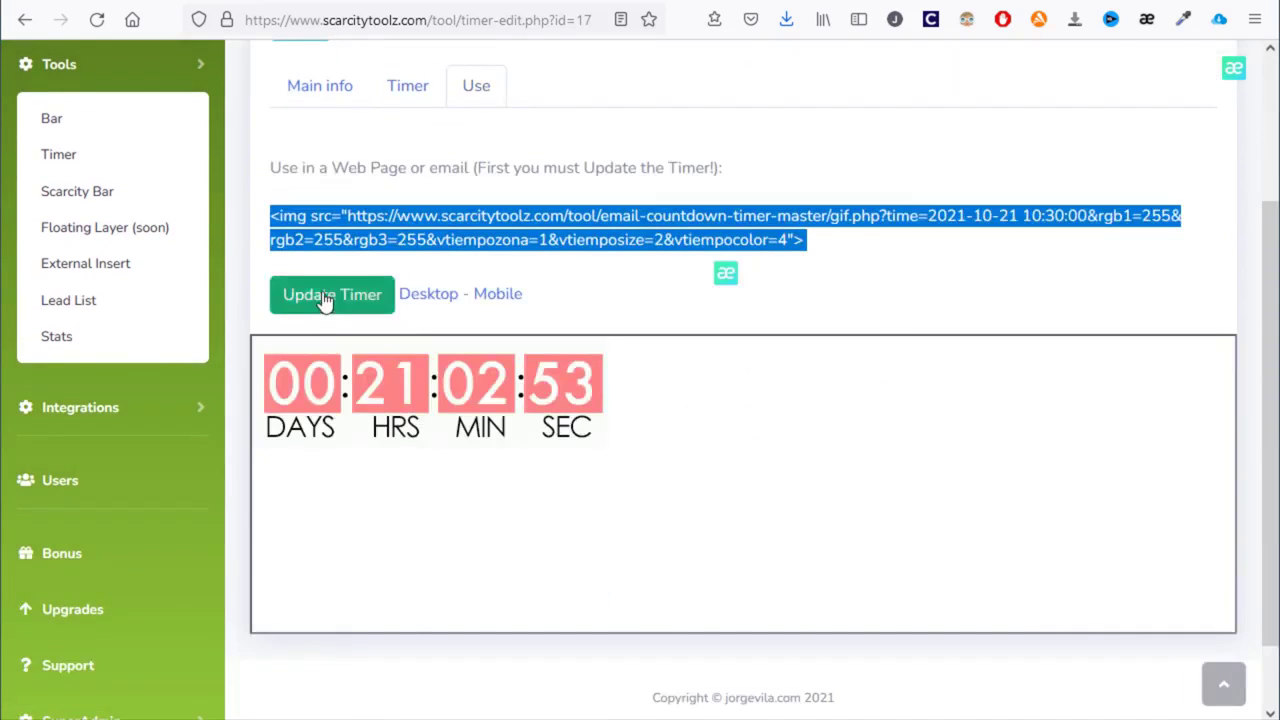
left_click(323, 300)
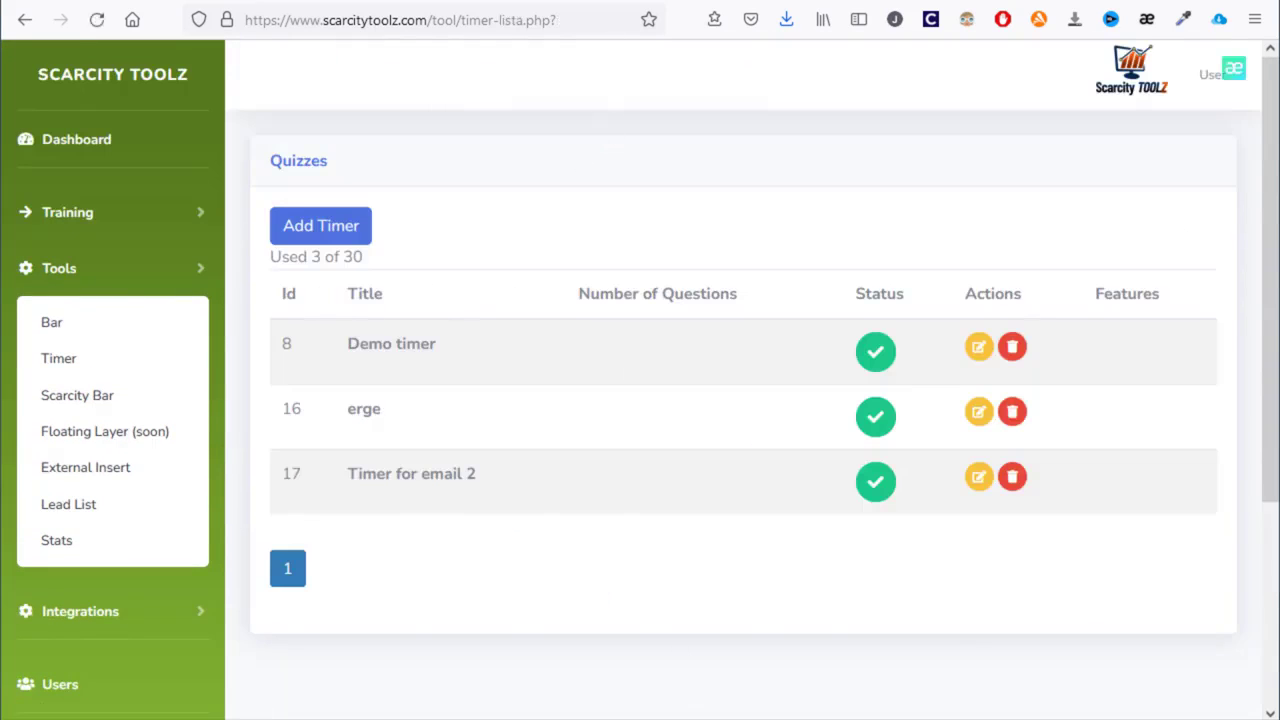
- Replace the scarcityviewer script after <body> with the timer img tag and save index.html
key("alt+Tab")
scroll(583, 597, "down", 2)
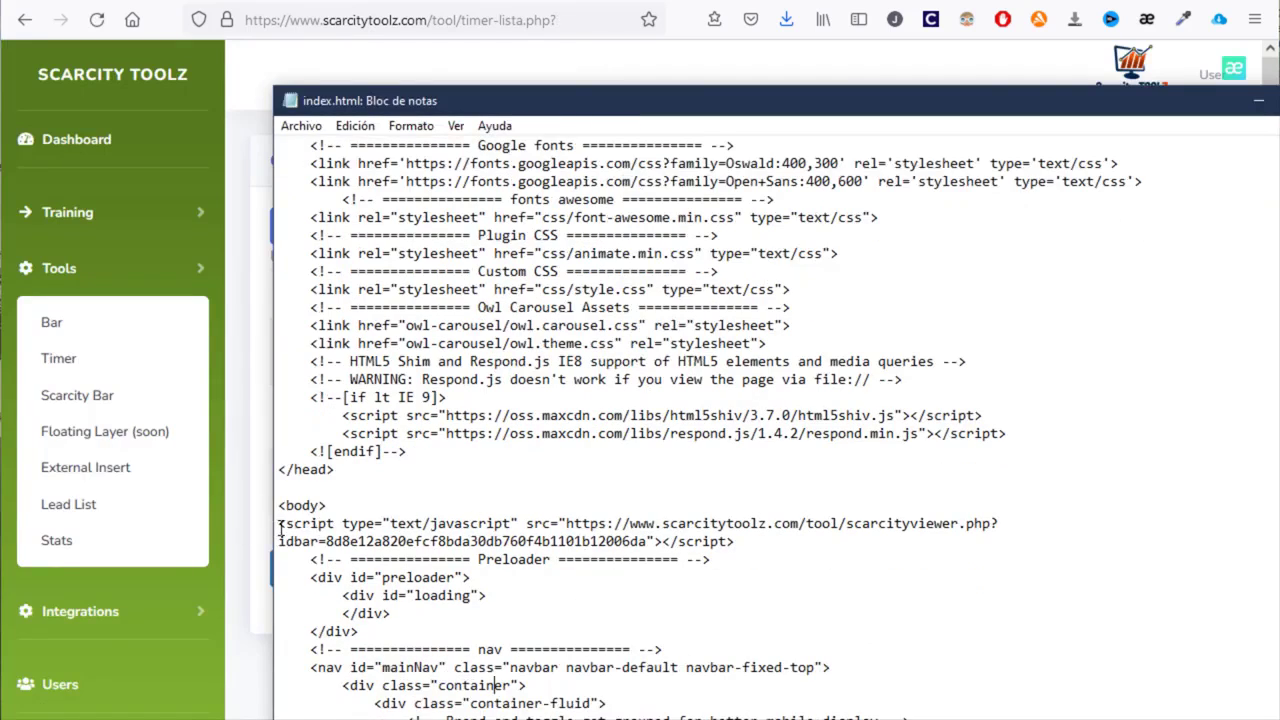
left_click_drag(281, 530, 776, 540)
key("ctrl+v")
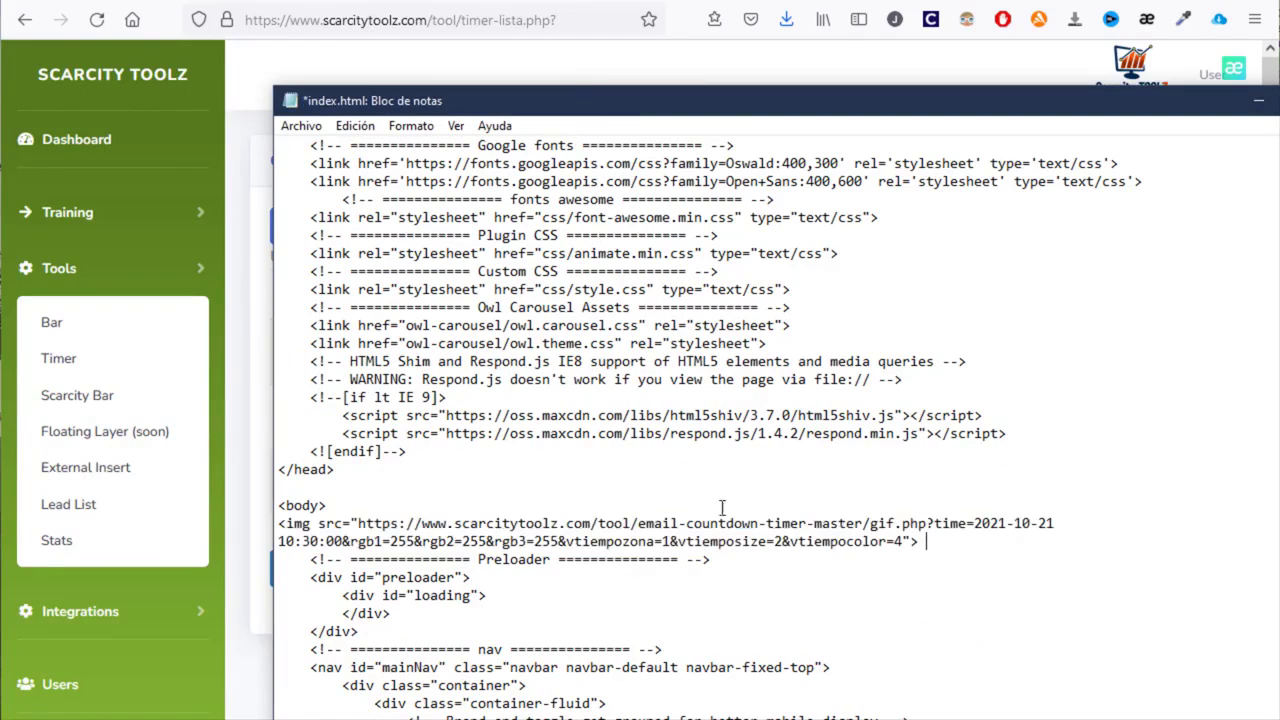
left_click(301, 125)
left_click(400, 217)
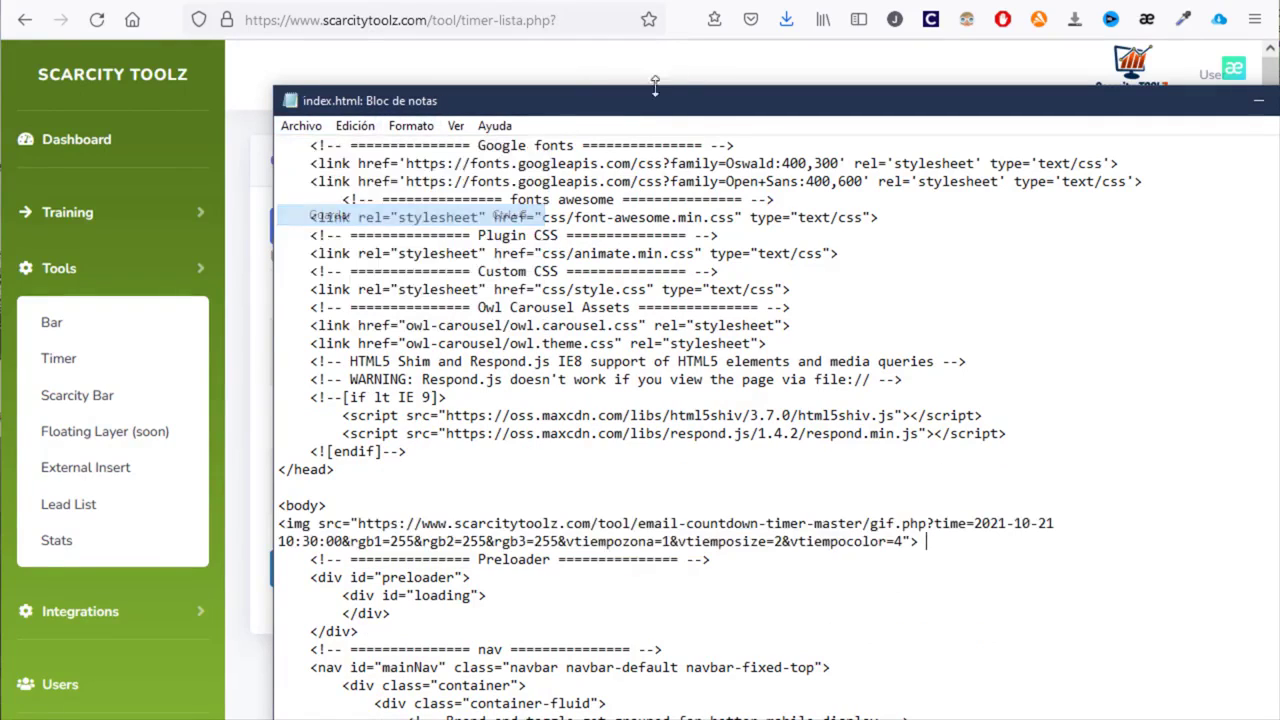
- Reload index.html in Firefox and check the countdown timer on the page
left_click(638, 2)
key("F5")
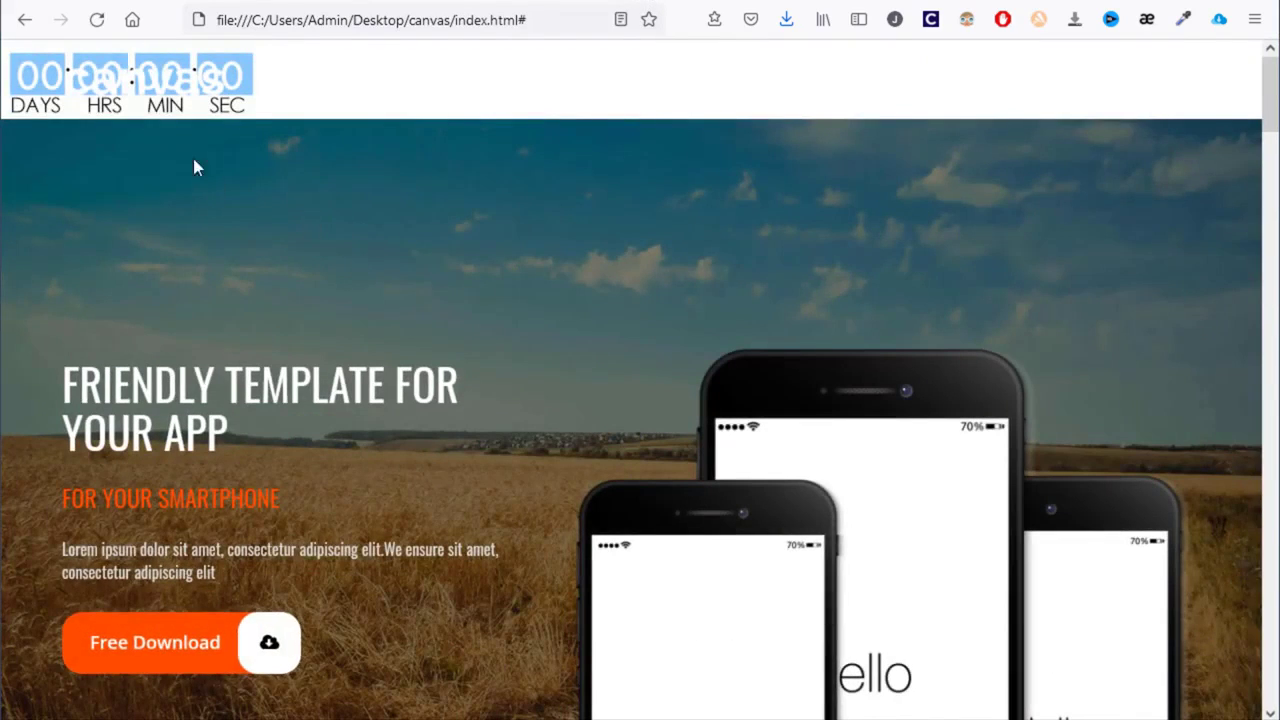
key("ctrl+a")
left_click(383, 176)
scroll(658, 400, "down", 5)
scroll(662, 440, "up", 2)
scroll(663, 445, "down", 5)
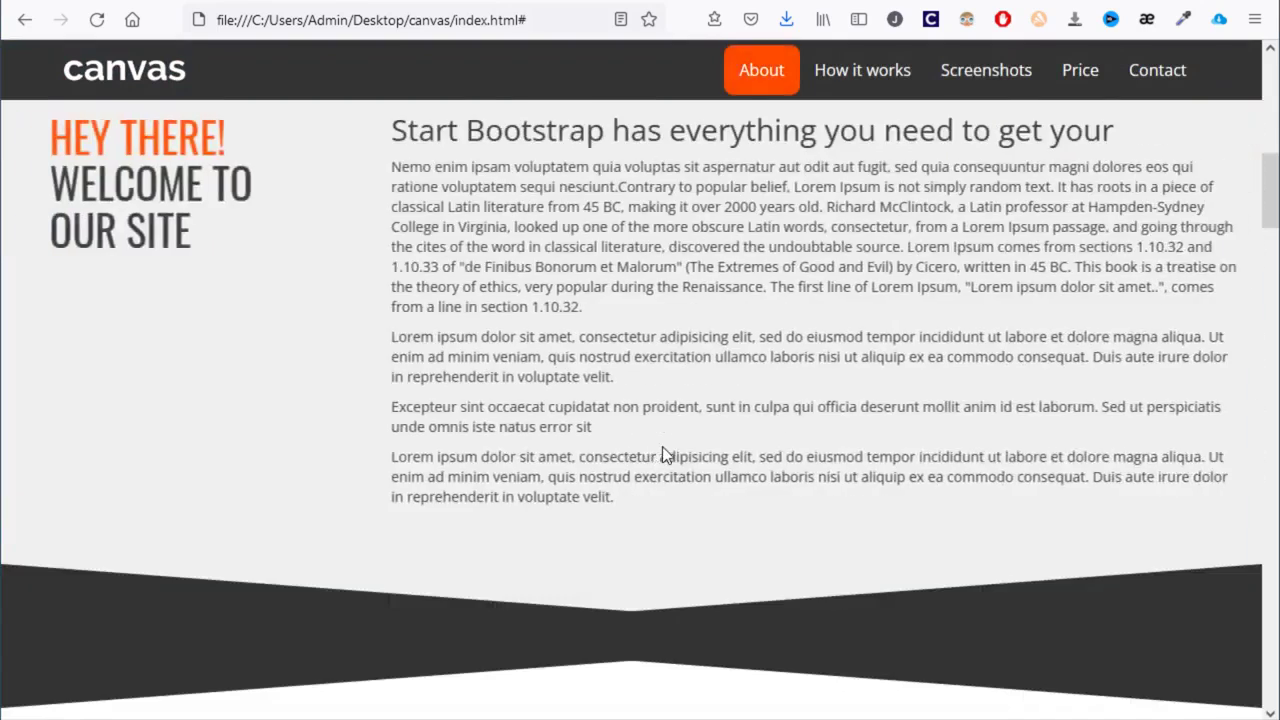
scroll(660, 440, "up", 8)
- Move the timer img tag into the navbar-brand link in place of the logo, save, and reload
key("alt+Tab")
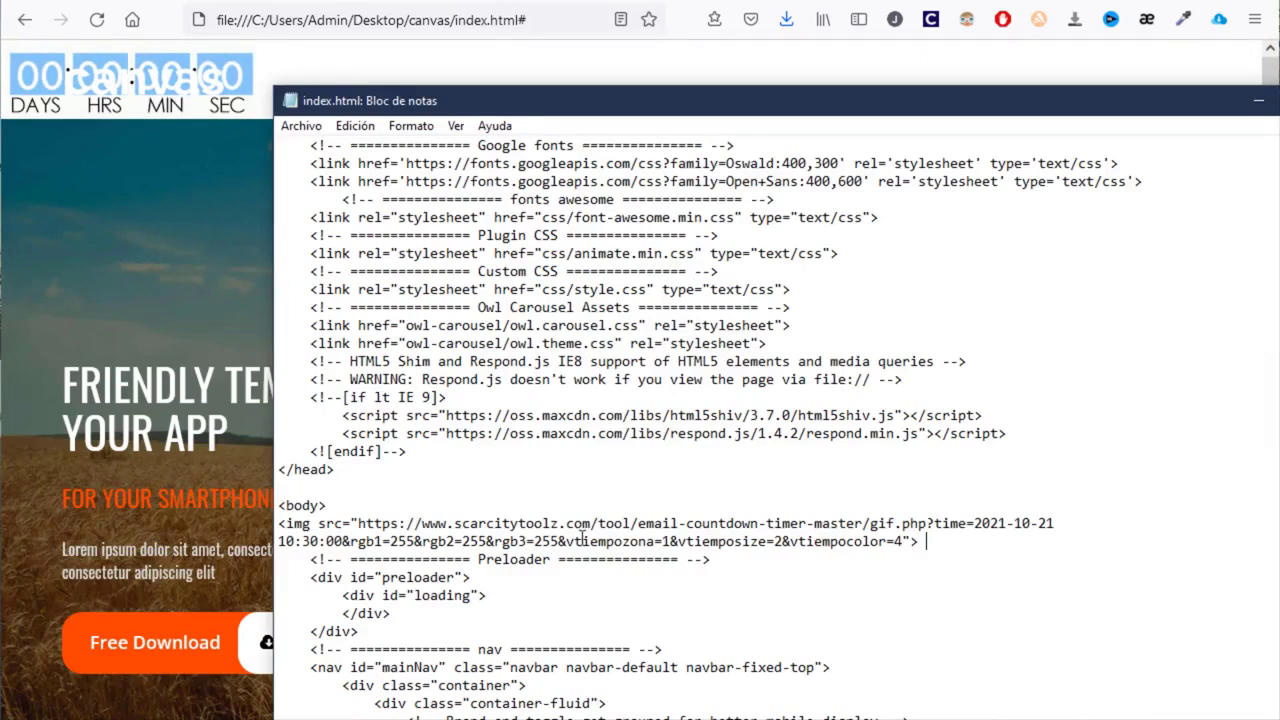
left_click_drag(947, 544, 401, 507)
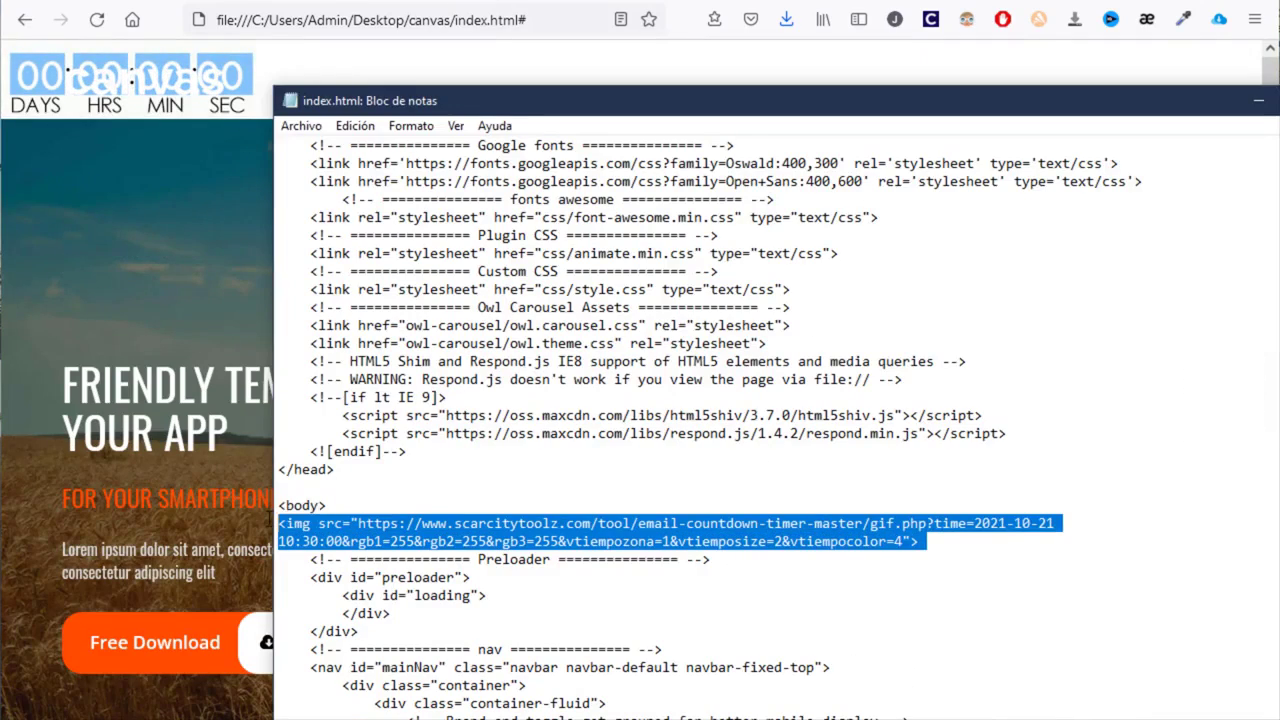
key("ctrl+x")
scroll(680, 443, "down", 10)
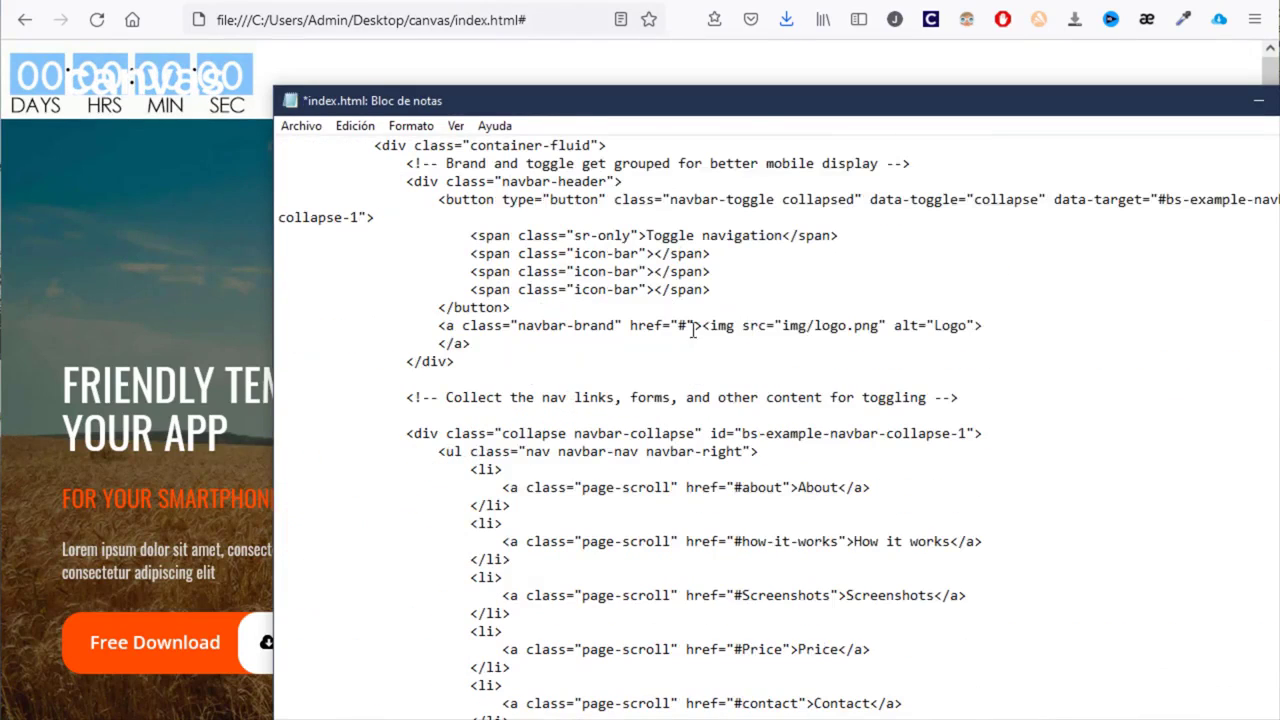
left_click_drag(704, 323, 1000, 323)
key("ctrl+v")
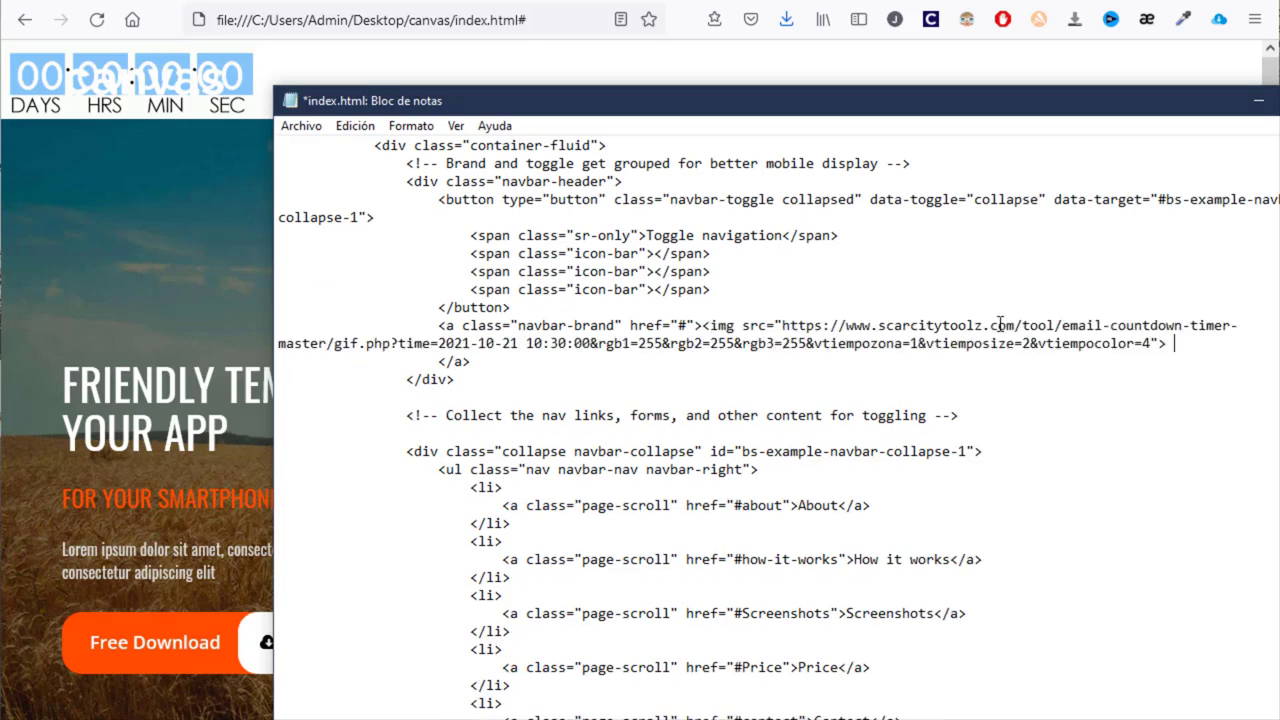
key("ctrl+s")
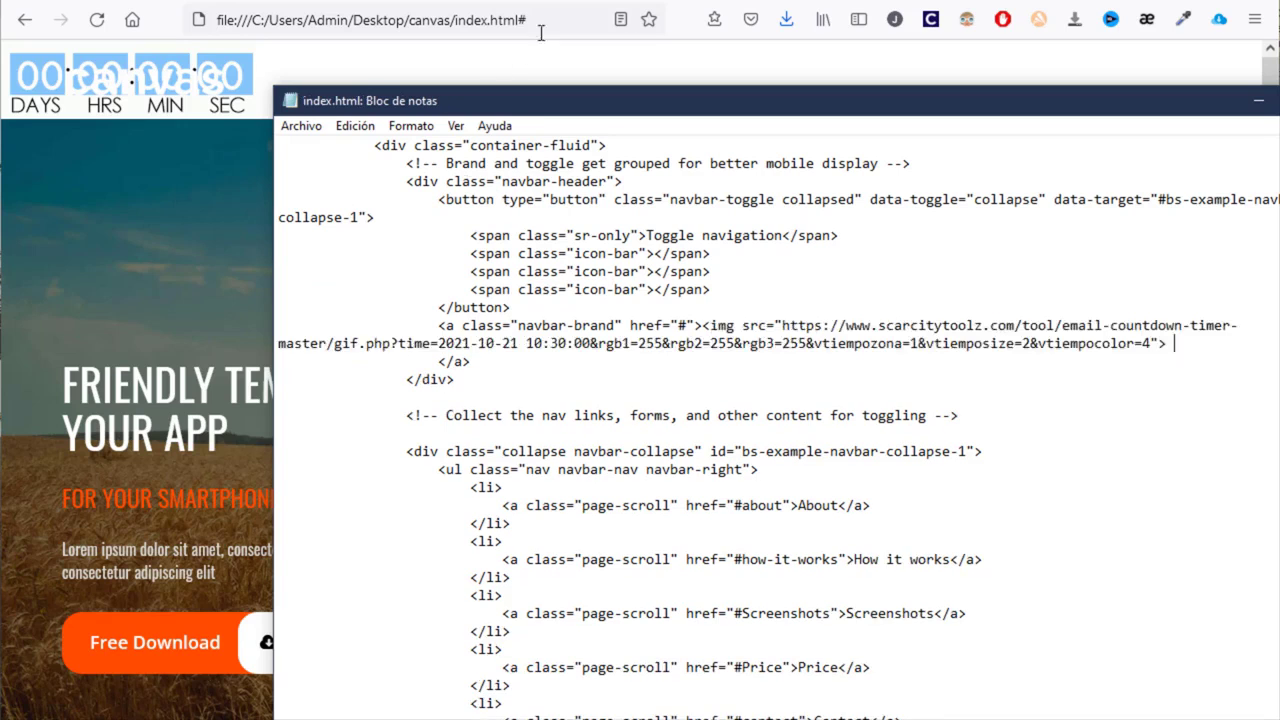
left_click(689, 4)
key("F5")
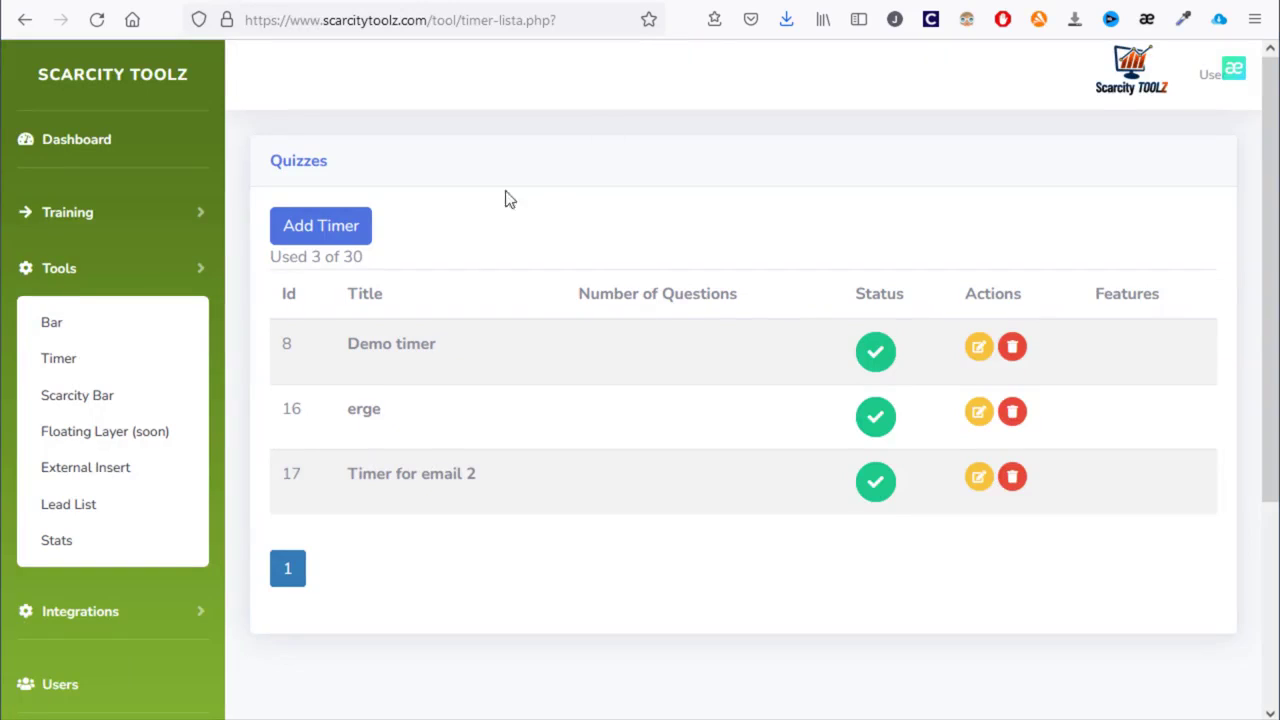
- Open Demo Scar and try its features: bar colour red, higher percentage, then back to green
left_click(121, 396)
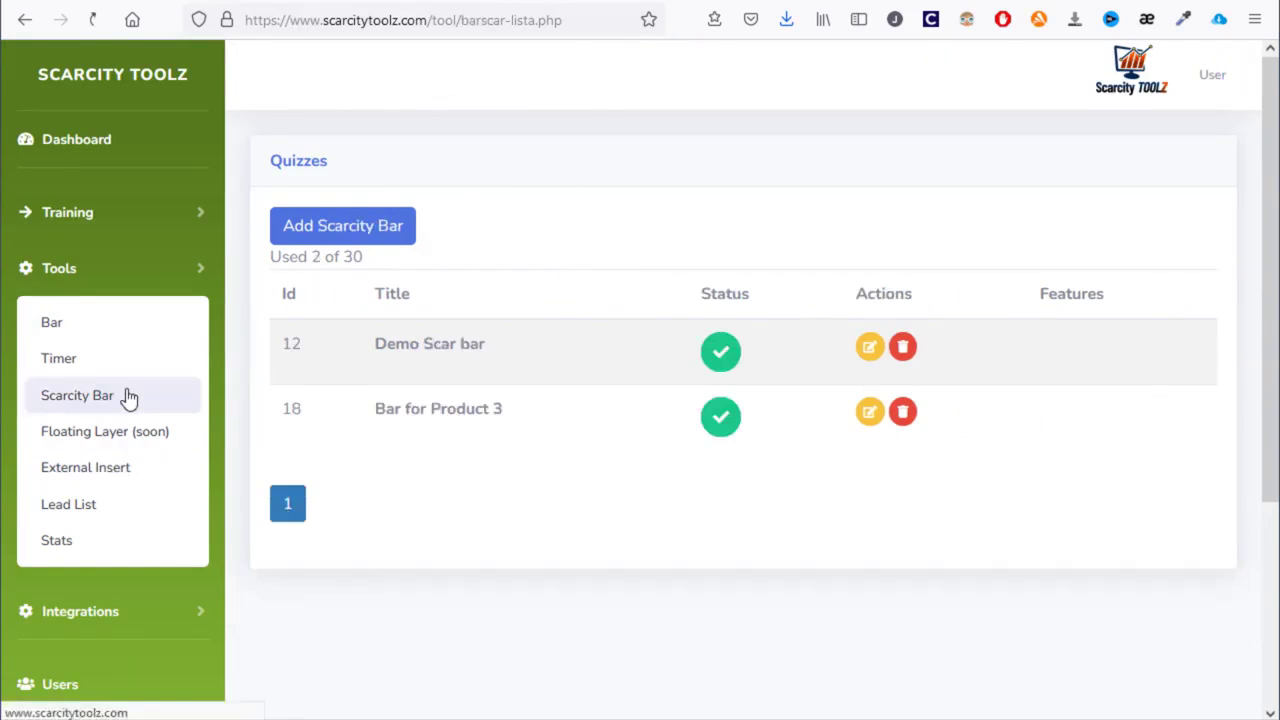
left_click(870, 348)
scroll(874, 351, "down", 5)
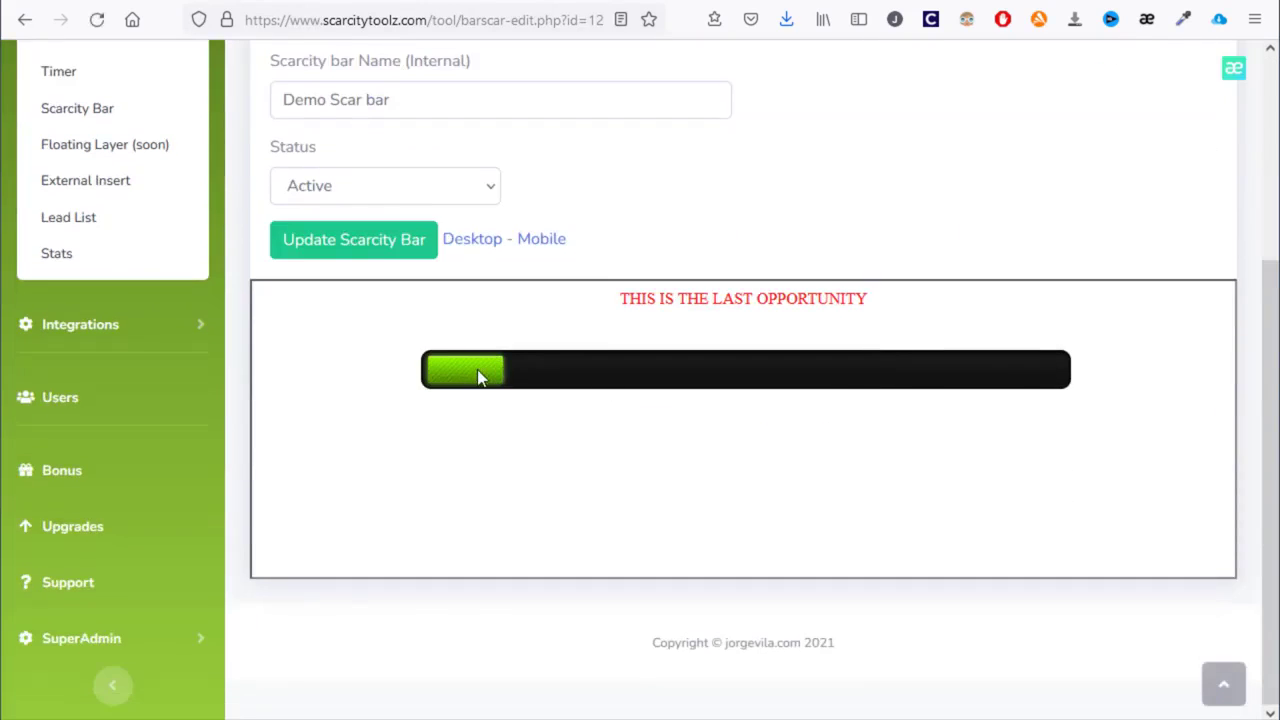
scroll(477, 369, "up", 1)
left_click(427, 110)
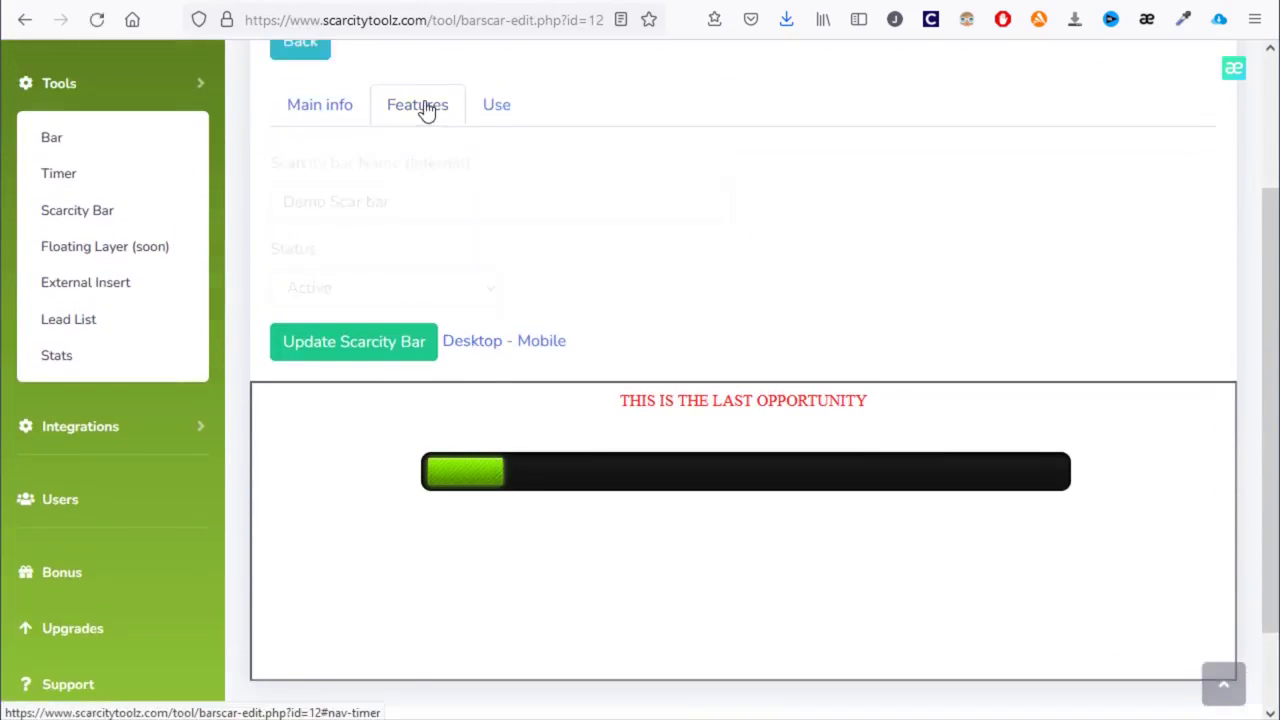
scroll(505, 209, "down", 1)
left_click_drag(546, 133, 280, 126)
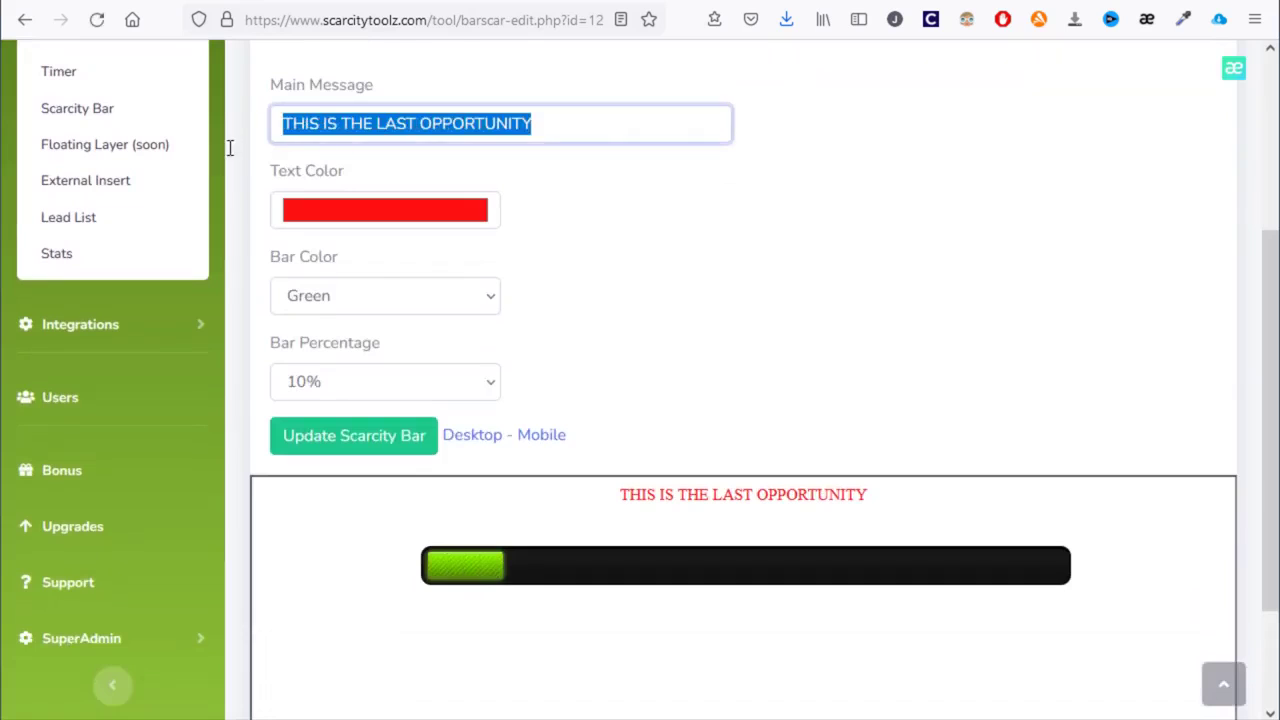
left_click(427, 312)
left_click(427, 311)
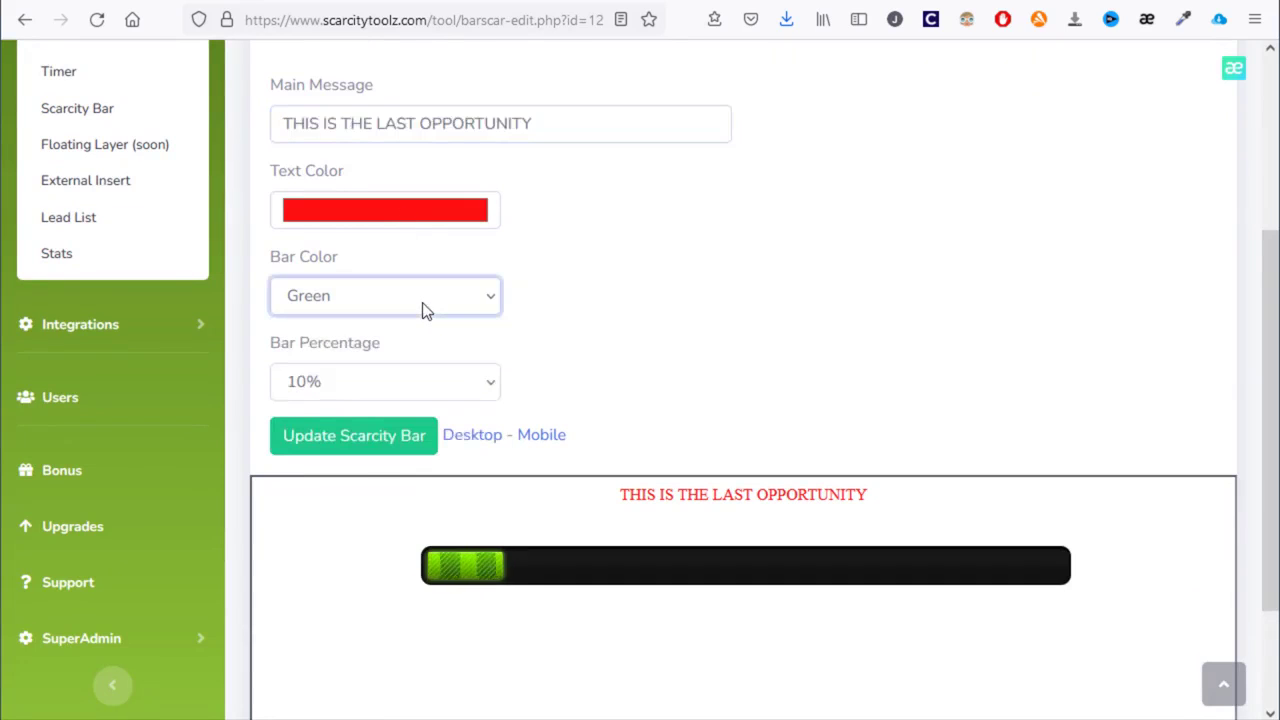
key("Down")
key("Down")
left_click(422, 380)
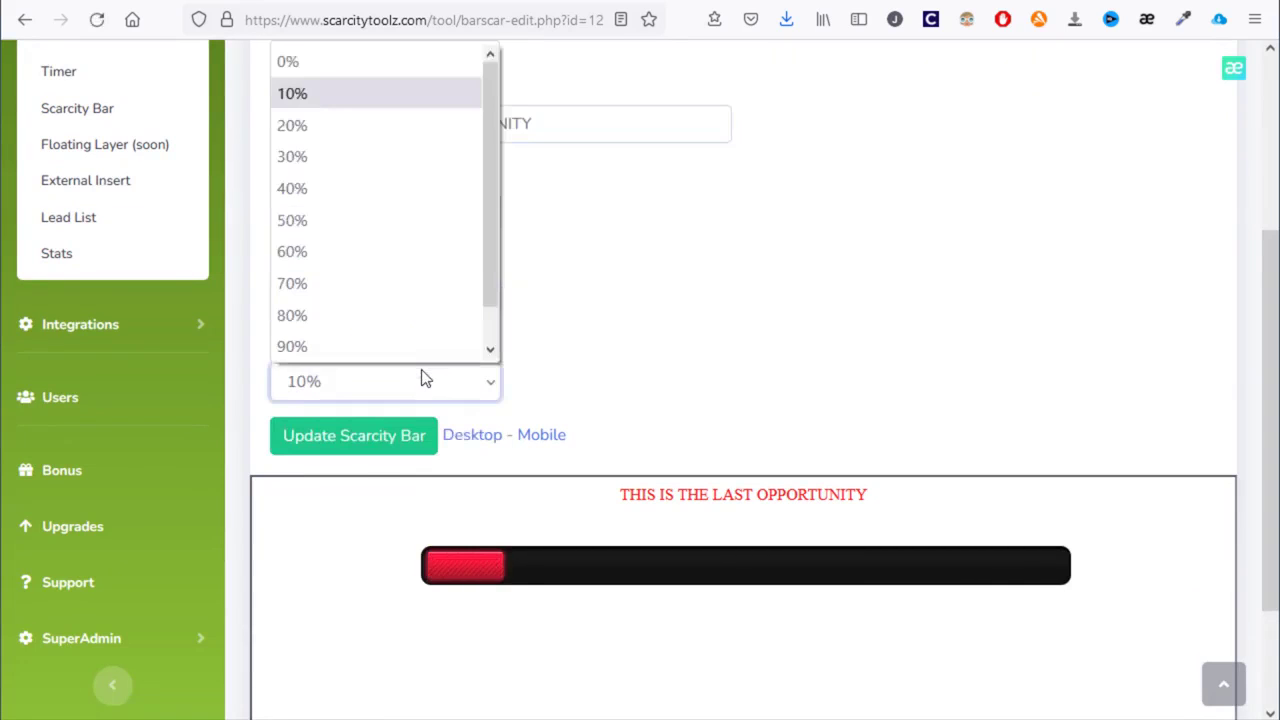
left_click(423, 376)
key("Down")
key("Down")
key("Down")
key("Down")
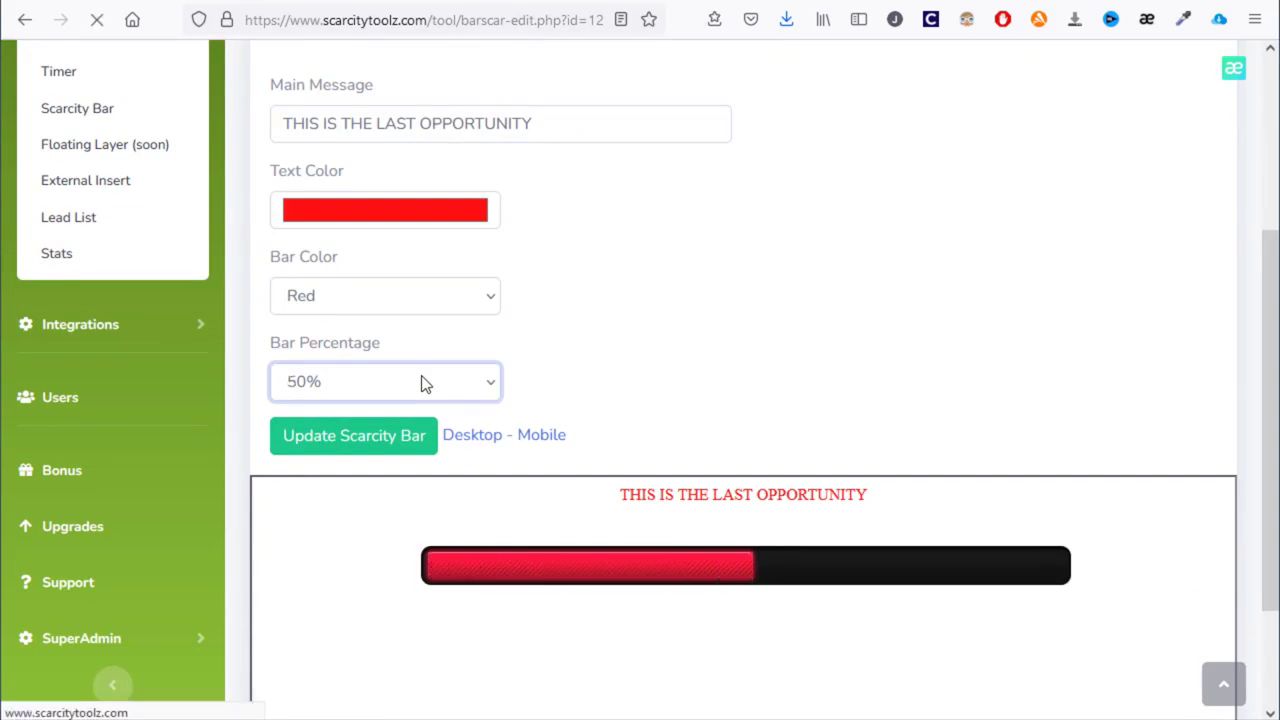
left_click(476, 300)
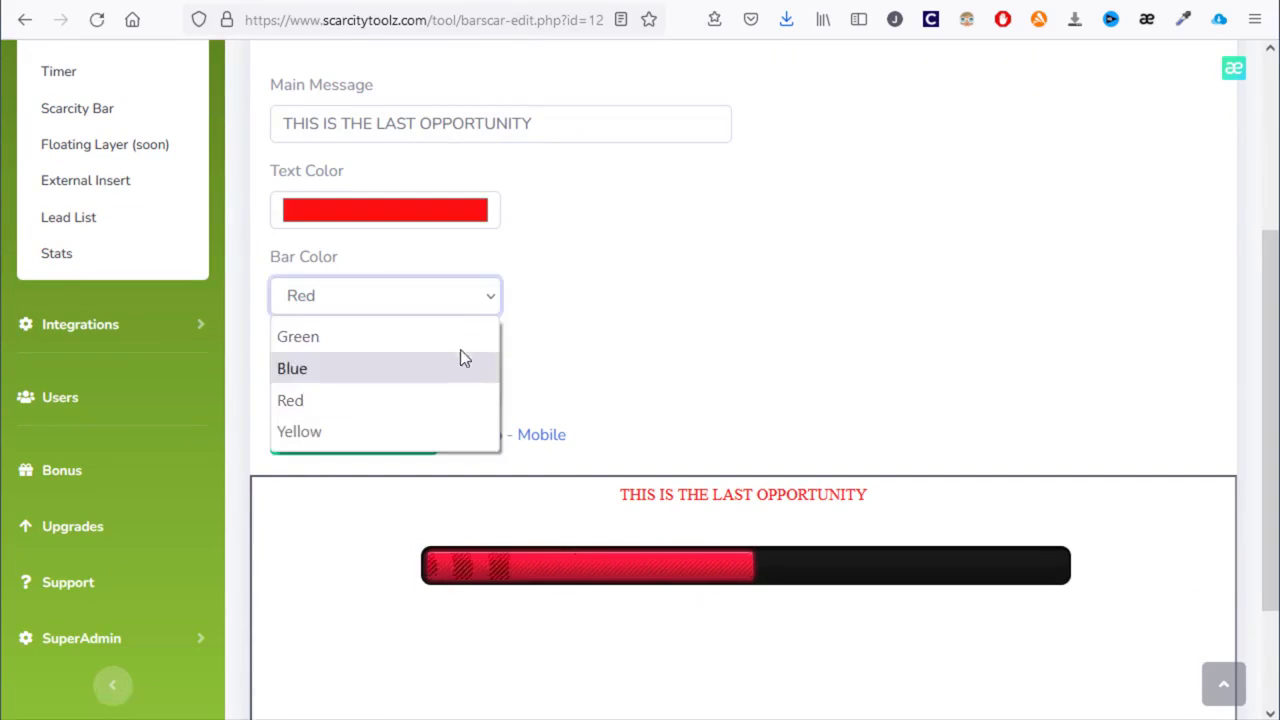
left_click(463, 338)
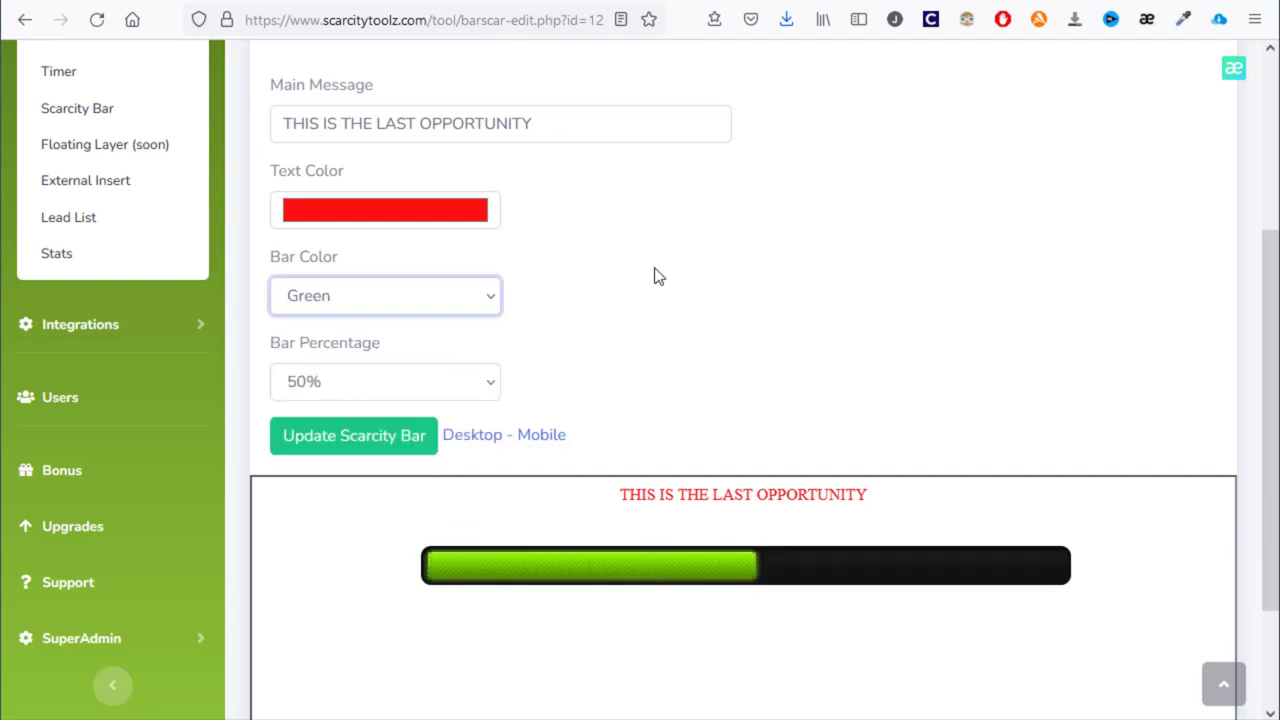
- Select the bar's three-line embed code, then go to the Floating Layer list
scroll(575, 240, "up", 2)
left_click(503, 107)
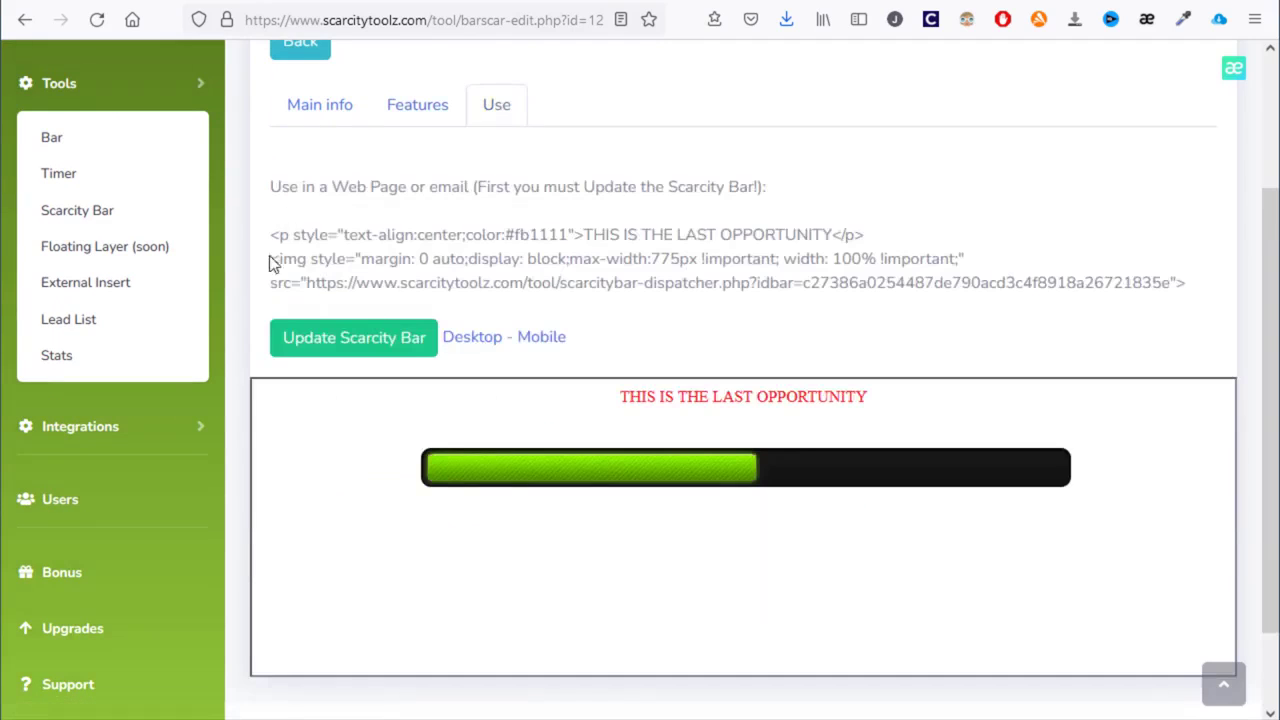
left_click_drag(270, 234, 1220, 288)
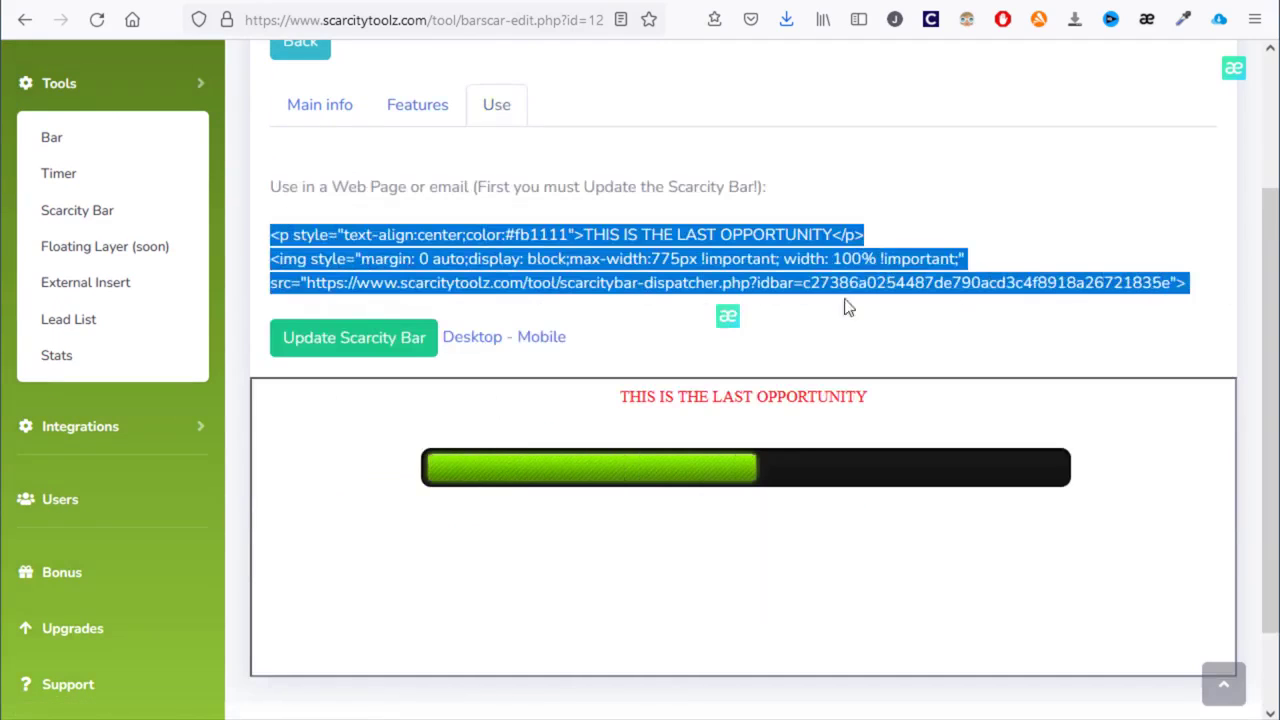
left_click(130, 254)
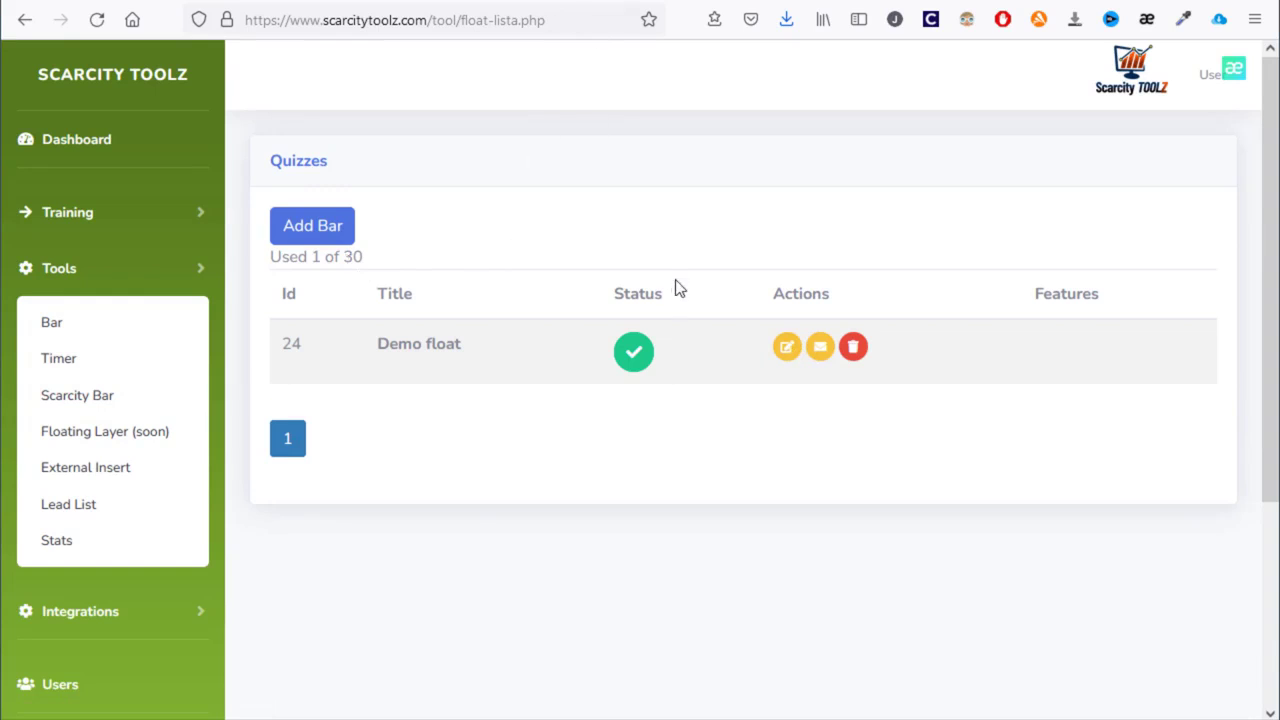
- Open Demo float and review its Form tab opt-in settings
left_click(789, 350)
scroll(791, 358, "down", 3)
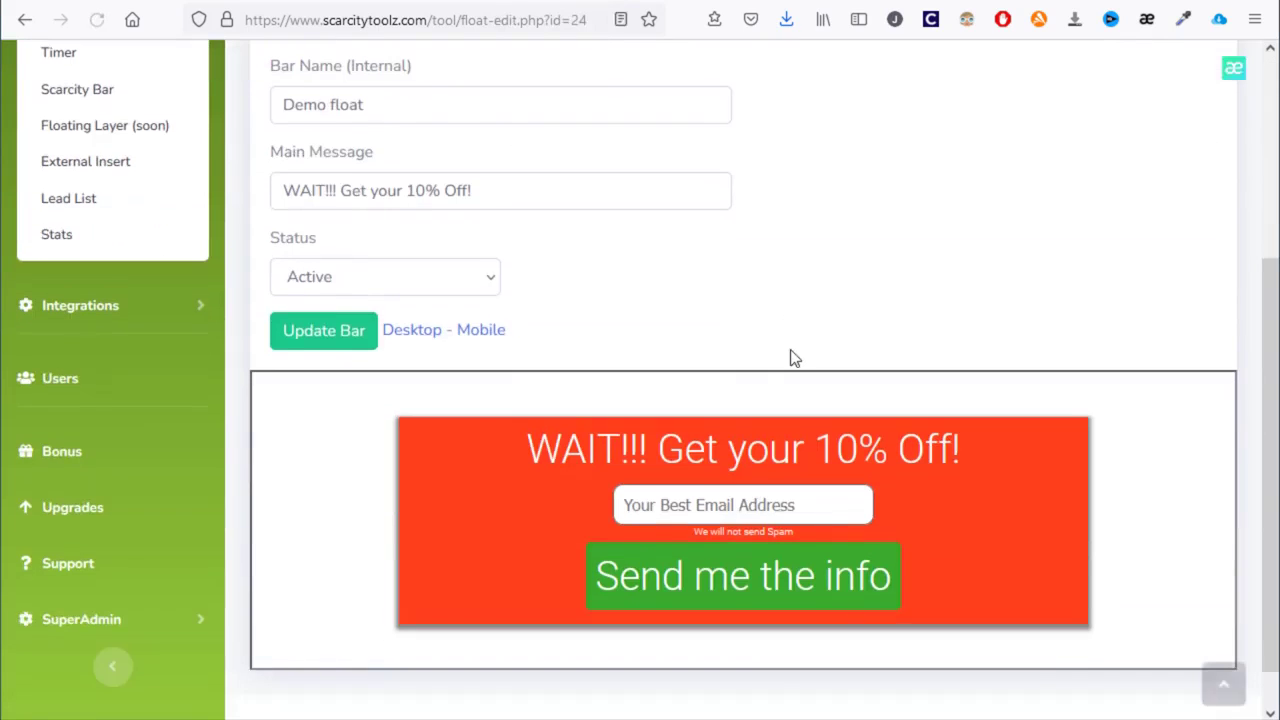
scroll(636, 494, "up", 3)
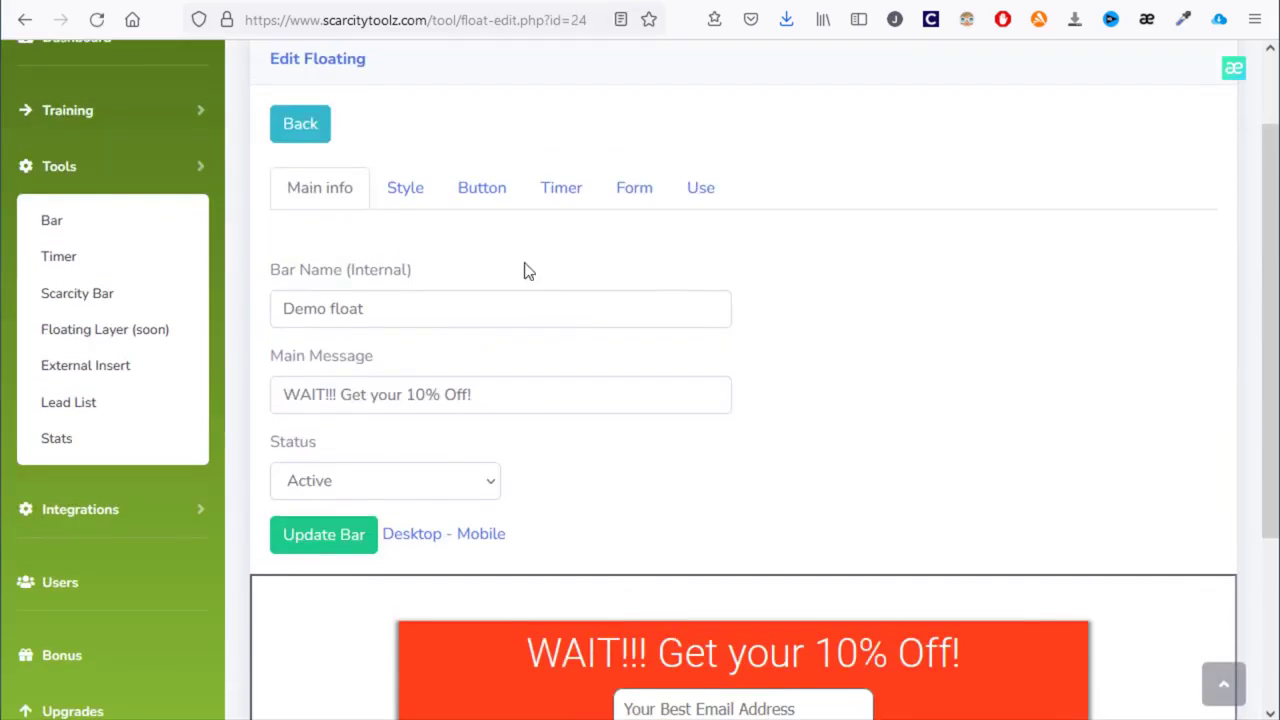
left_click(650, 190)
scroll(329, 189, "down", 2)
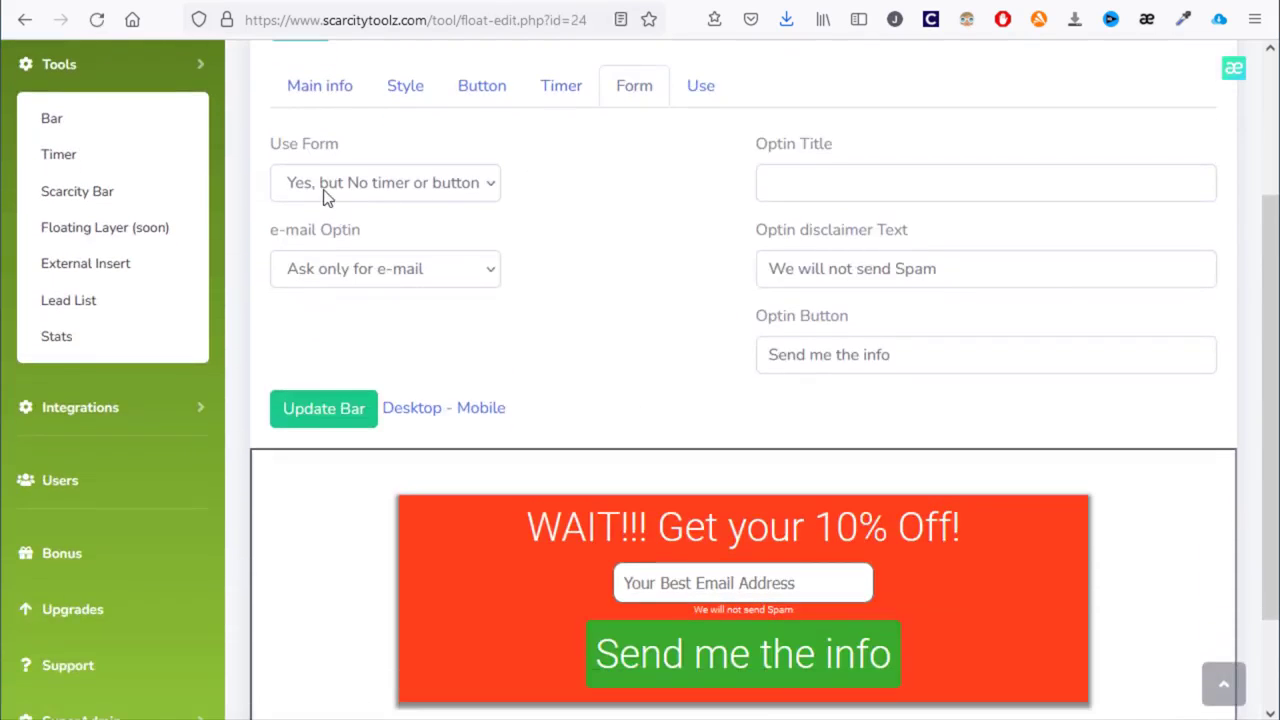
scroll(329, 160, "down", 2)
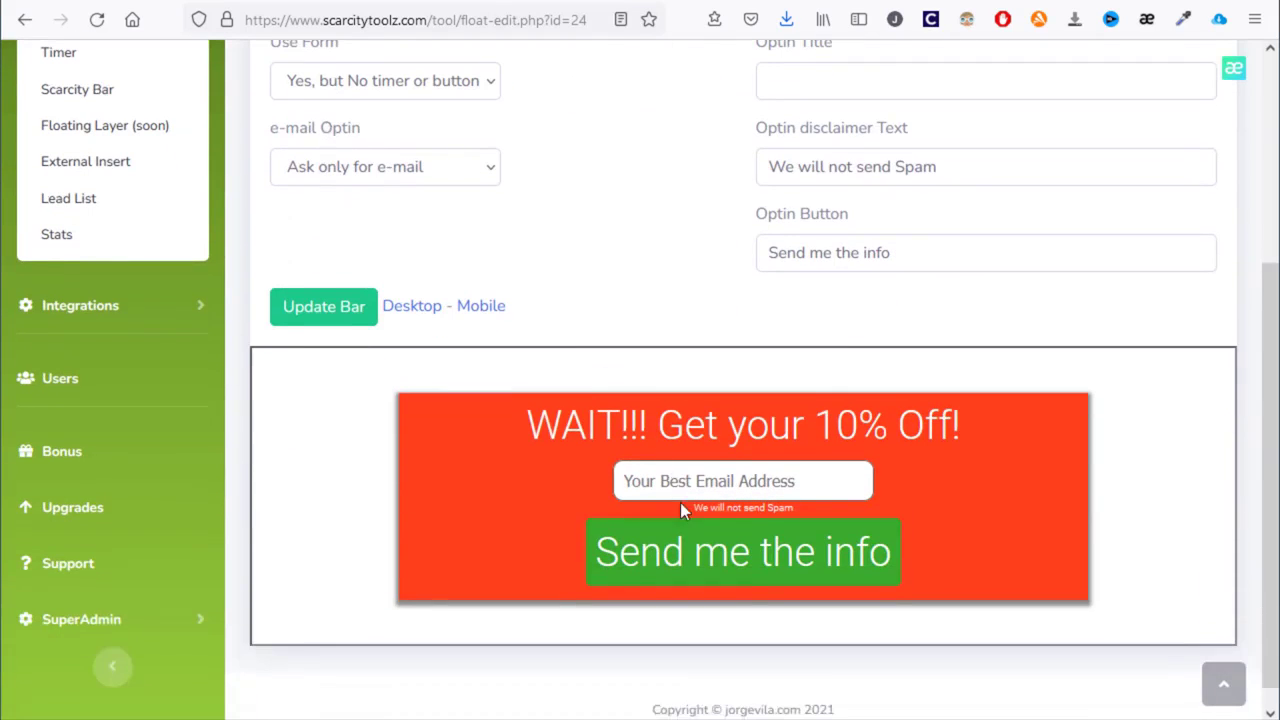
- Go to Integrations > Autoresponder to see the GetResponse integration
left_click(97, 308)
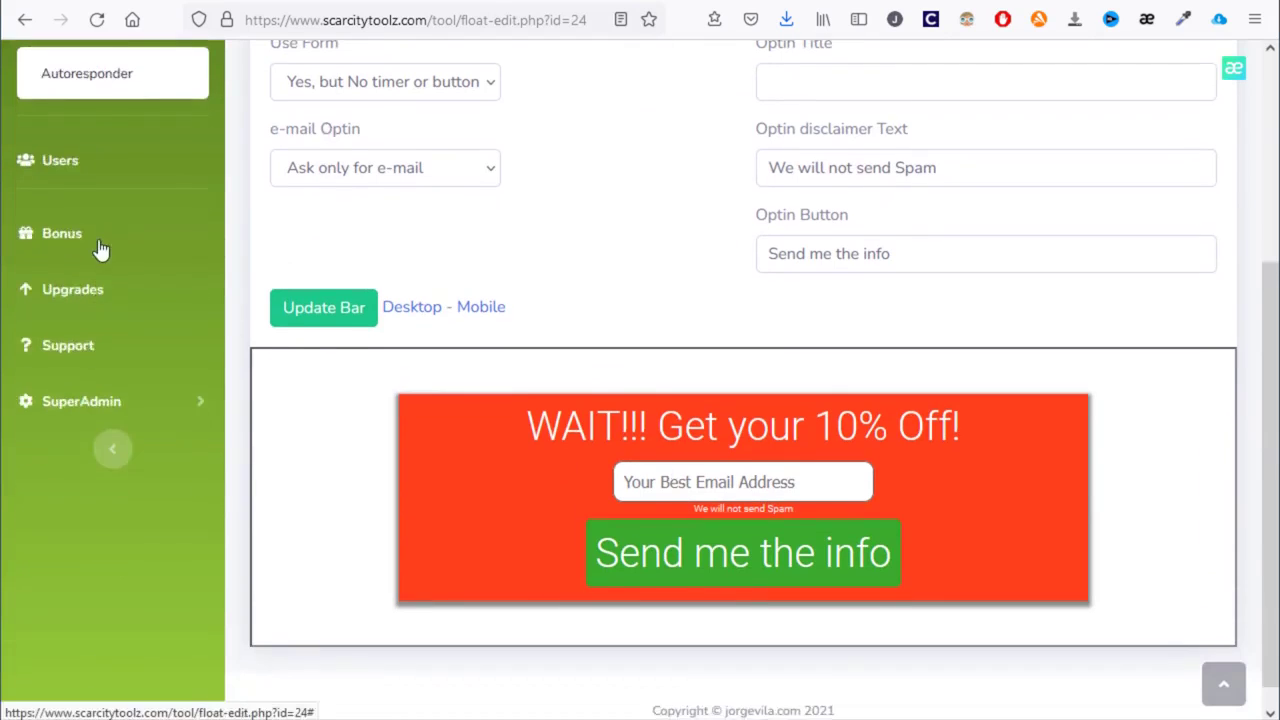
scroll(98, 260, "up", 4)
left_click(106, 286)
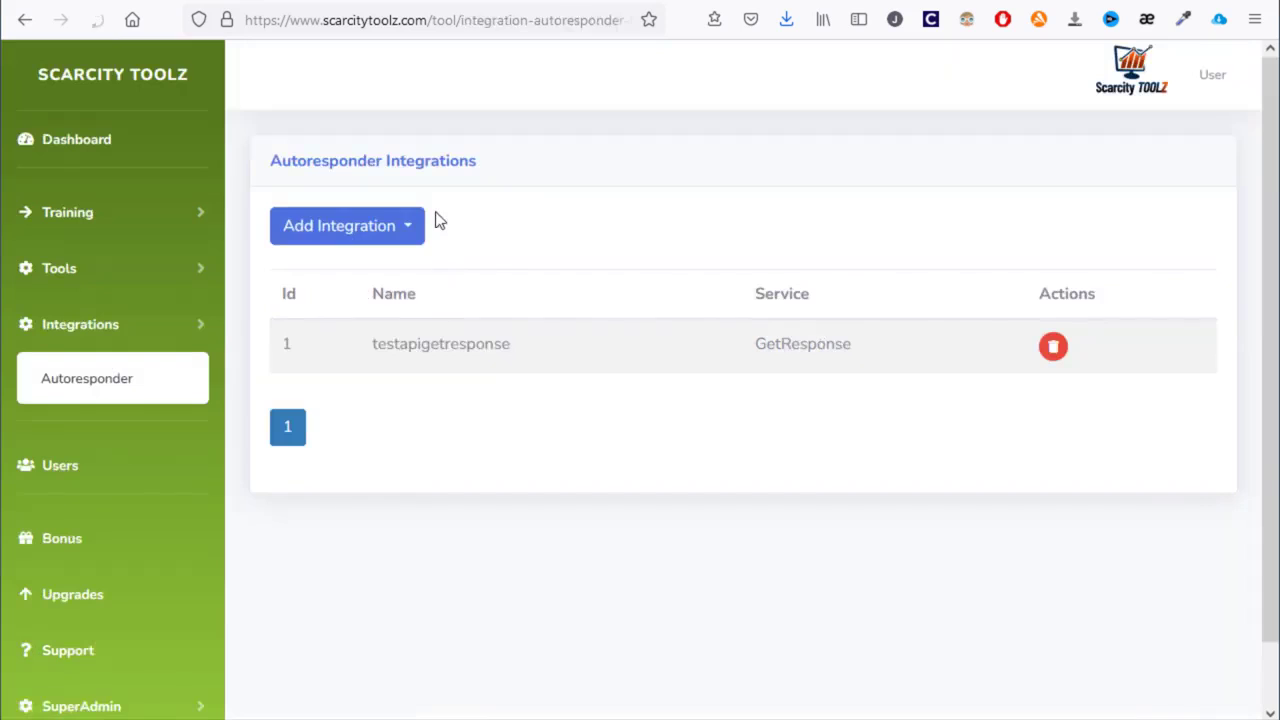
- Browse the Add Integration service list, then return to the Floating Layer list
left_click(398, 222)
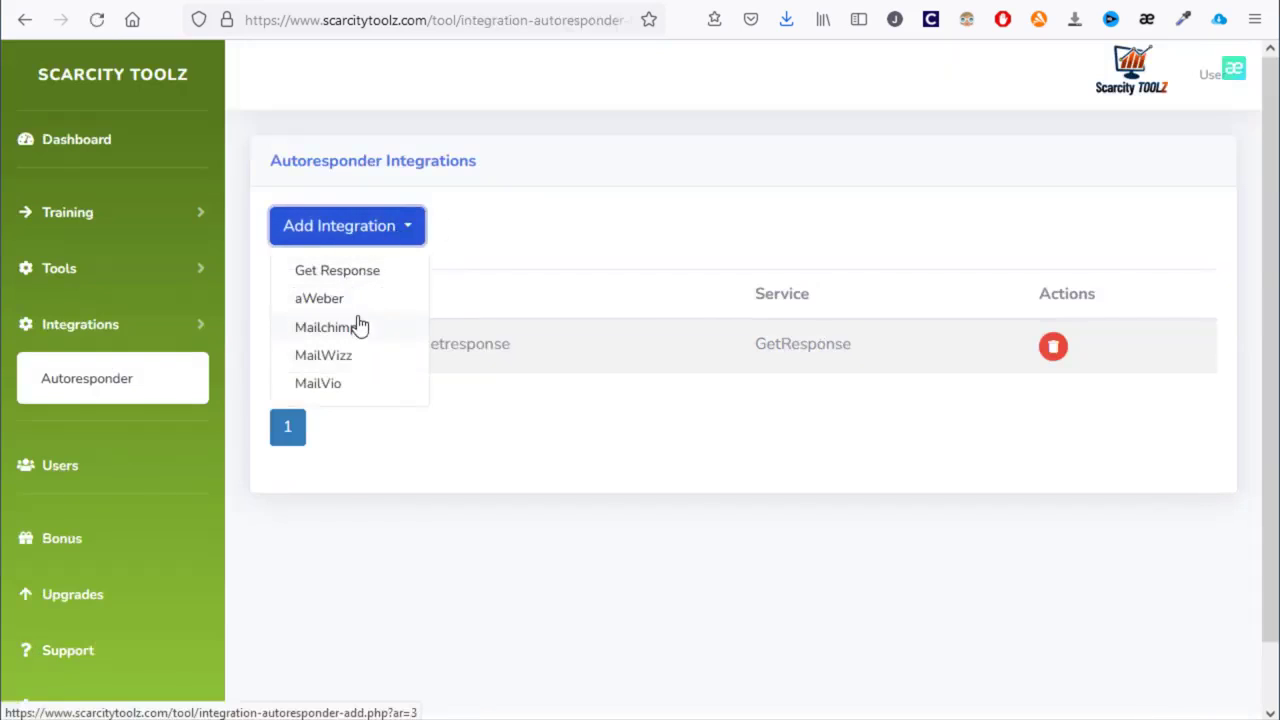
left_click(482, 265)
left_click(118, 287)
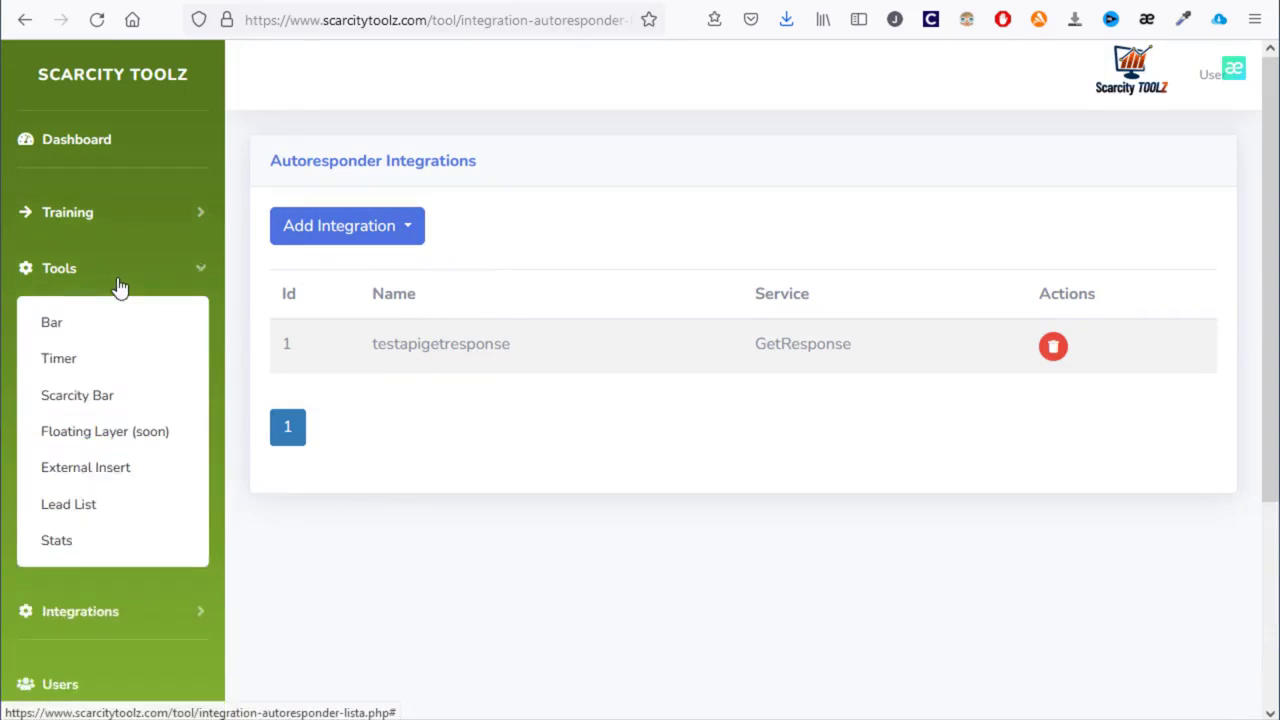
left_click(118, 438)
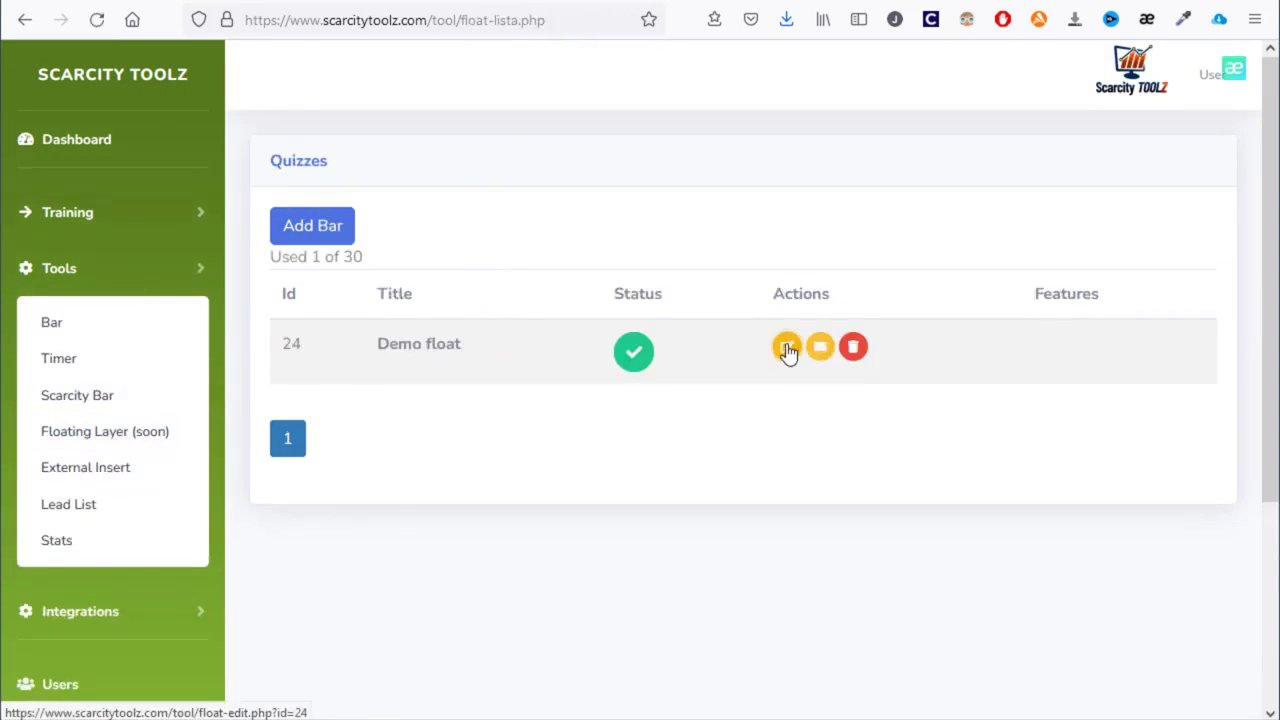
- Open Demo float and confirm Show on Exit Intent in its Style settings, unchanged
left_click(786, 347)
scroll(600, 290, "down", 2)
left_click(463, 95)
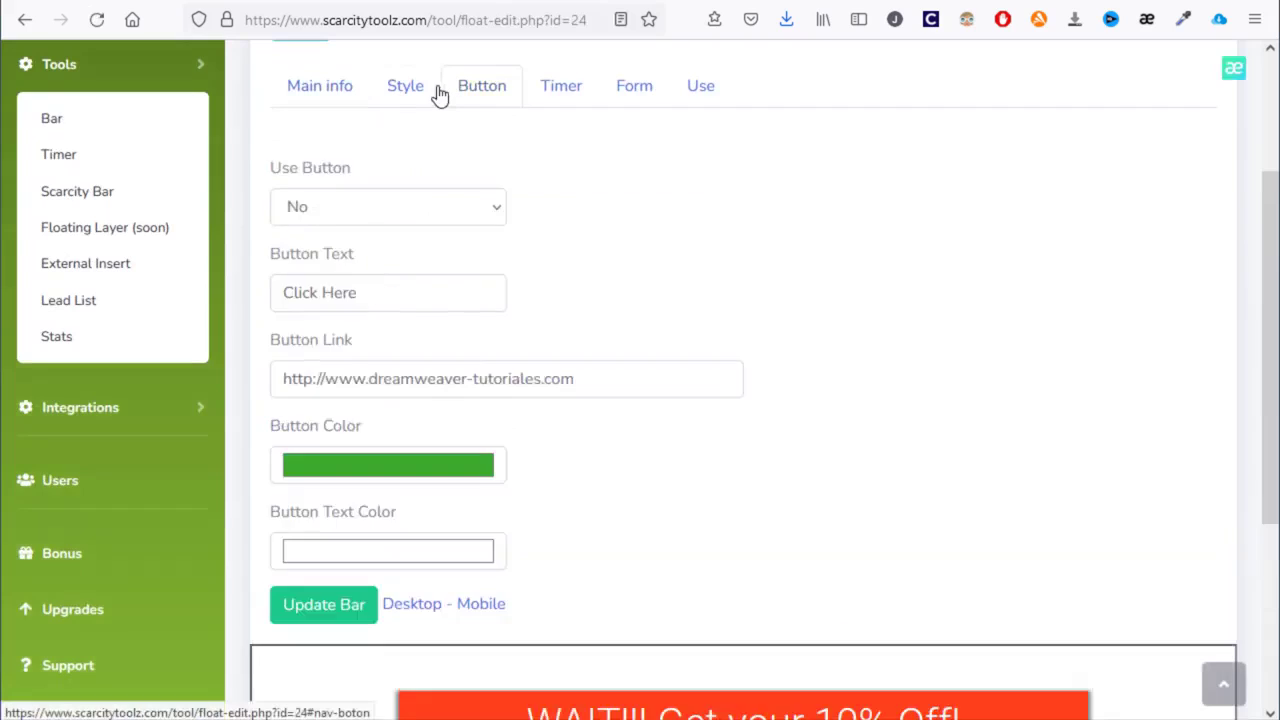
left_click(430, 90)
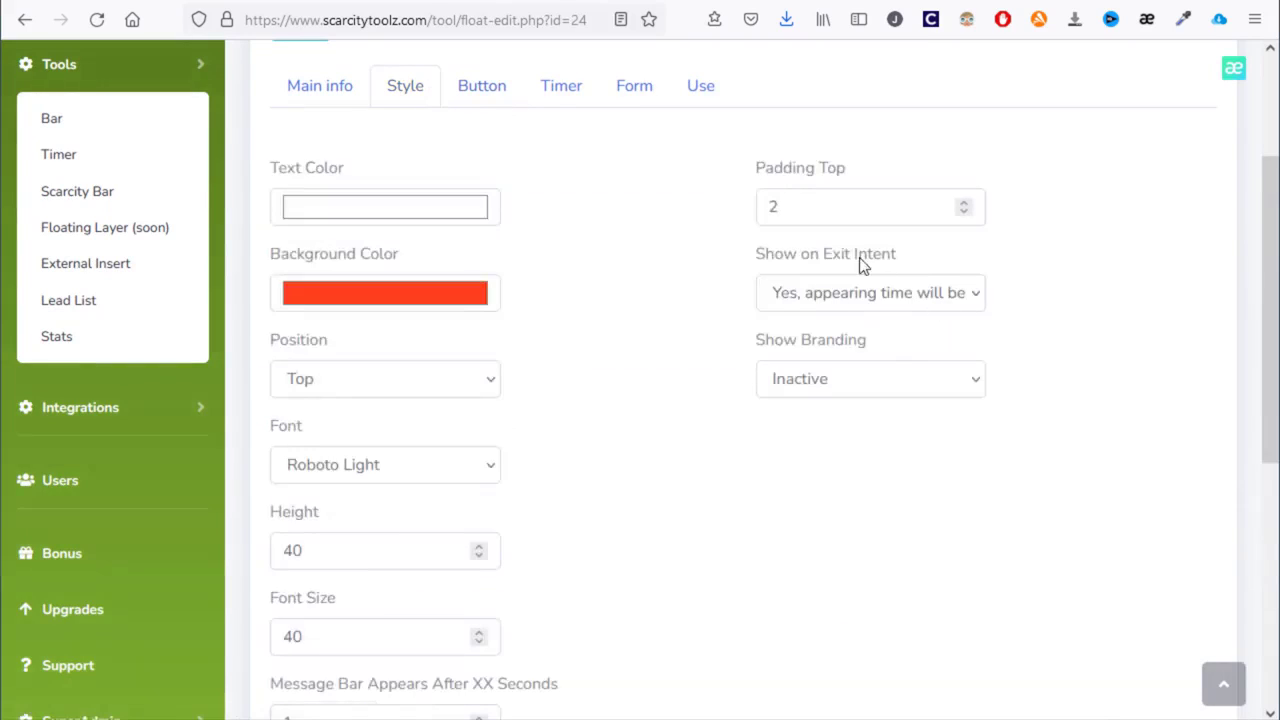
left_click(908, 305)
left_click(764, 262)
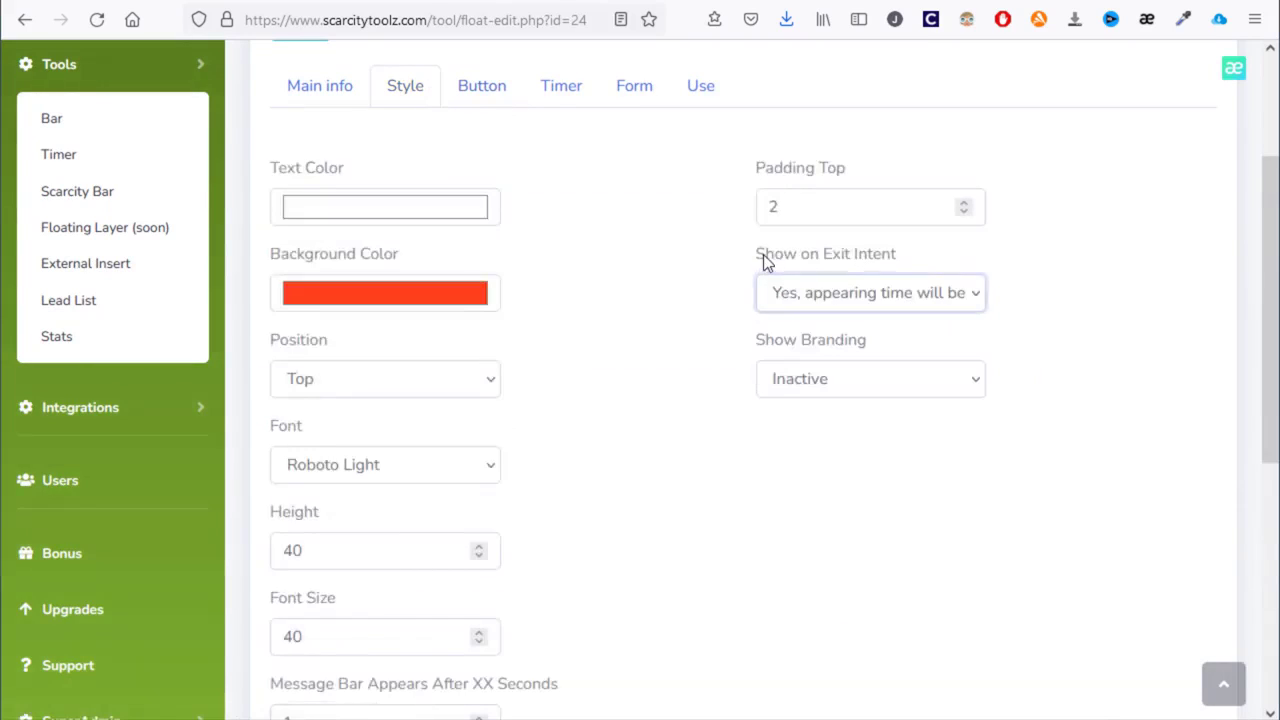
- Select the popup's embed script on the Use tab and save with Update Bar
left_click(485, 98)
scroll(690, 390, "down", 3)
scroll(580, 361, "up", 5)
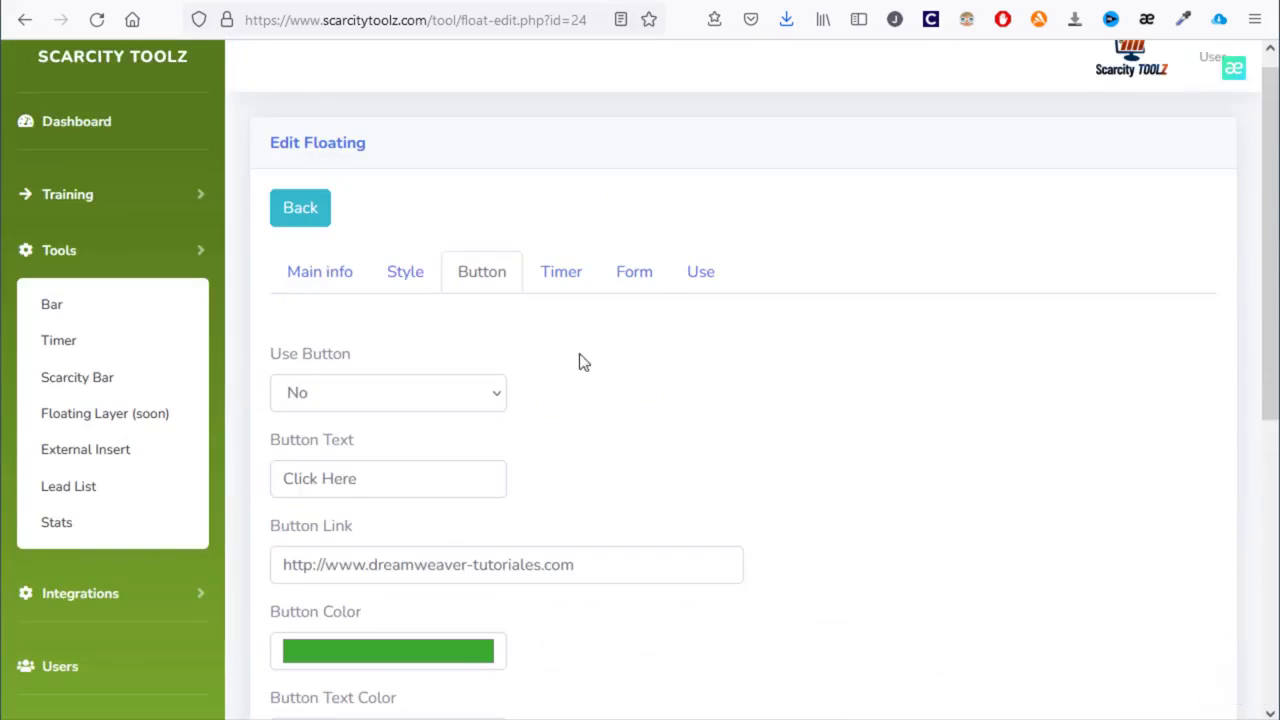
scroll(600, 395, "down", 3)
scroll(630, 463, "up", 3)
scroll(627, 461, "down", 5)
scroll(627, 461, "up", 5)
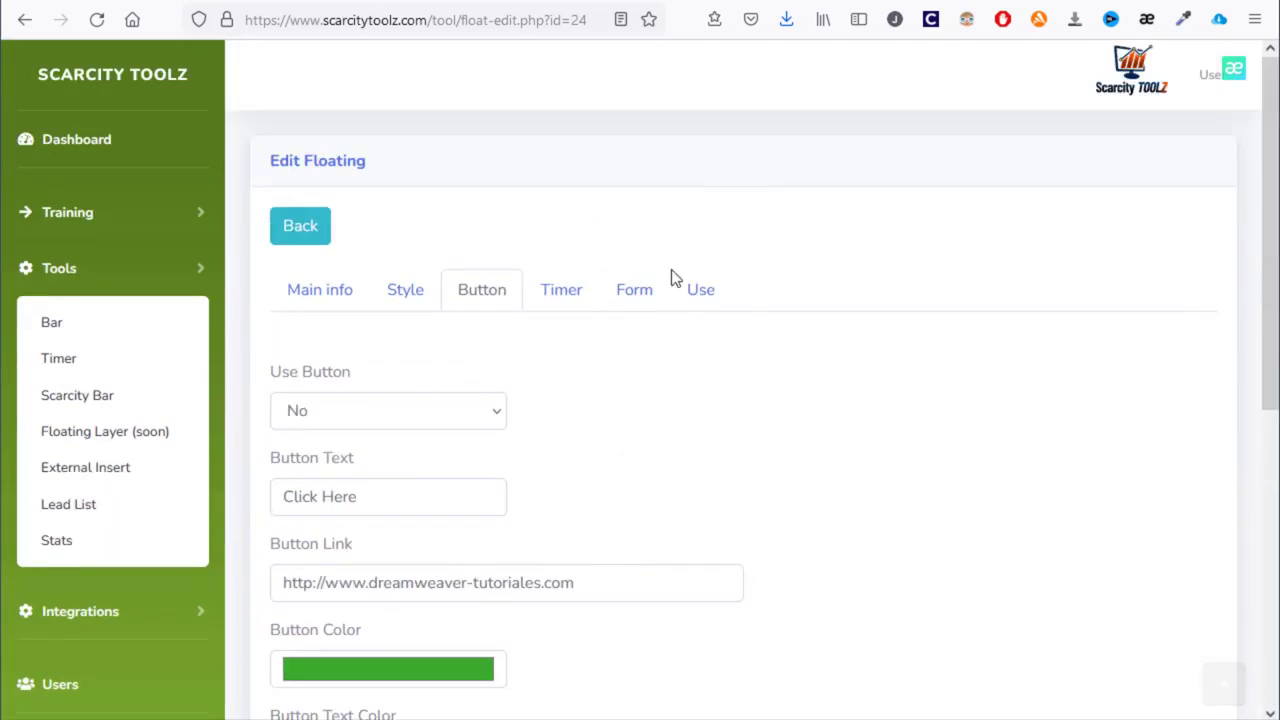
left_click(705, 293)
left_click_drag(868, 445, 262, 426)
key("ctrl+c")
left_click(343, 510)
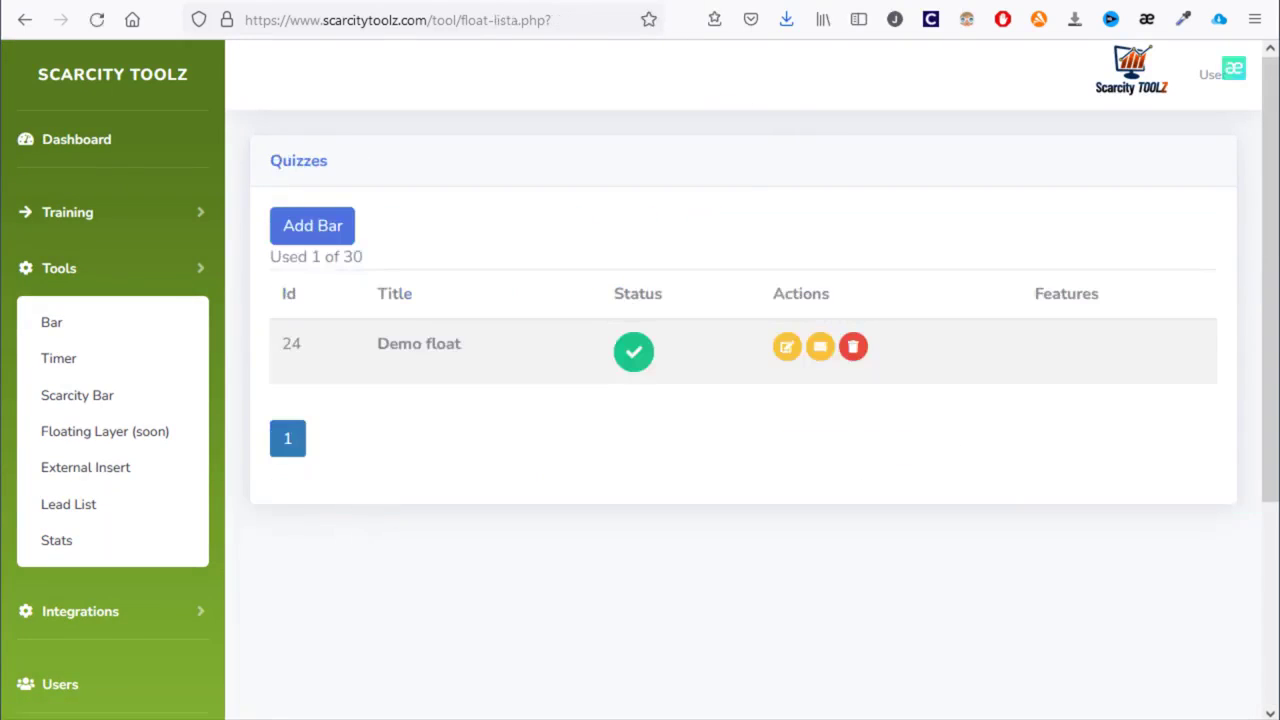
- Undo the logo swap, paste the floatviewer script after <body>, save index.html, and reload Firefox
key("alt+Tab")
key("ctrl+z")
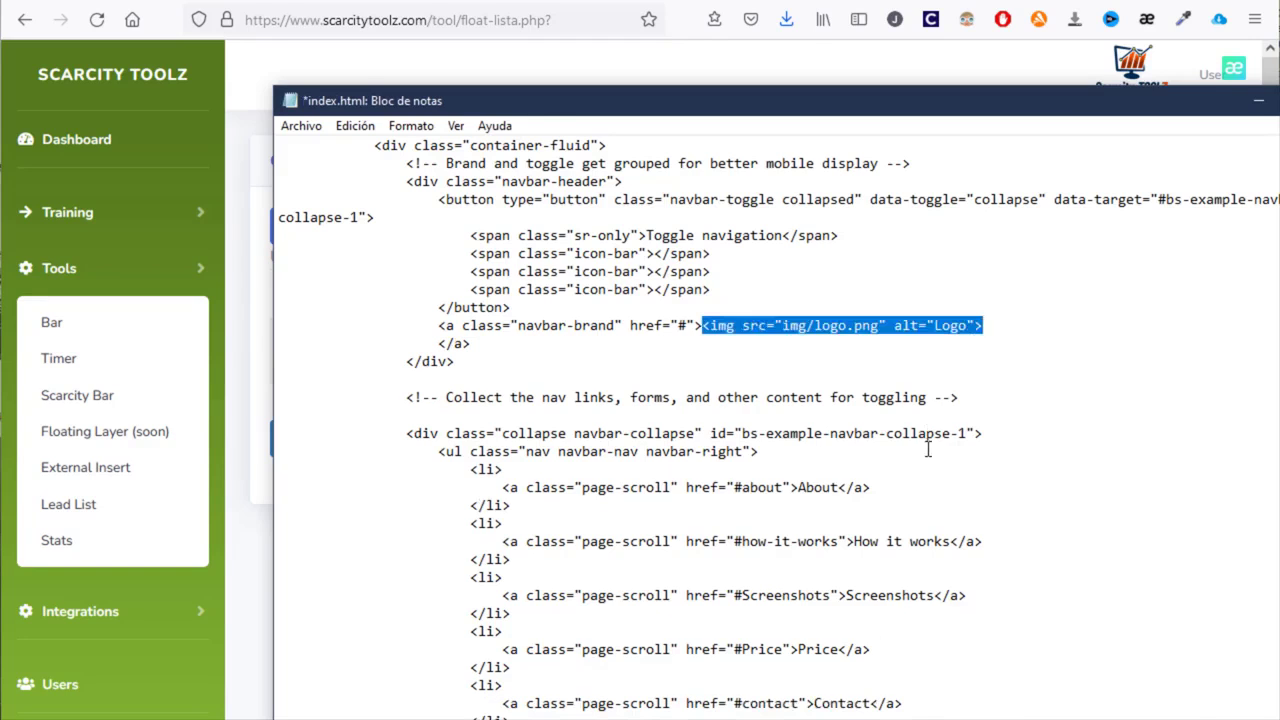
scroll(928, 450, "up", 10)
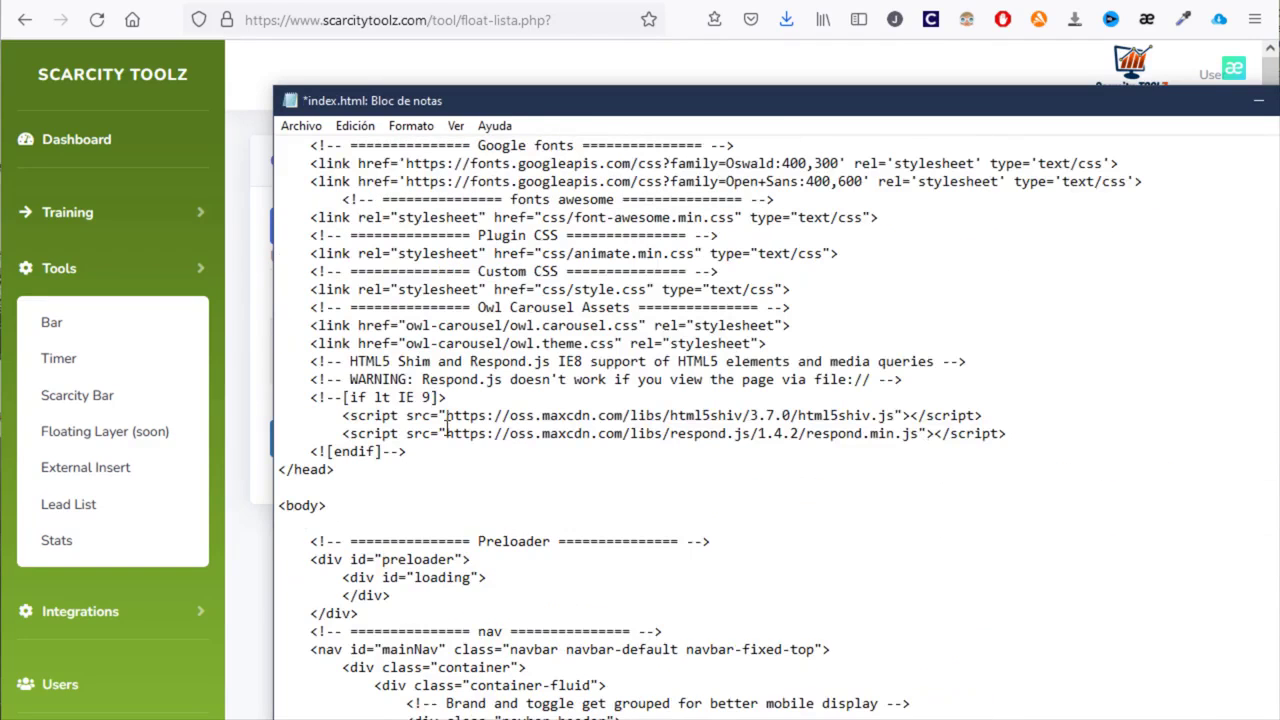
key("ctrl+v")
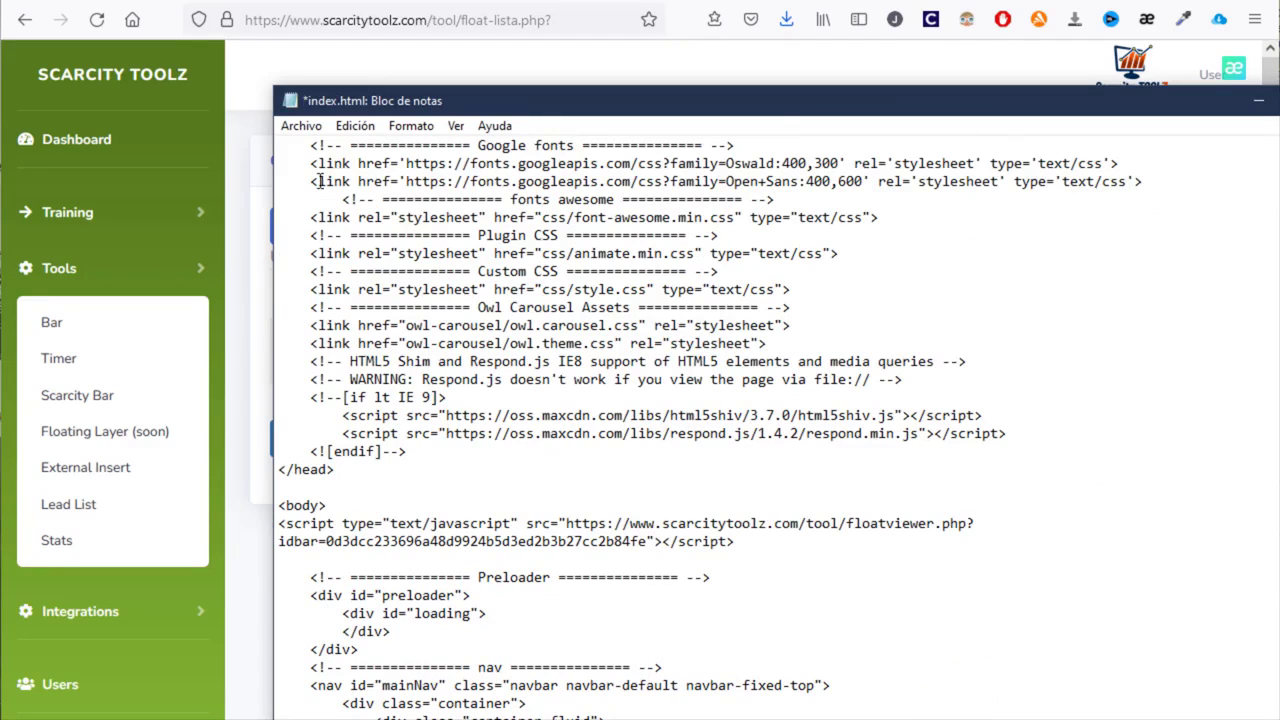
key("ctrl+s")
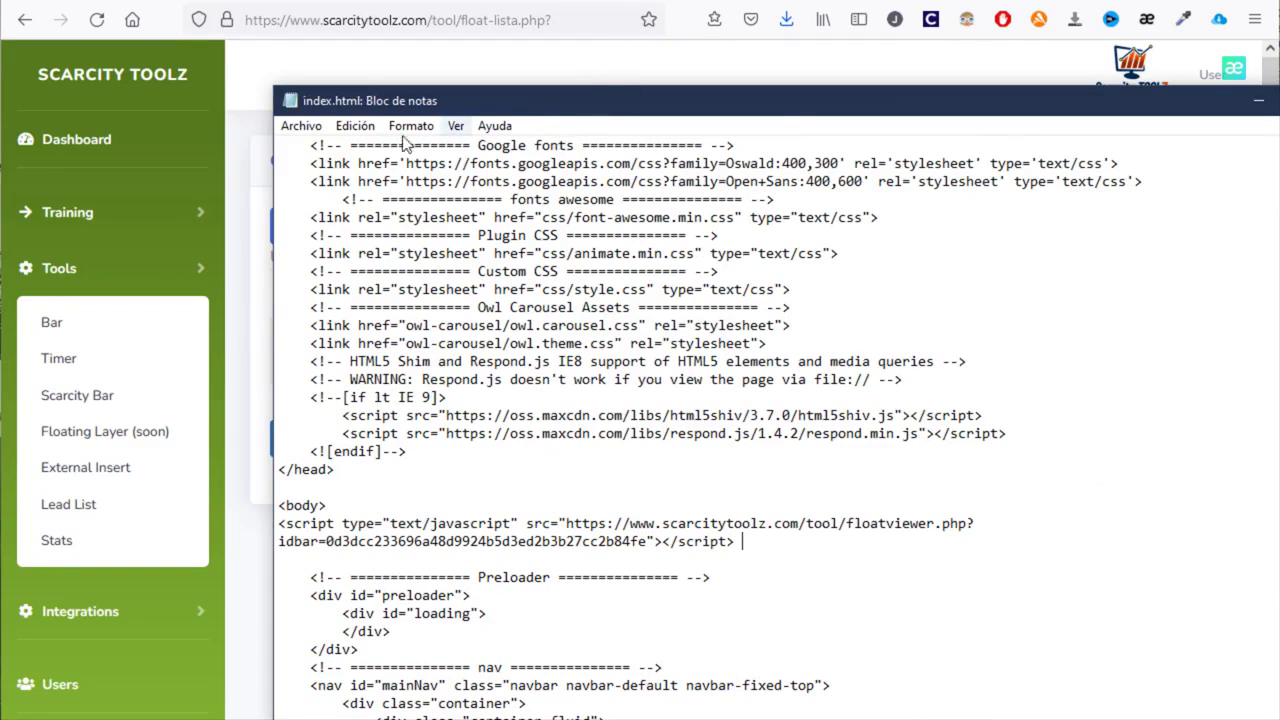
left_click(301, 126)
left_click(330, 215)
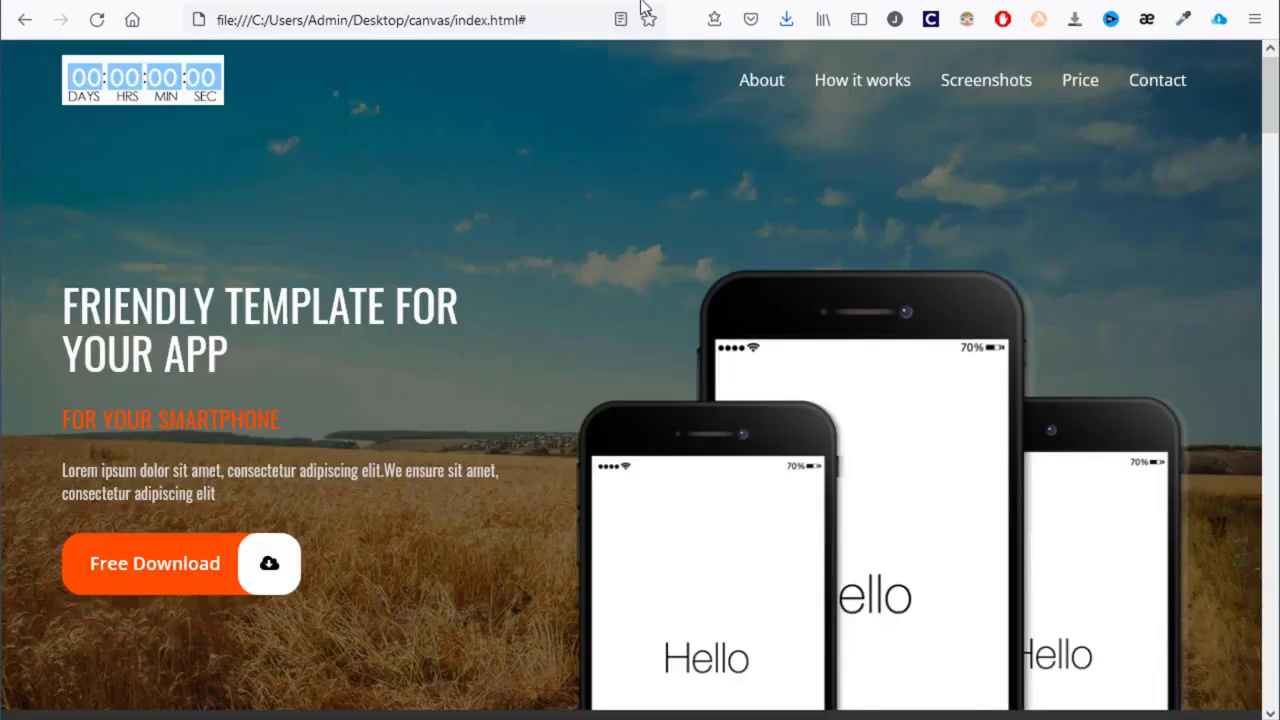
key("F5")
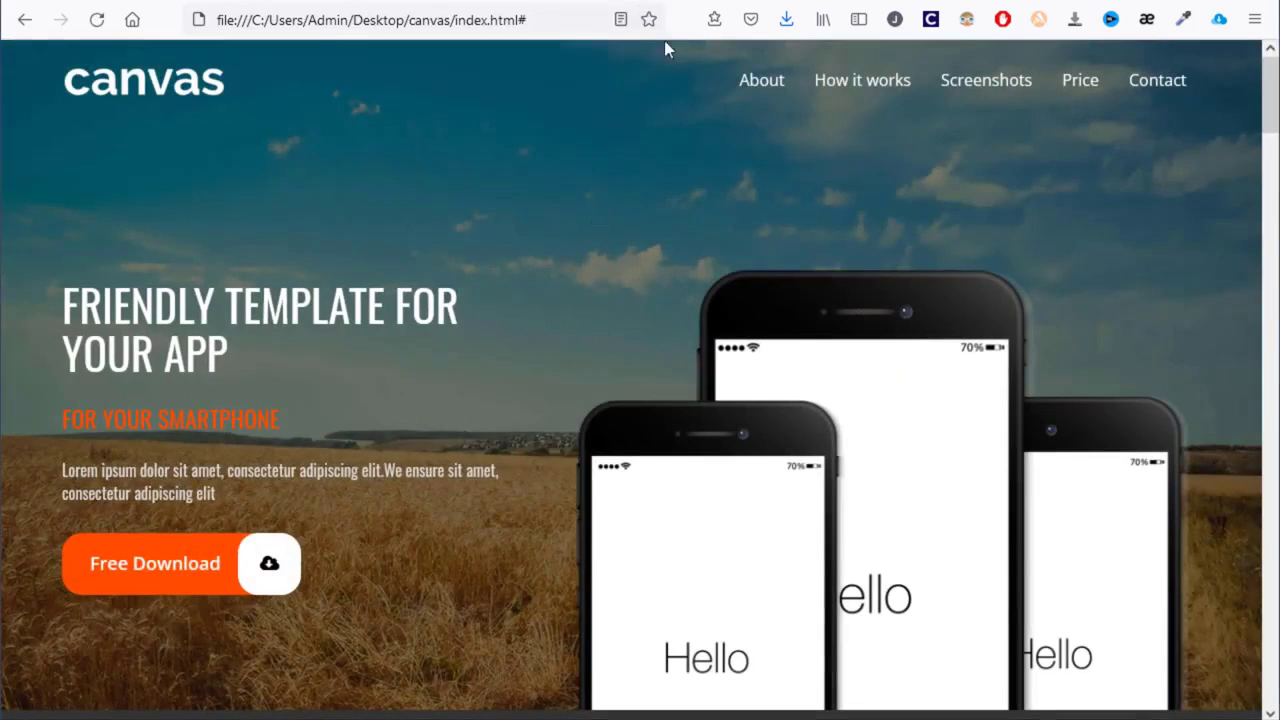
- Trigger the 10% off exit popup and enter an e-mail address in its e-mail field
mouse_move(688, 8)
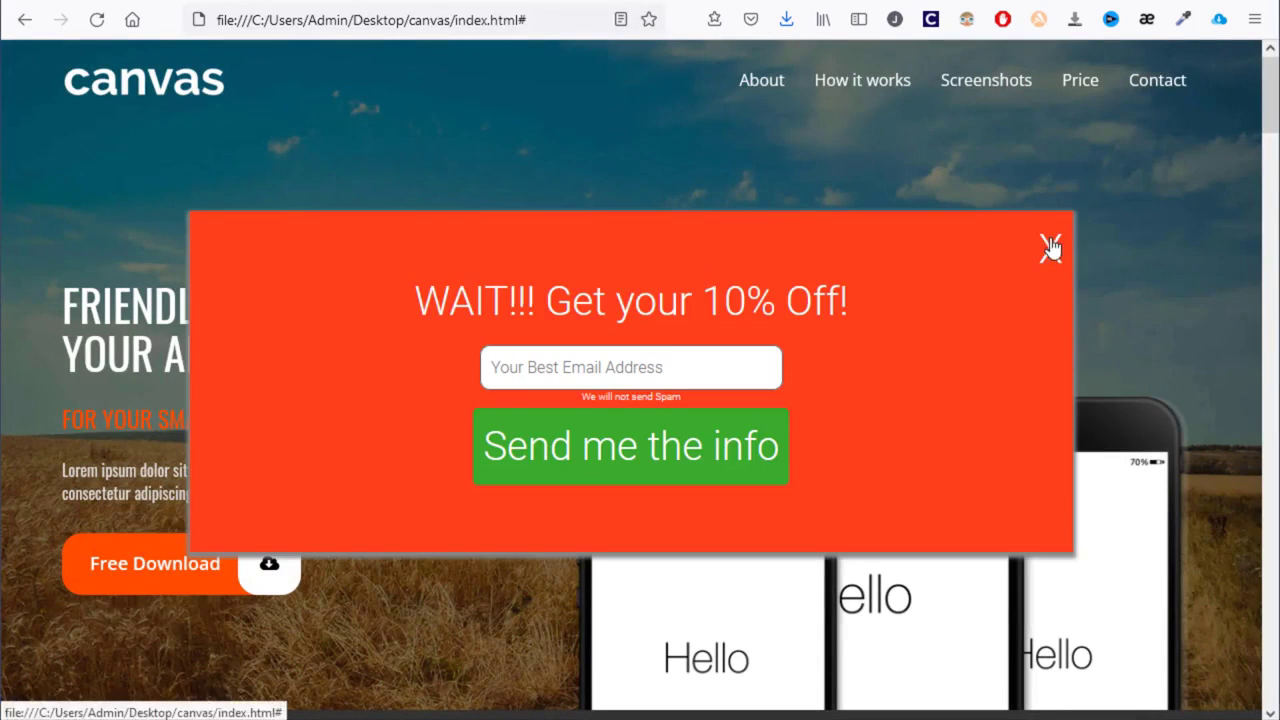
left_click(618, 376)
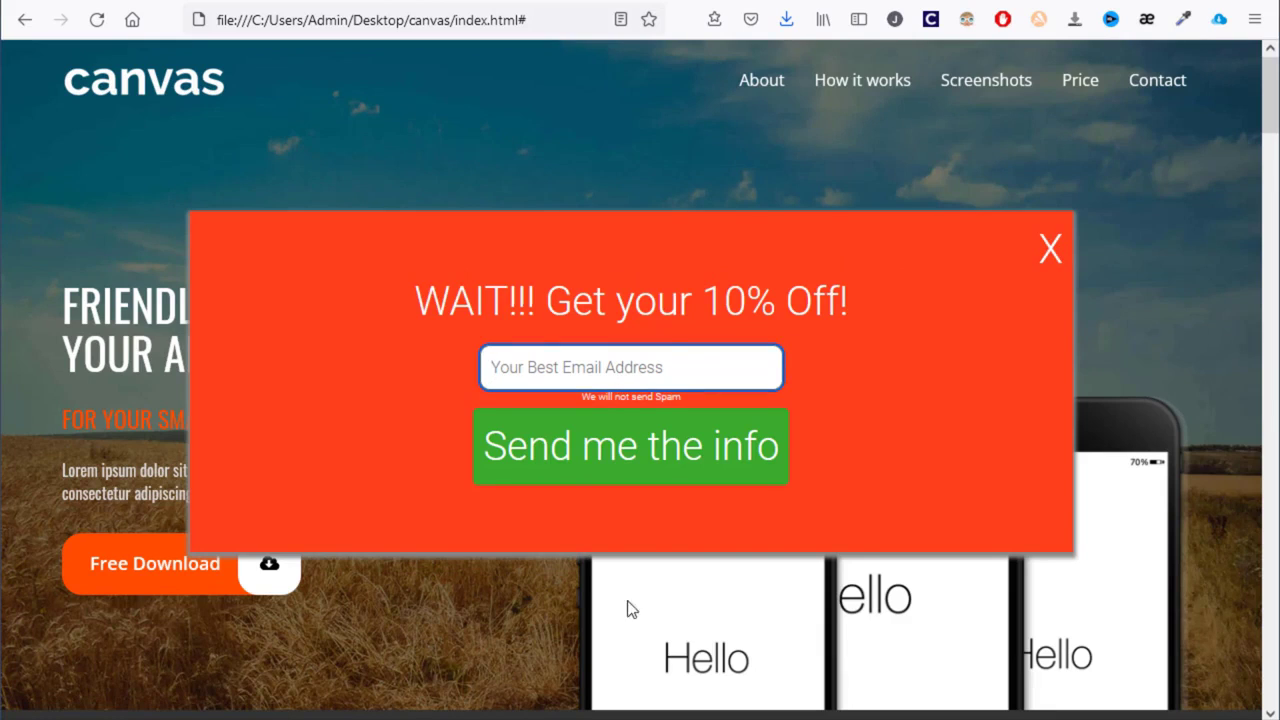
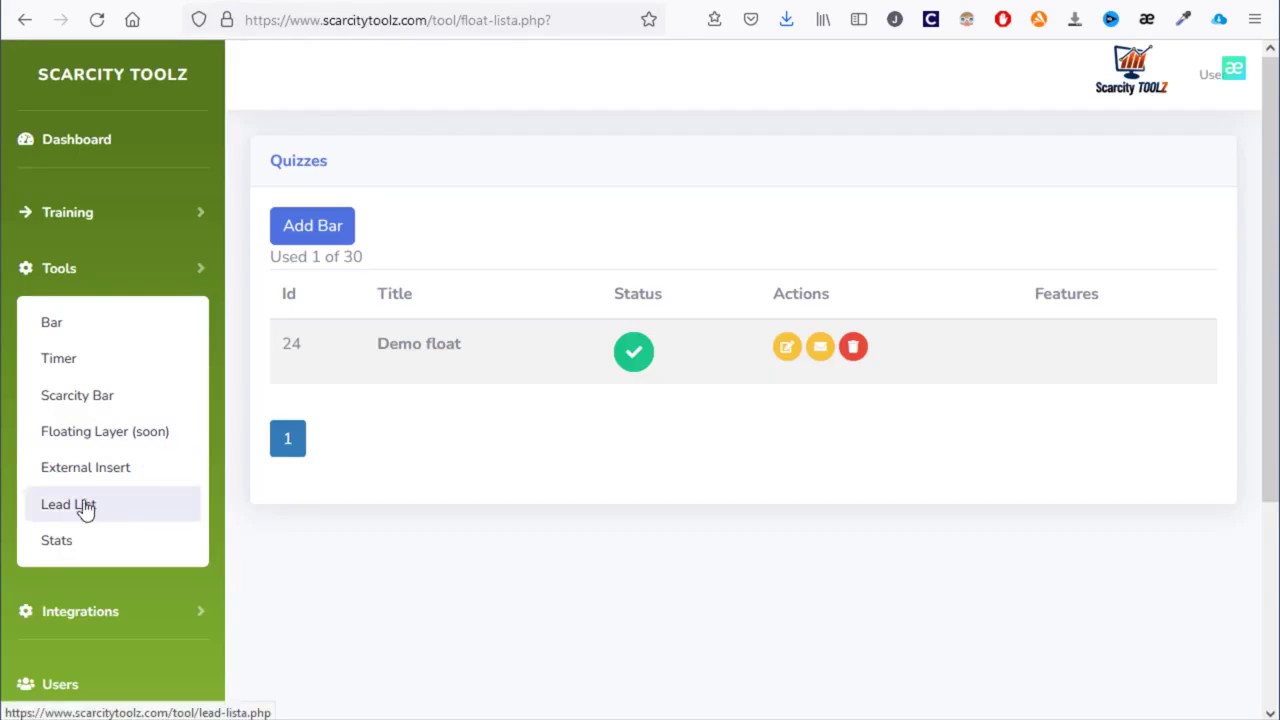
- Scroll through the Lead List's per-bar lead counts, then show the External Insert list
left_click(72, 515)
scroll(680, 355, "down", 2)
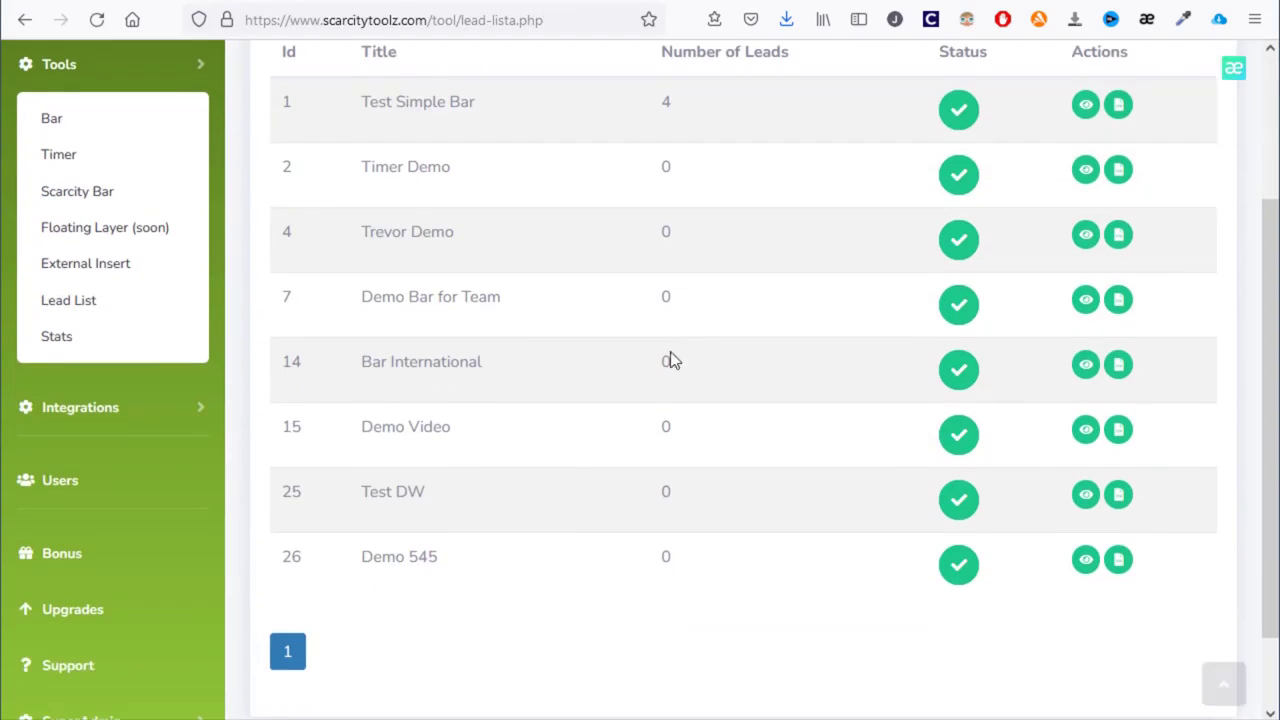
scroll(487, 257, "up", 2)
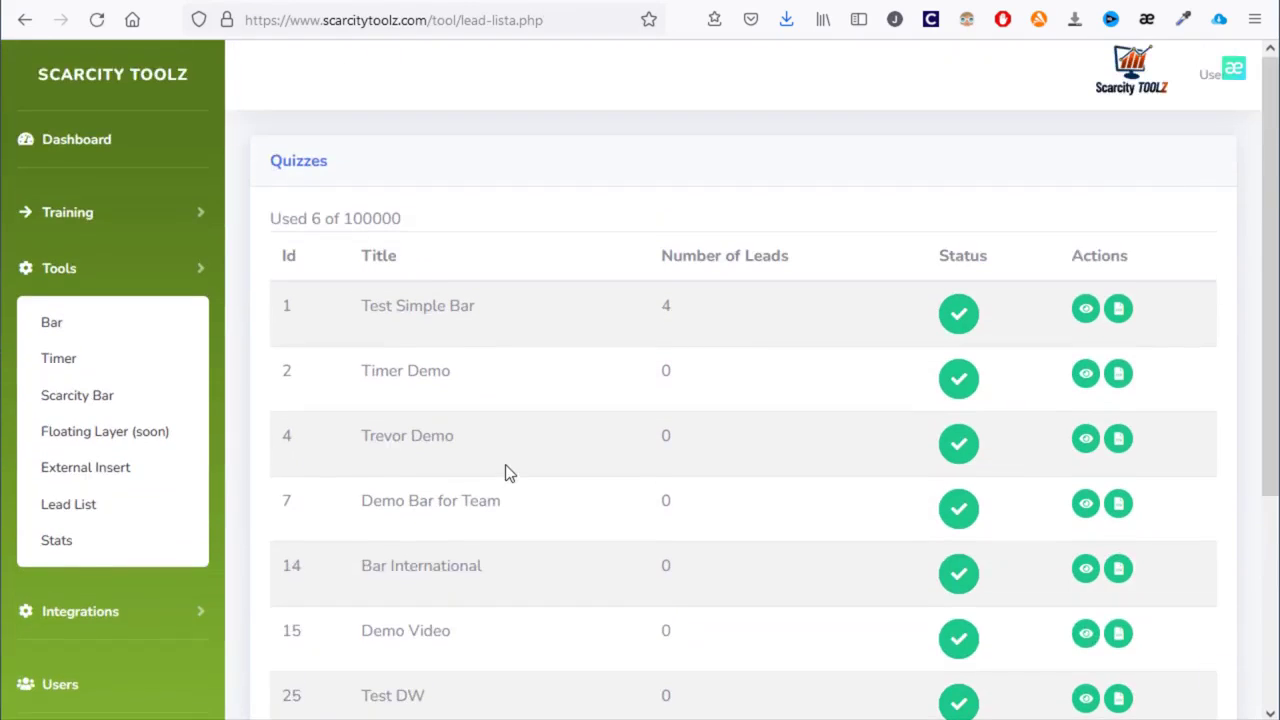
left_click(121, 472)
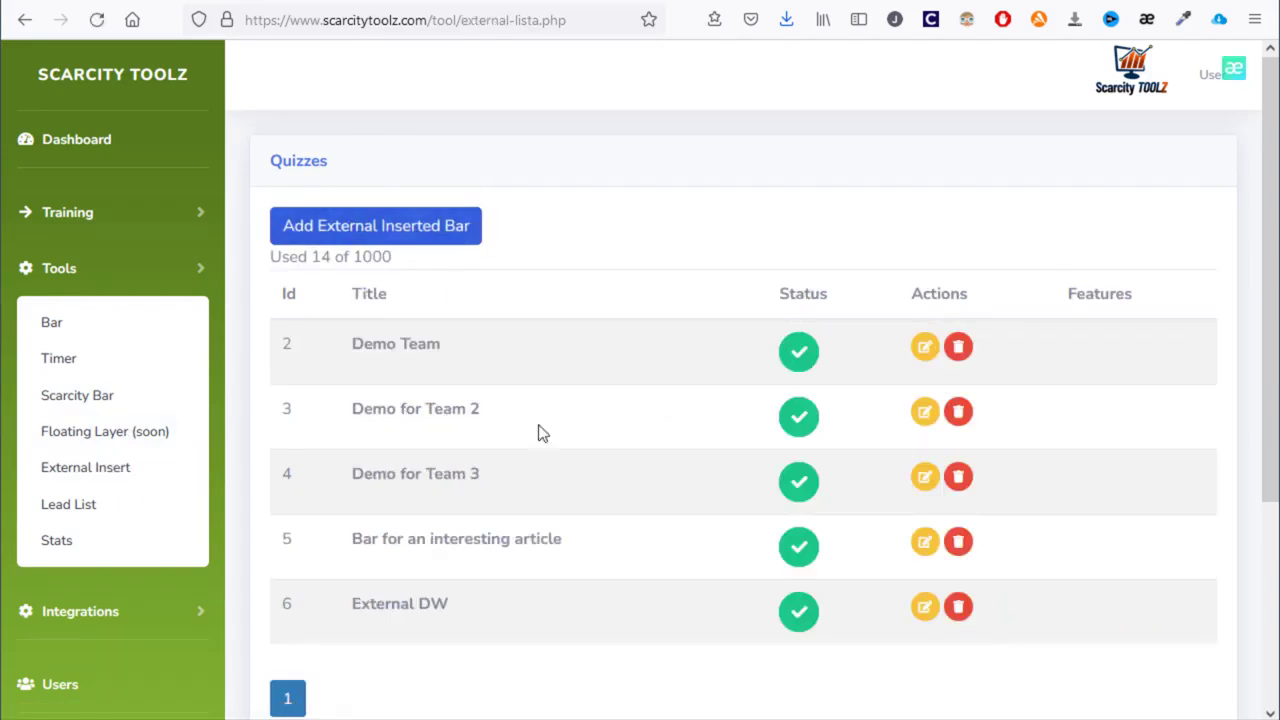
- Replace External DW's external link with the 40defiebre SEO article's web address
left_click(924, 608)
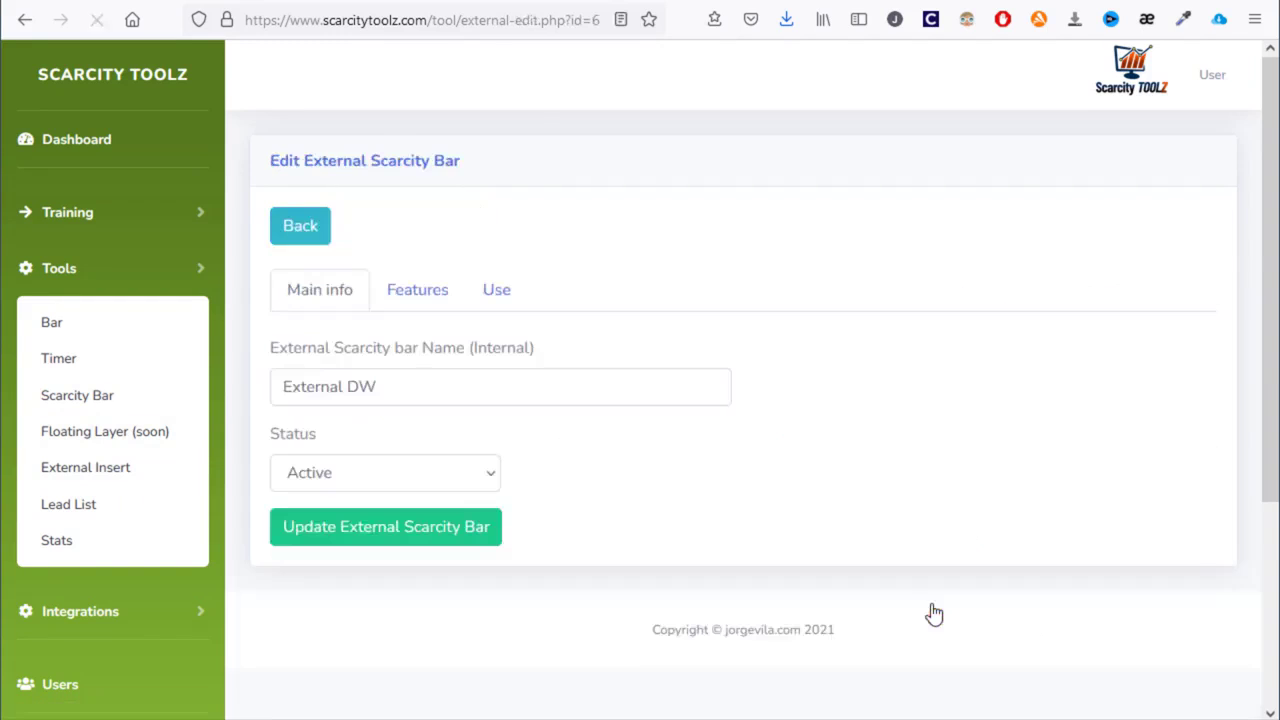
left_click(417, 295)
left_click(562, 411)
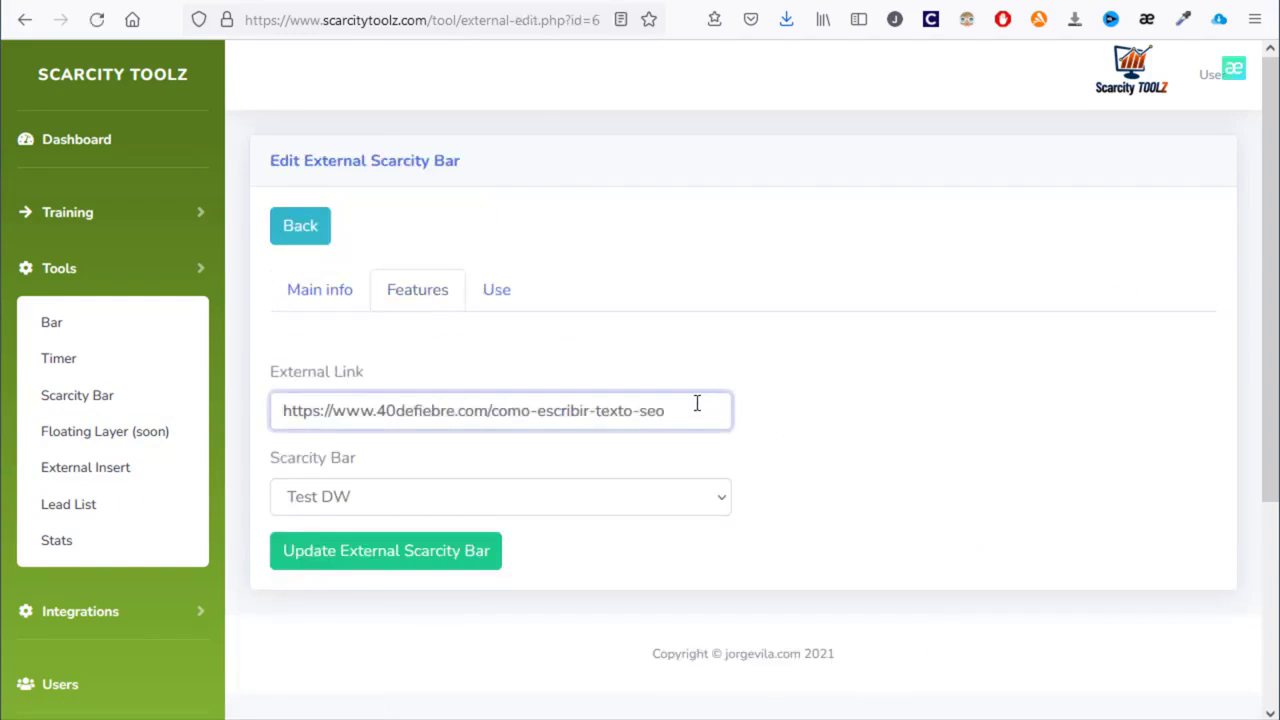
key("ctrl+a")
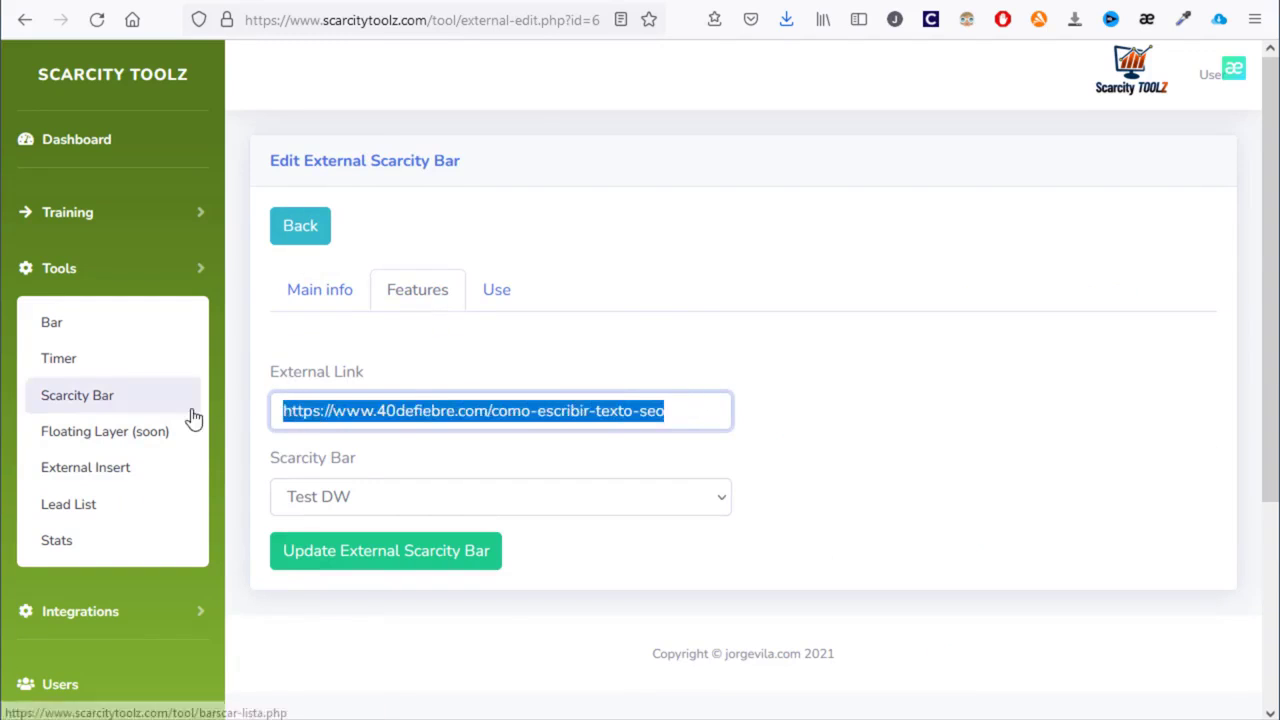
left_click(640, 1)
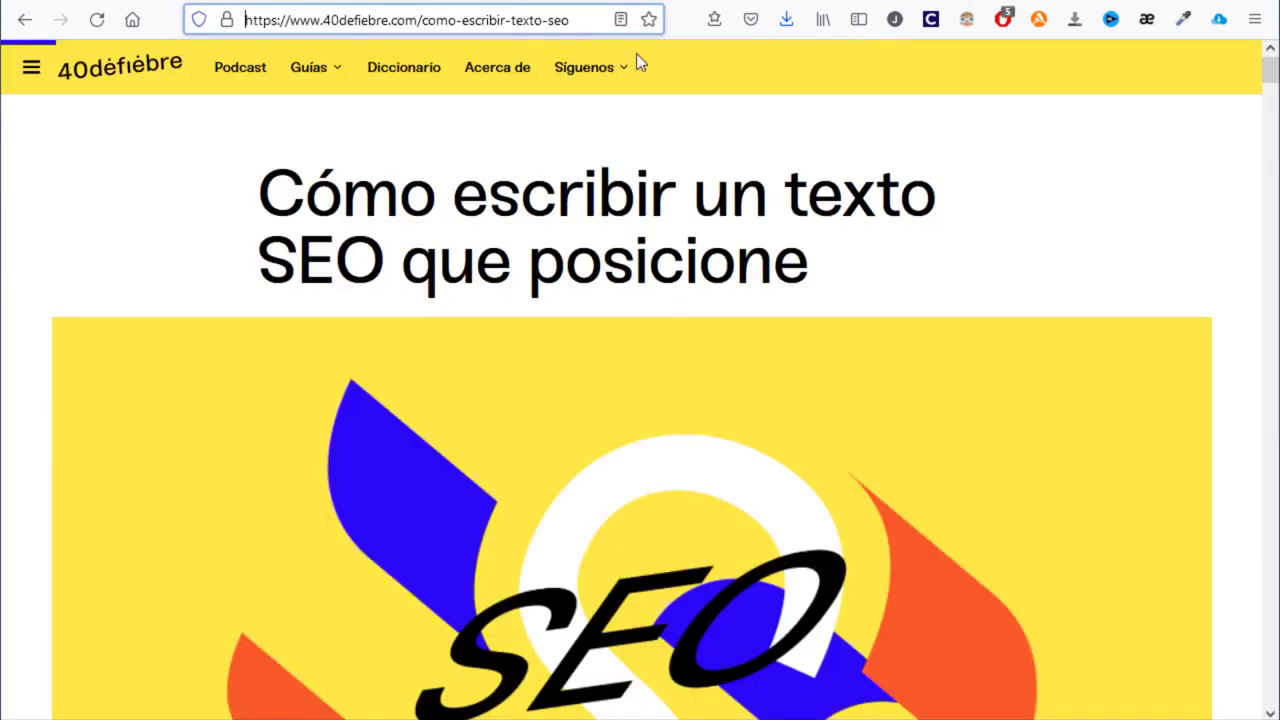
left_click(534, 21)
key("ctrl+a")
key("ctrl+c")
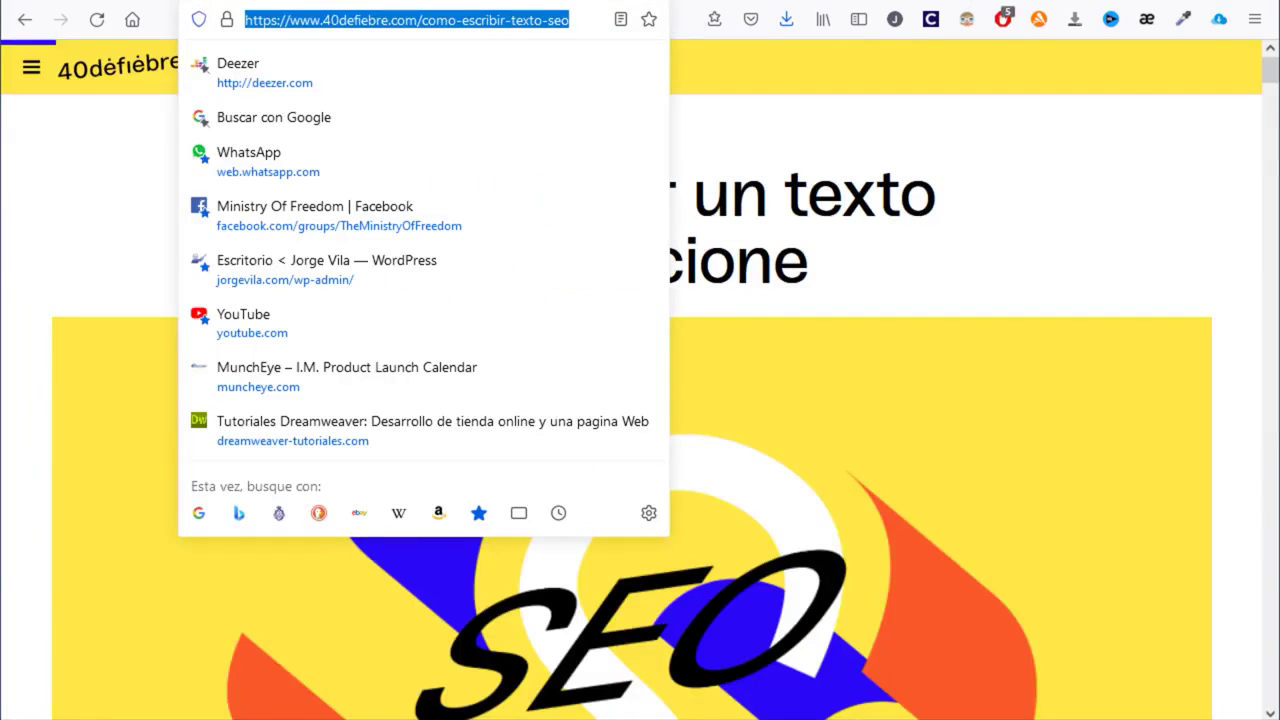
left_click(430, 1)
left_click_drag(699, 417, 175, 409)
key("ctrl+v")
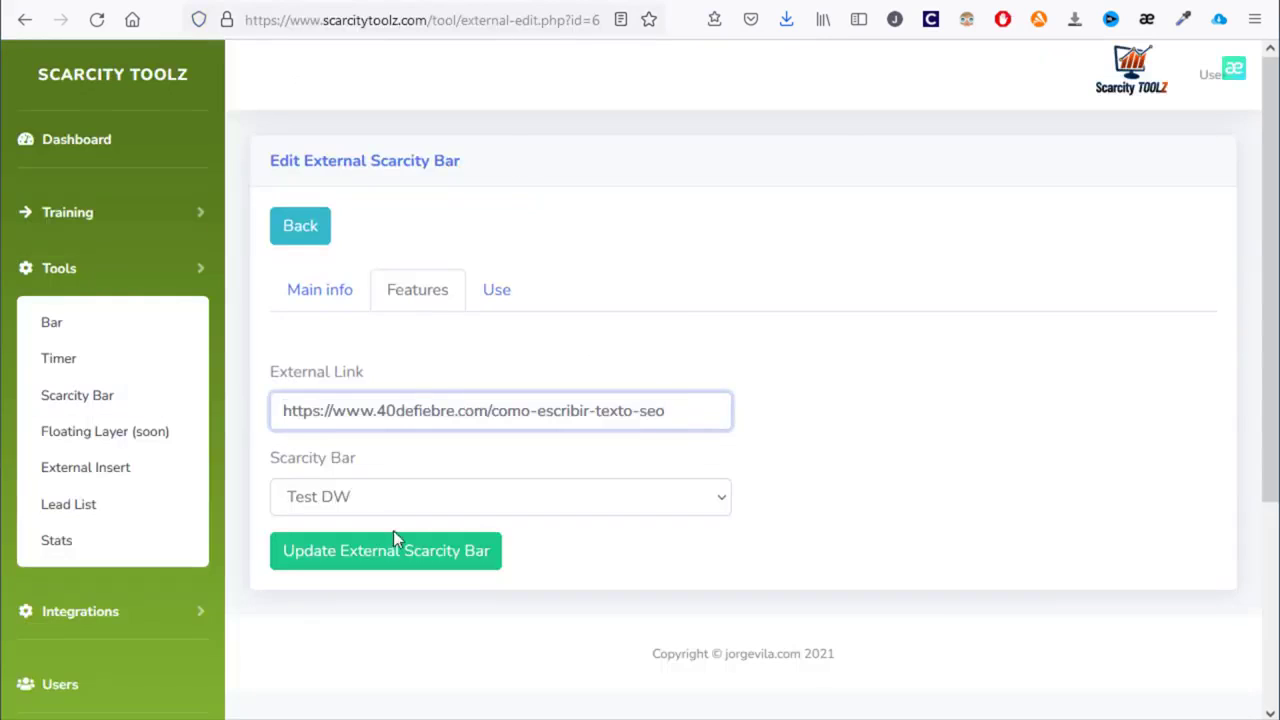
- Keep Test DW as the attached bar and save the External DW external bar
left_click(420, 500)
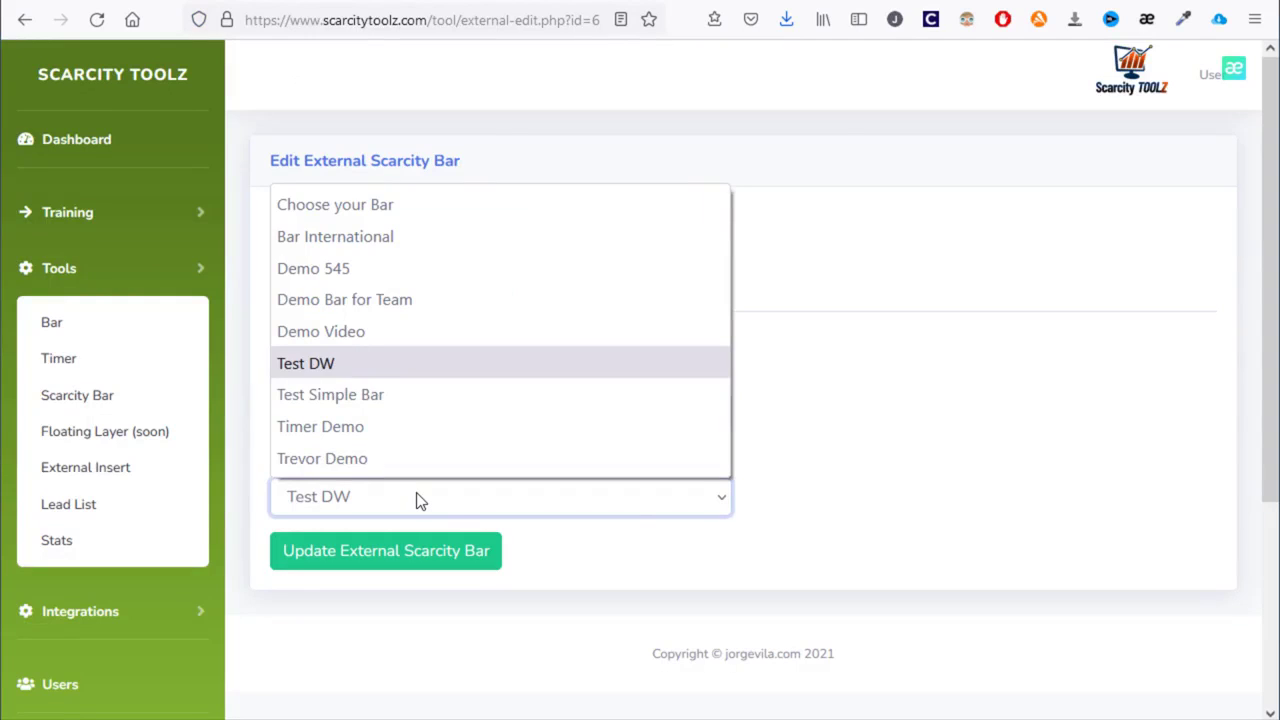
left_click(896, 474)
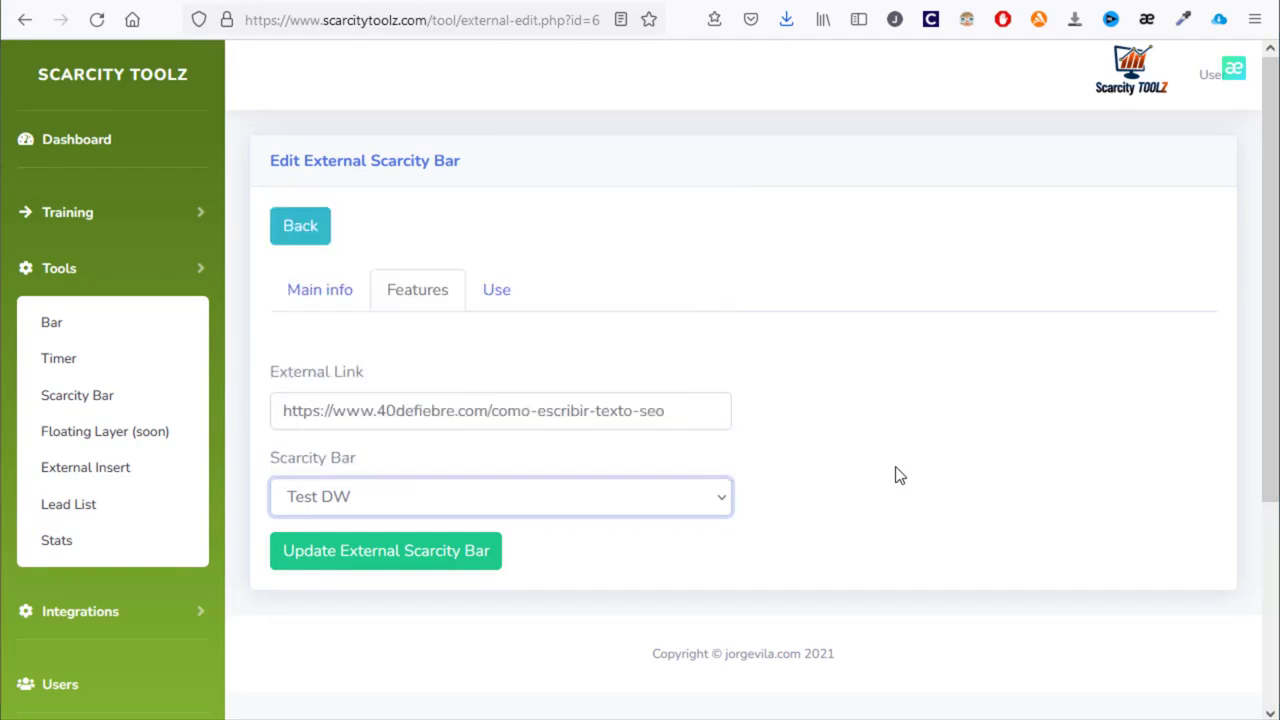
left_click(440, 555)
- Copy External DW's share link and load it in a new browser tab
scroll(1010, 447, "down", 3)
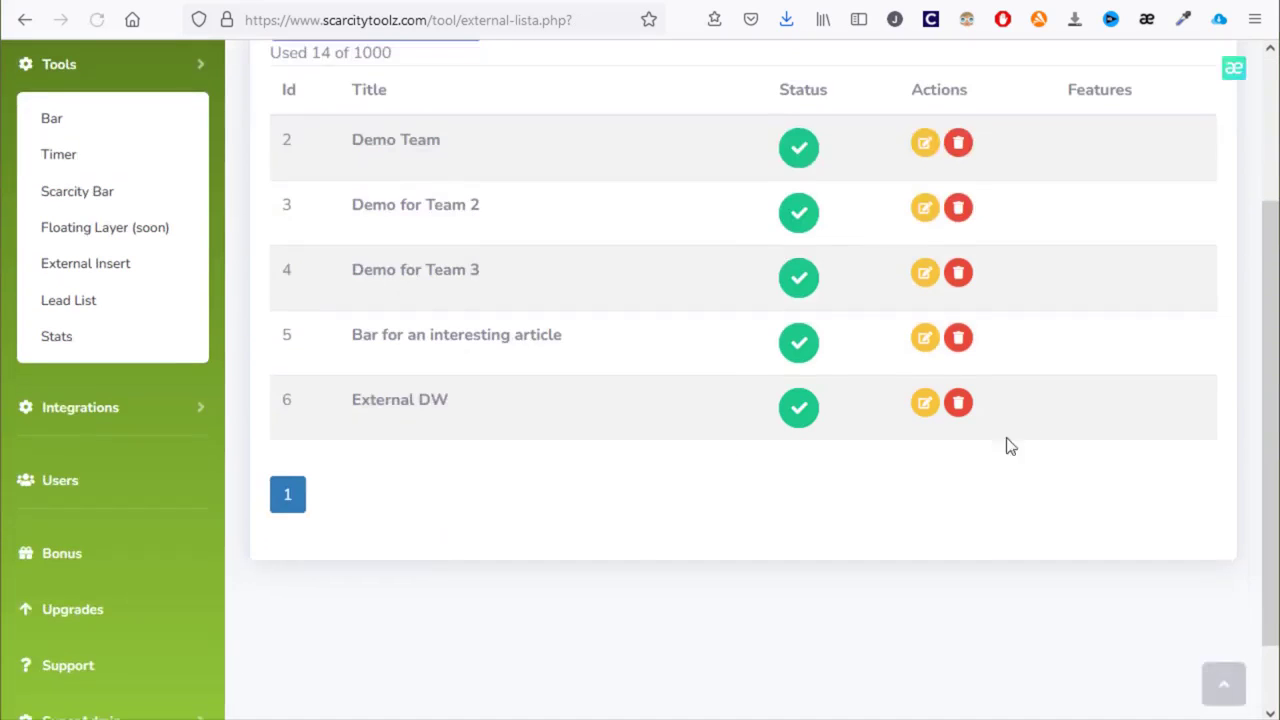
left_click(926, 410)
left_click(497, 290)
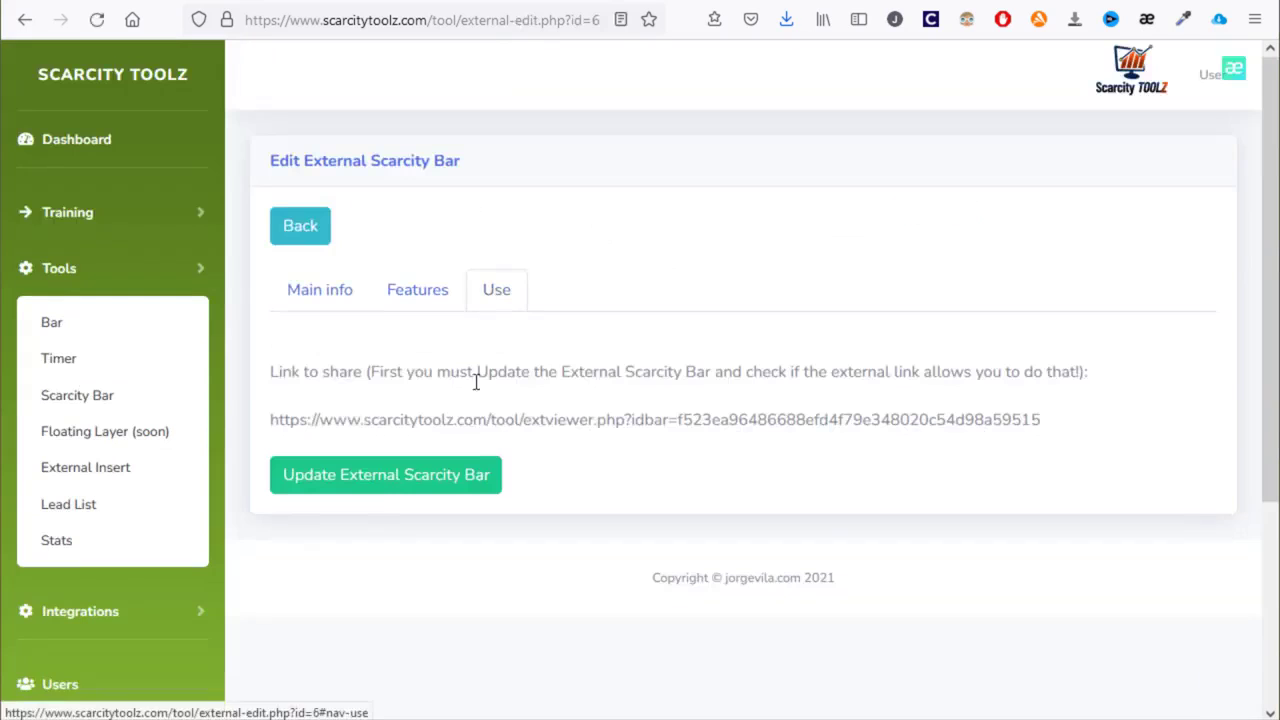
triple_click(458, 420)
key("ctrl+c")
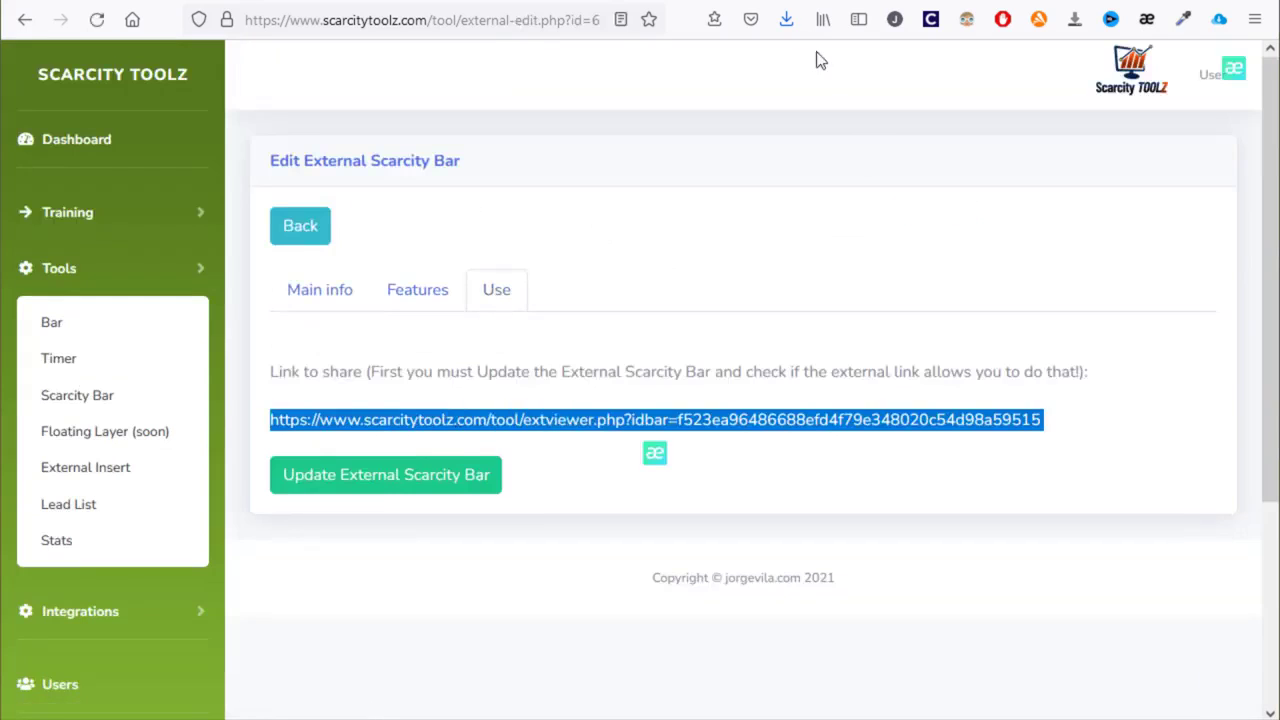
key("ctrl+t")
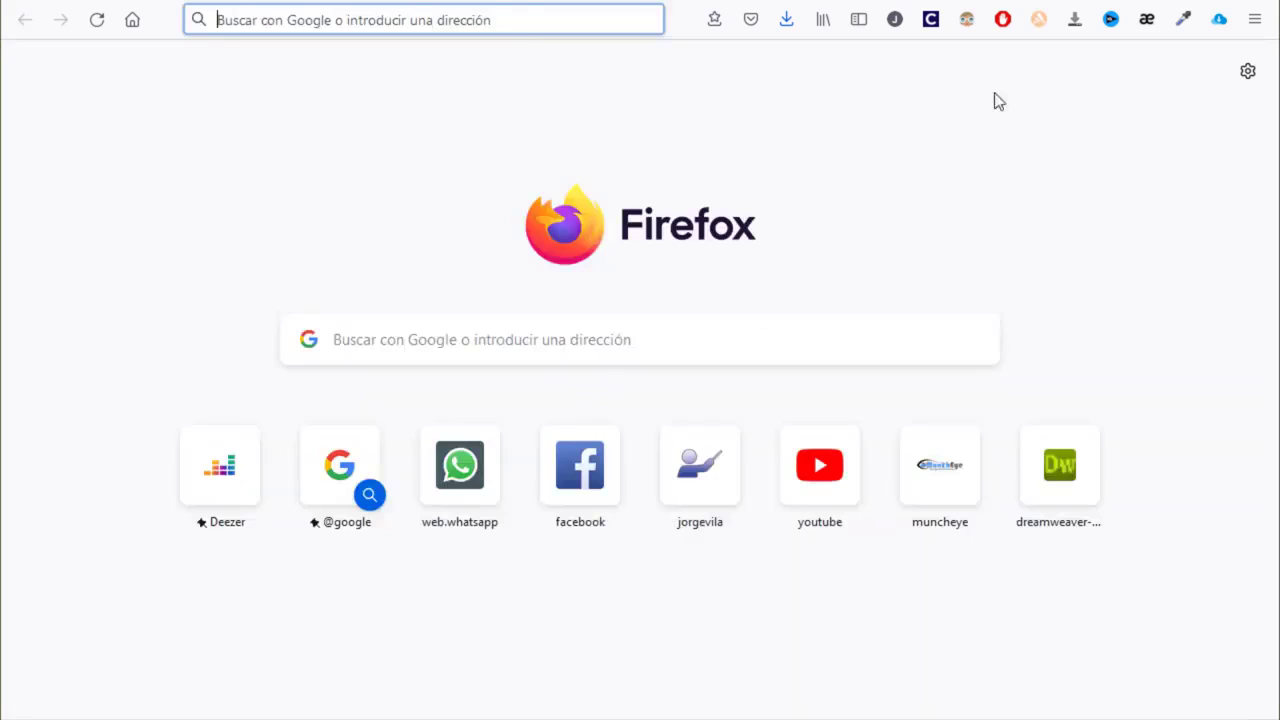
key("ctrl+v")
key("Return")
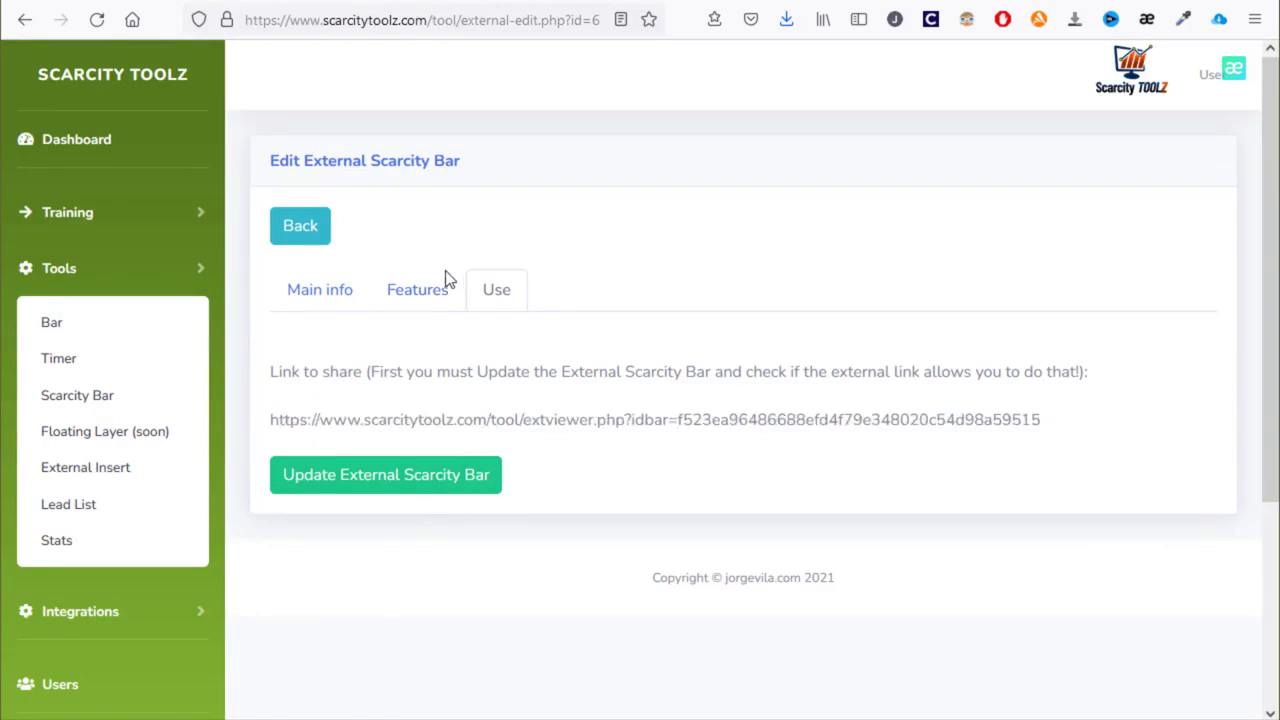
- Confirm External DW still attaches Test DW, then go to the regular bars list
left_click(440, 290)
left_click(373, 498)
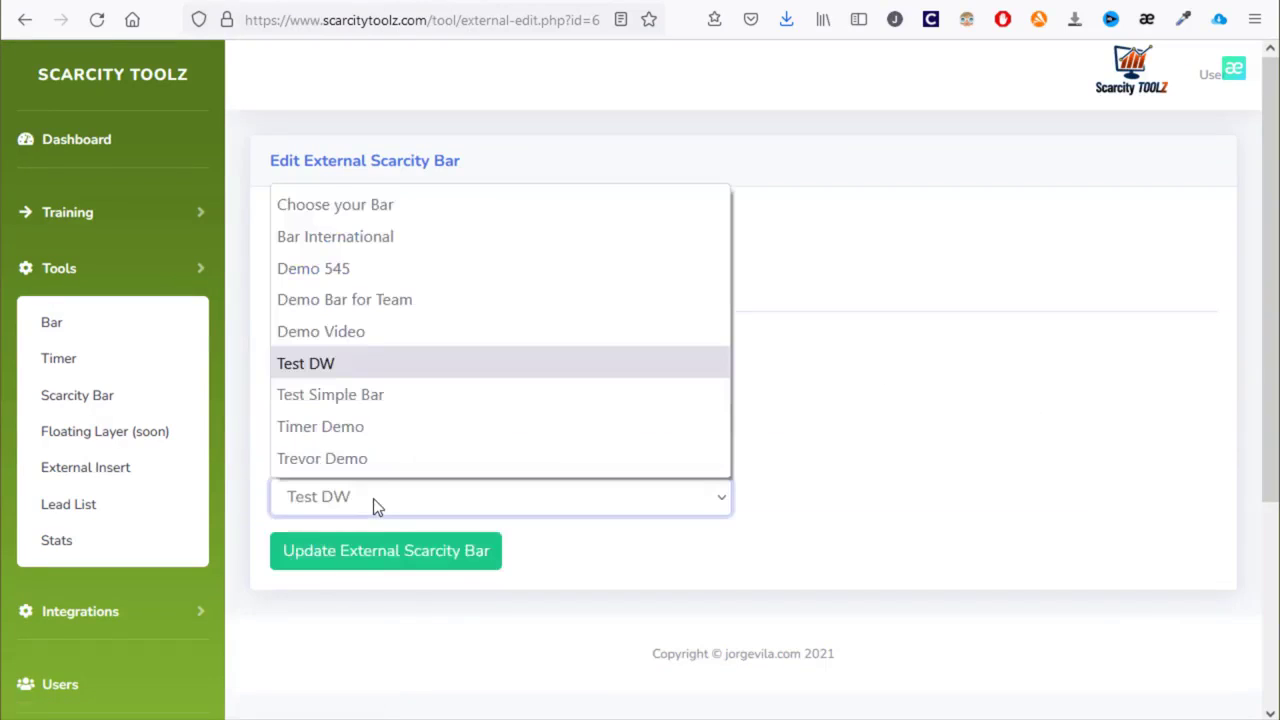
left_click(806, 457)
left_click(134, 337)
- Look over Test DW's button and style settings, then save the bar with Update Bar
scroll(403, 331, "down", 3)
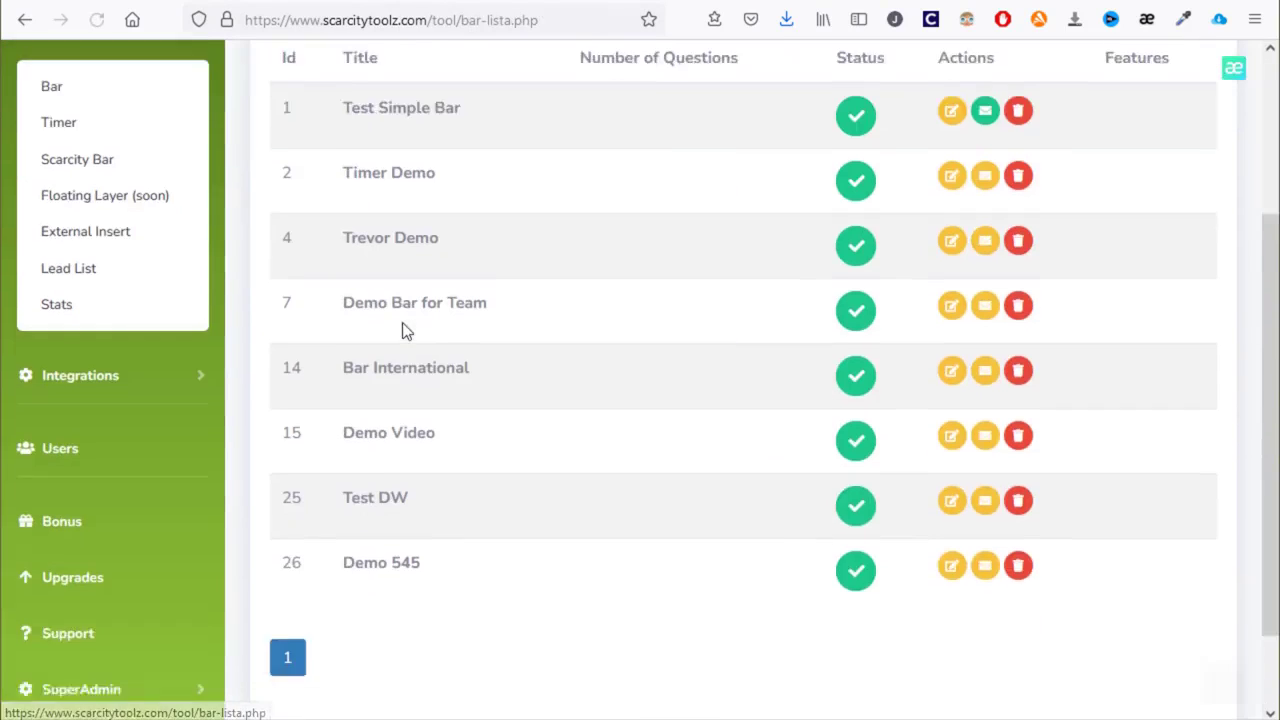
left_click(951, 431)
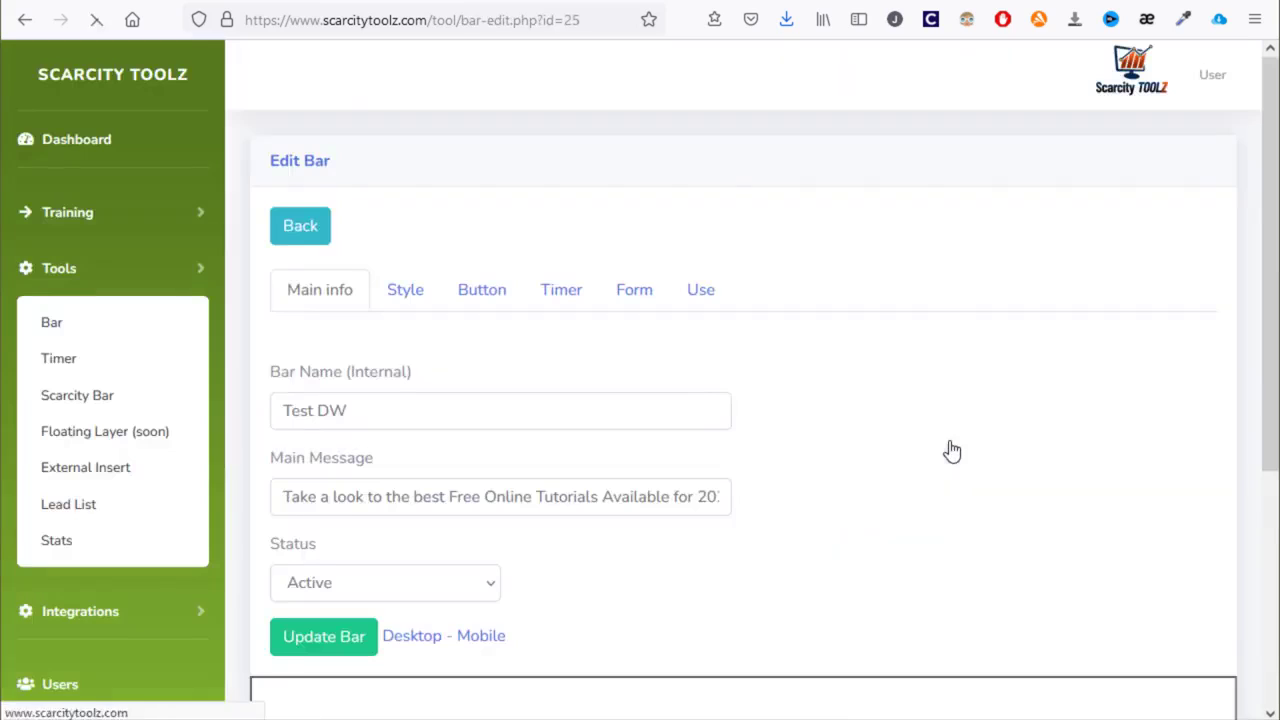
left_click(488, 302)
left_click(412, 301)
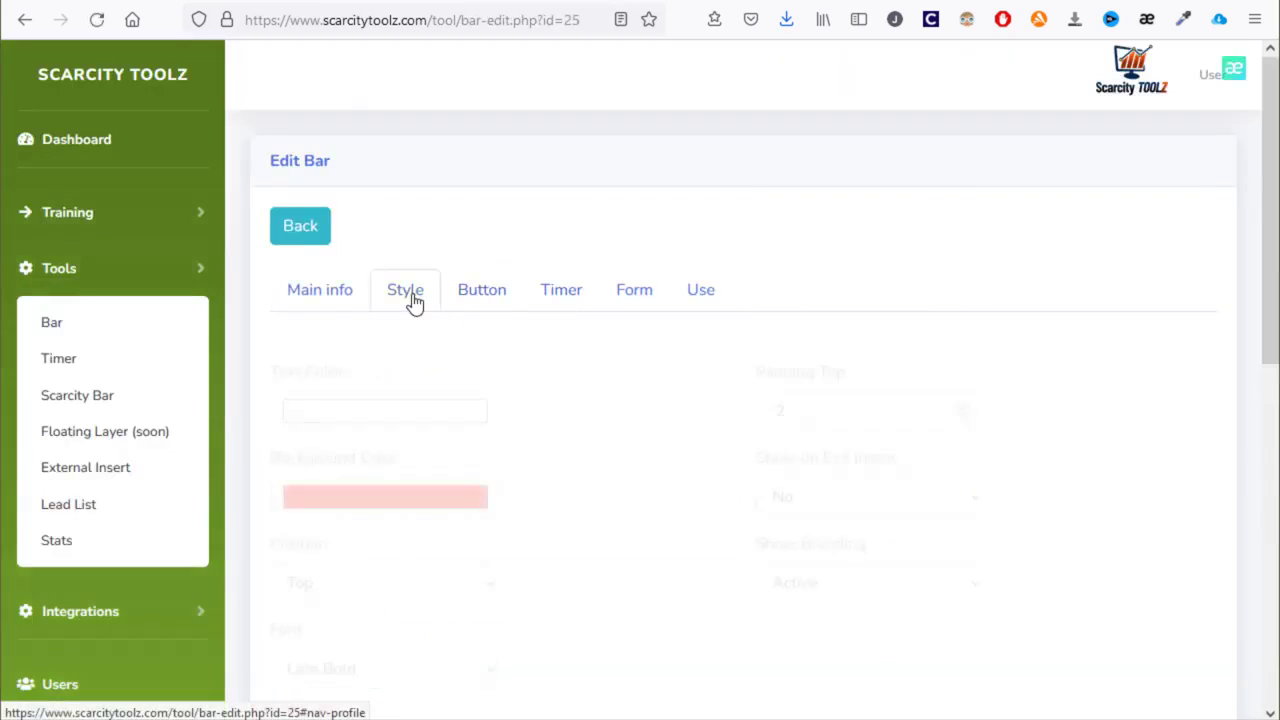
scroll(700, 290, "down", 3)
scroll(700, 290, "down", 2)
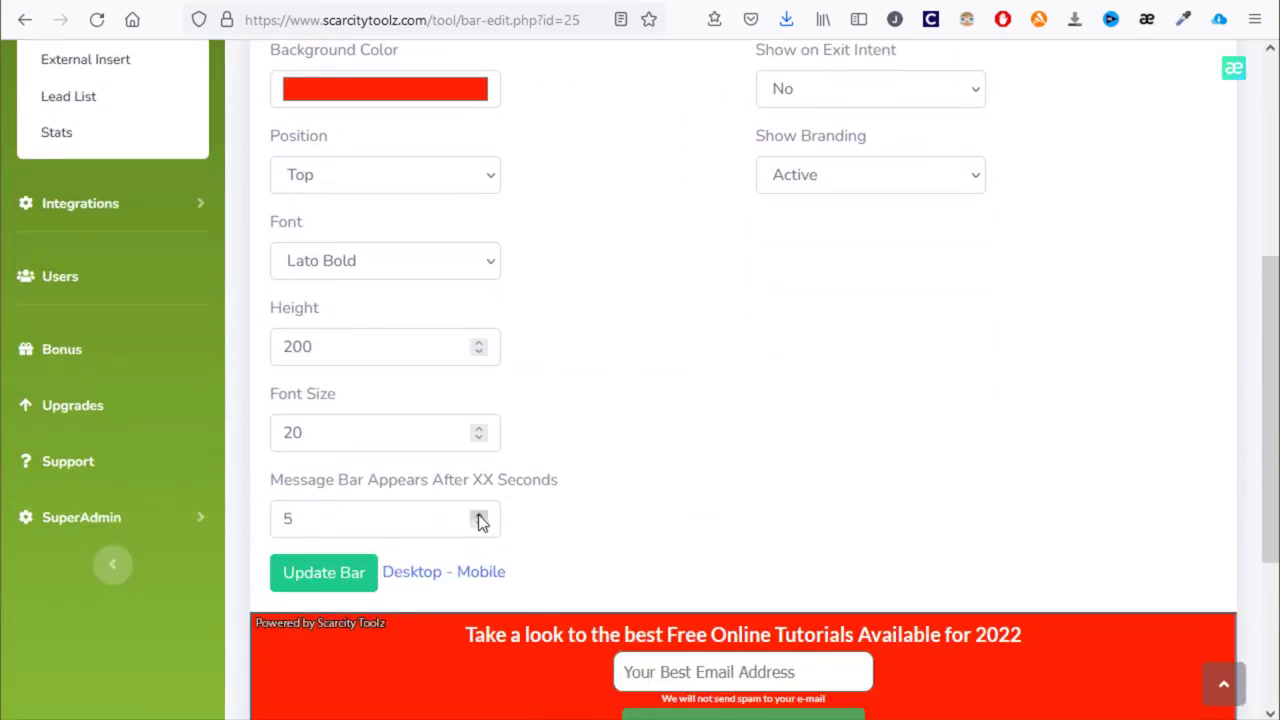
left_click(338, 586)
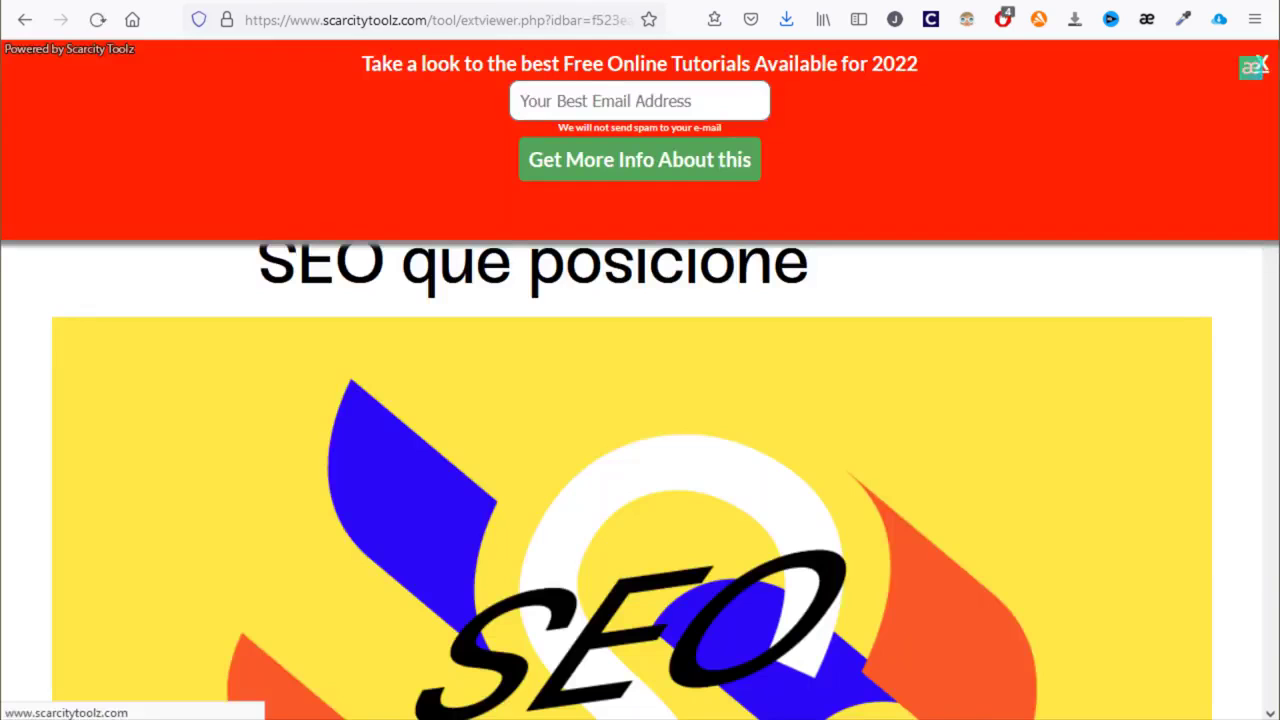
- Reload the shared SEO article, scroll it with the red bar showing, and close the bar
key("F5")
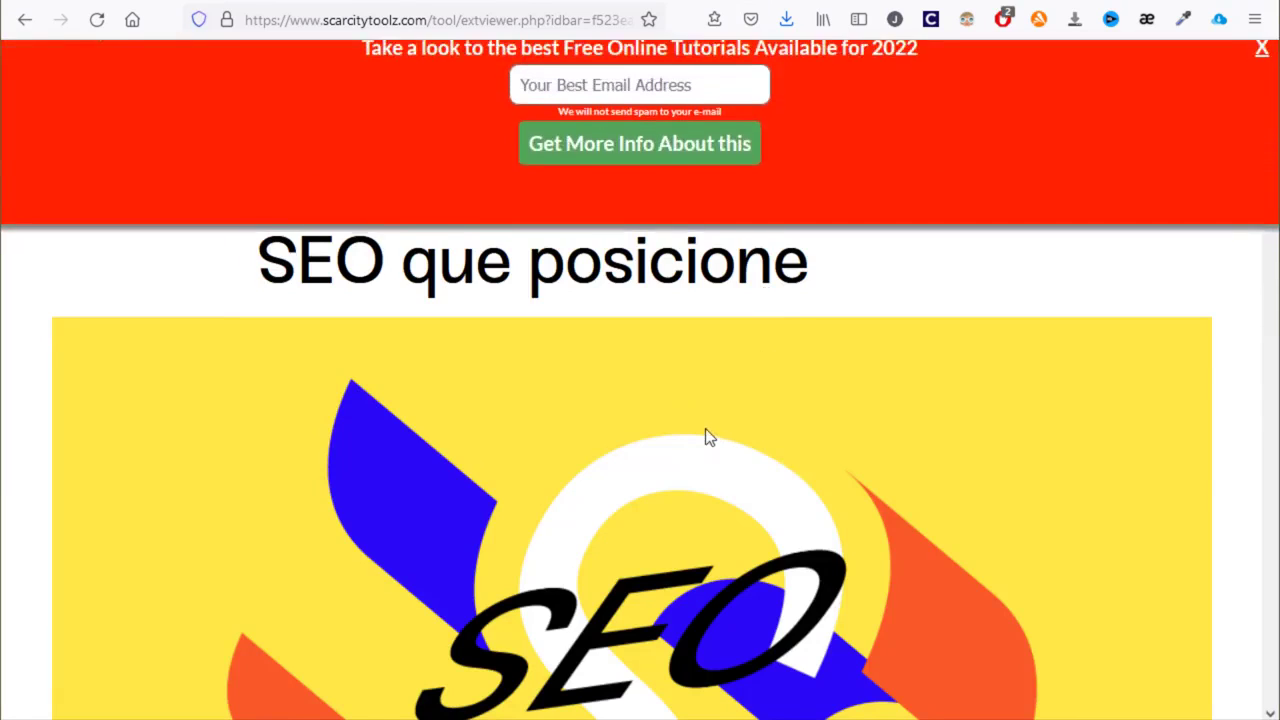
scroll(583, 518, "down", 4)
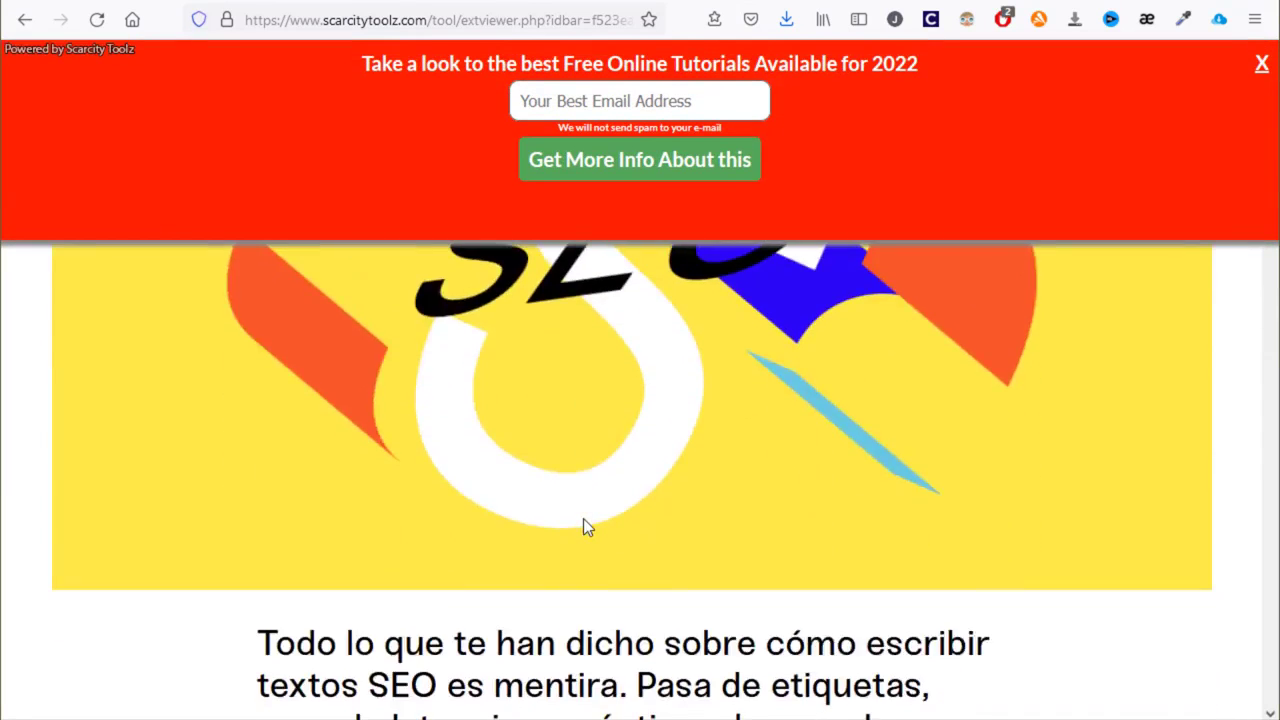
scroll(583, 518, "up", 4)
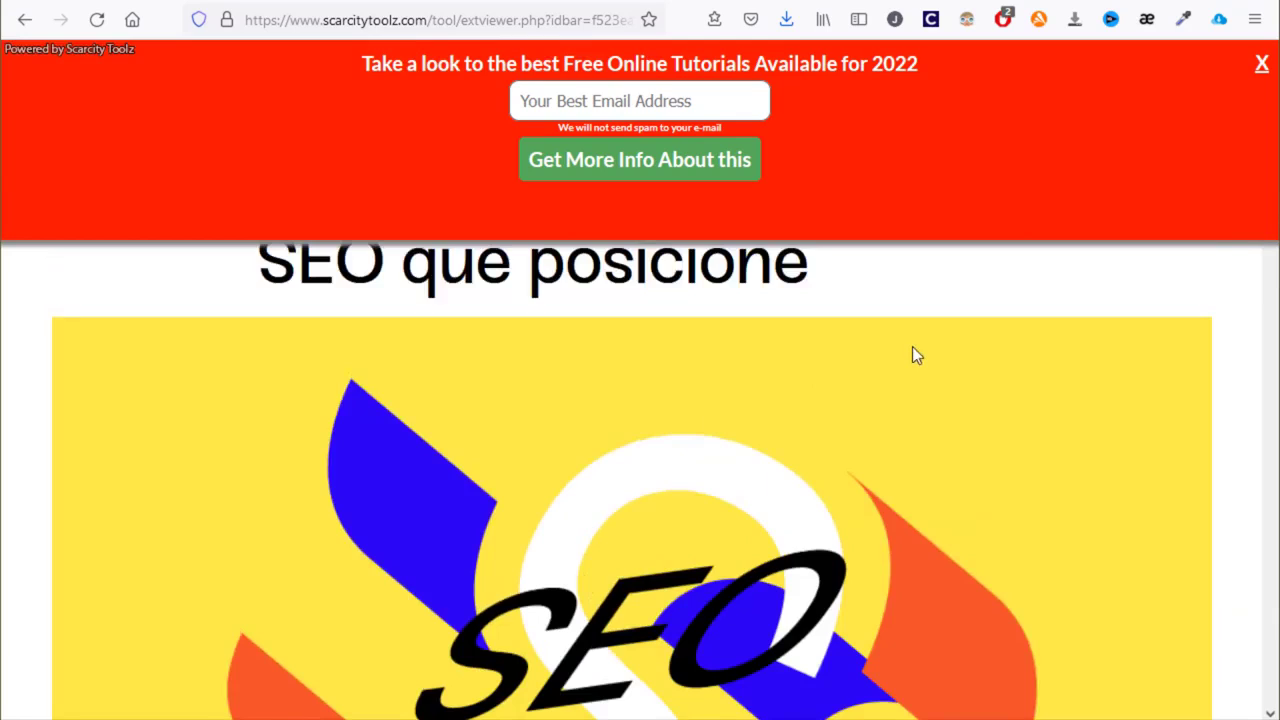
scroll(912, 348, "down", 2)
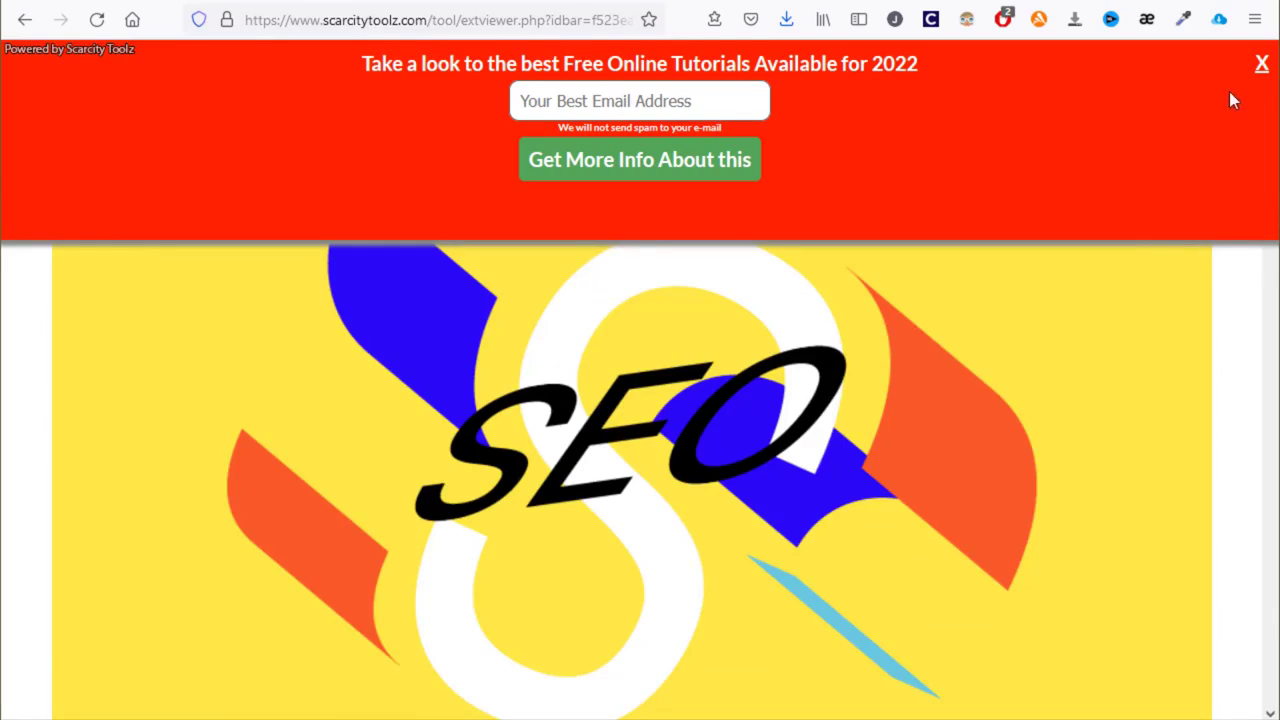
left_click(1263, 66)
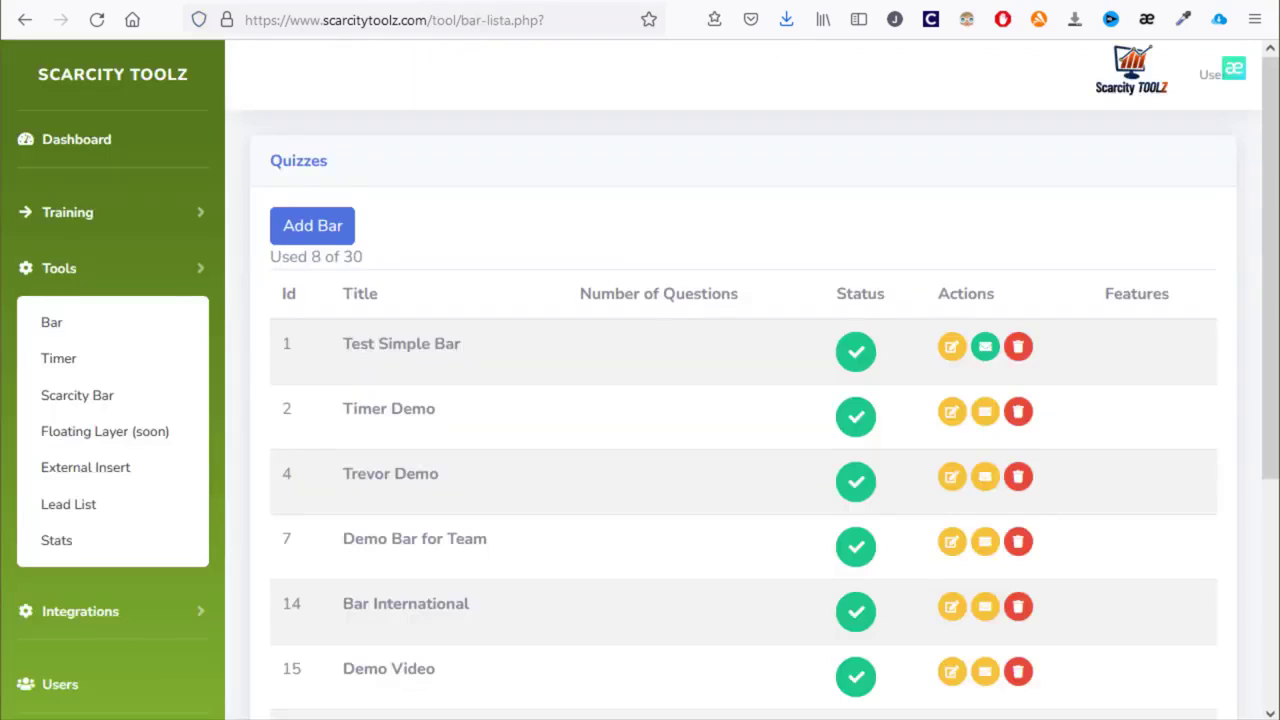
- From the Stats overview, show Test Simple Bar's daily visits-and-leads chart
left_click(84, 542)
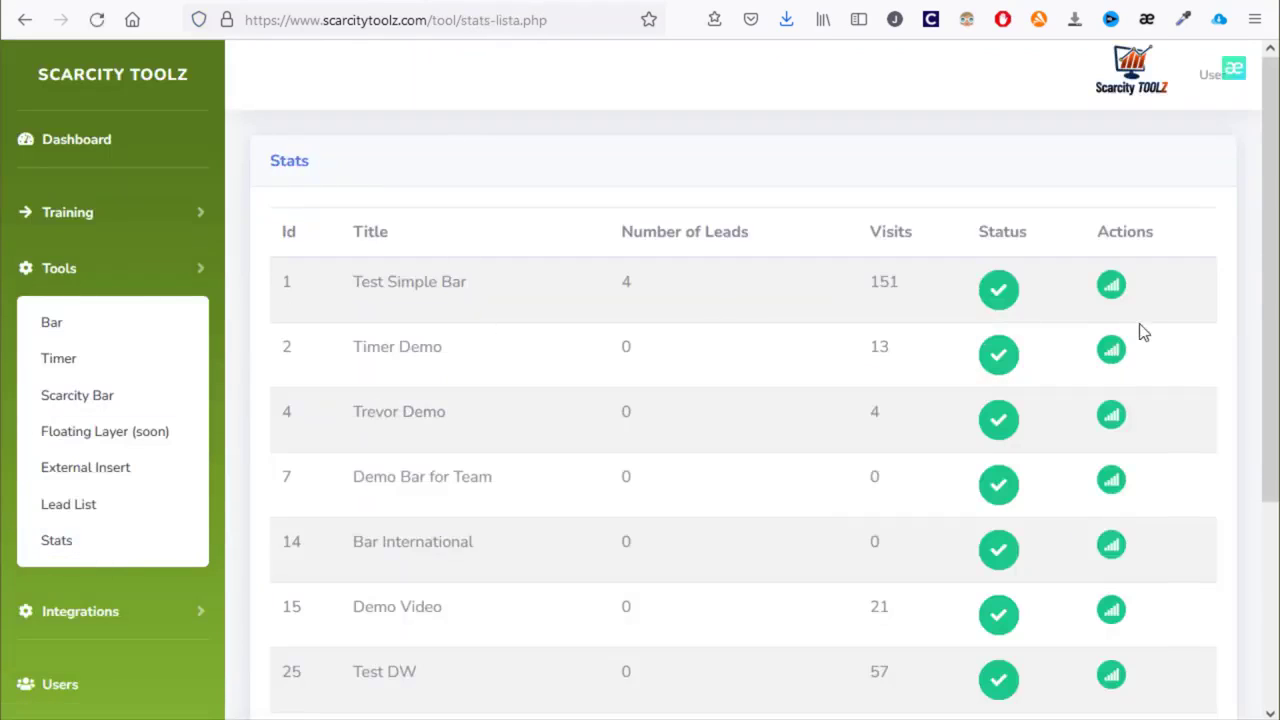
left_click(1114, 289)
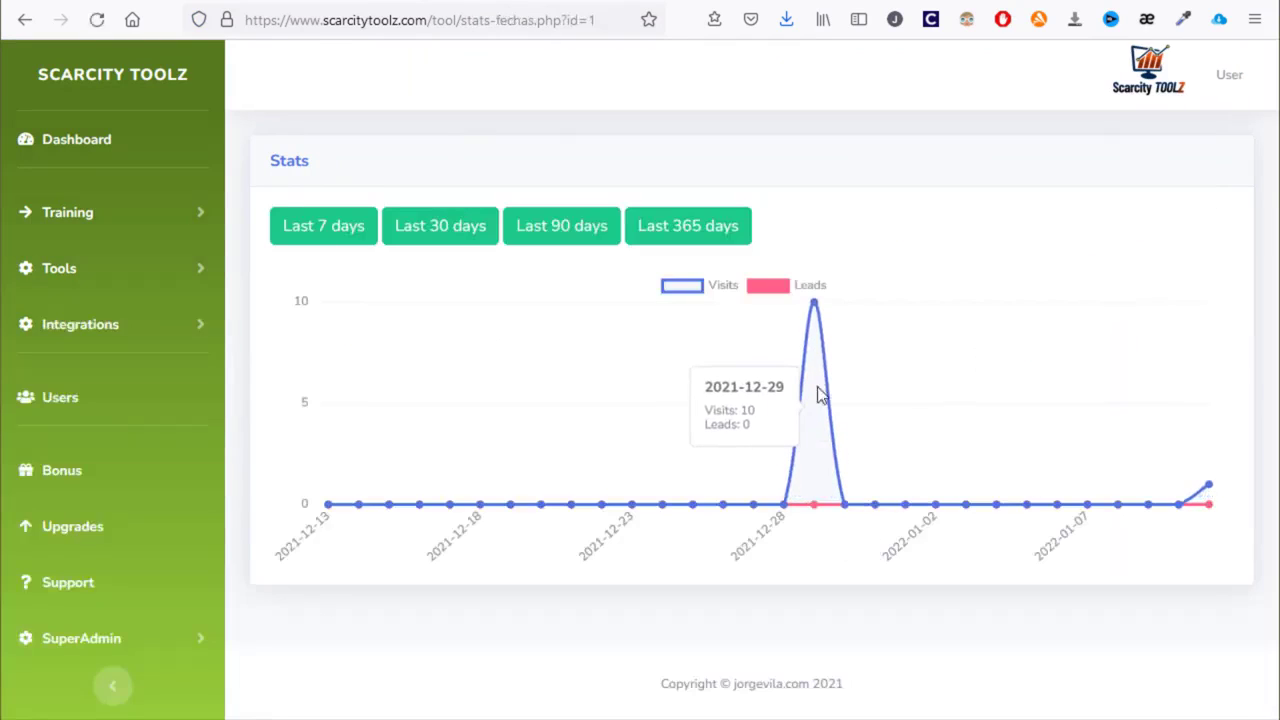